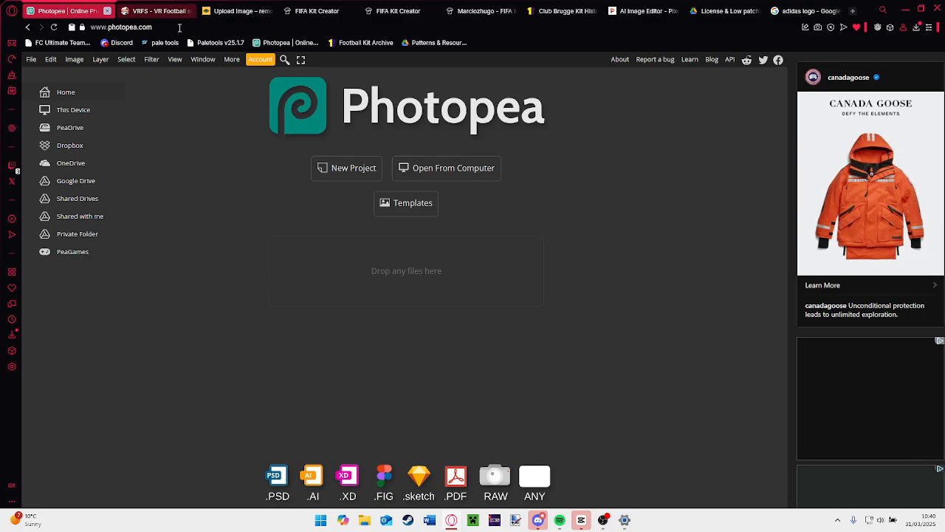
Open Photopea in a new browser tab and move that tab to the front of the tab row.
{"action": "key", "text": "ctrl+t"}
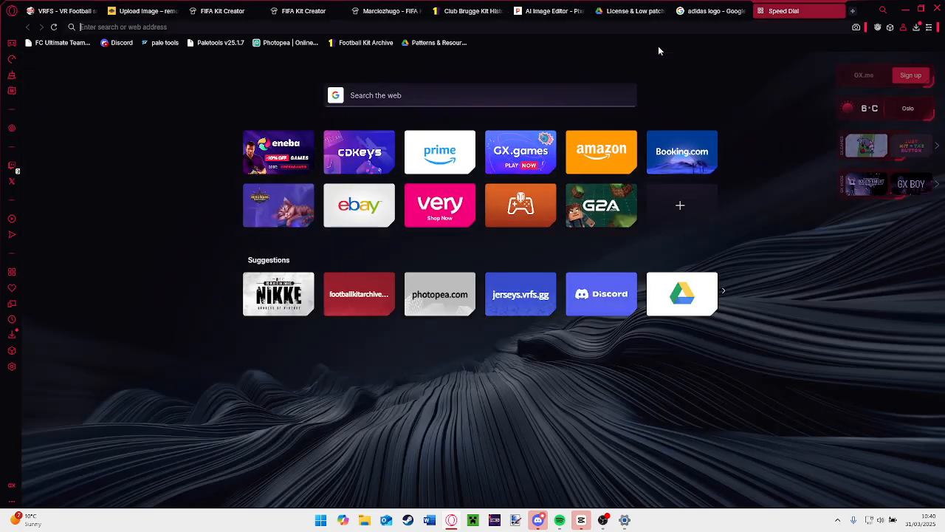
{"action": "type", "text": "jk"}
{"action": "key", "text": "BackSpace"}
{"action": "key", "text": "BackSpace"}
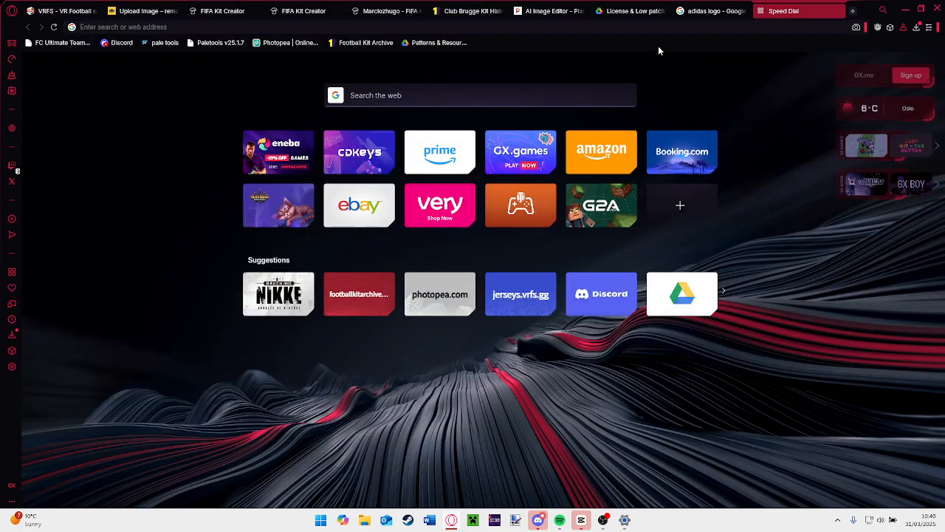
{"action": "type", "text": "ph"}
{"action": "key", "text": "Return"}
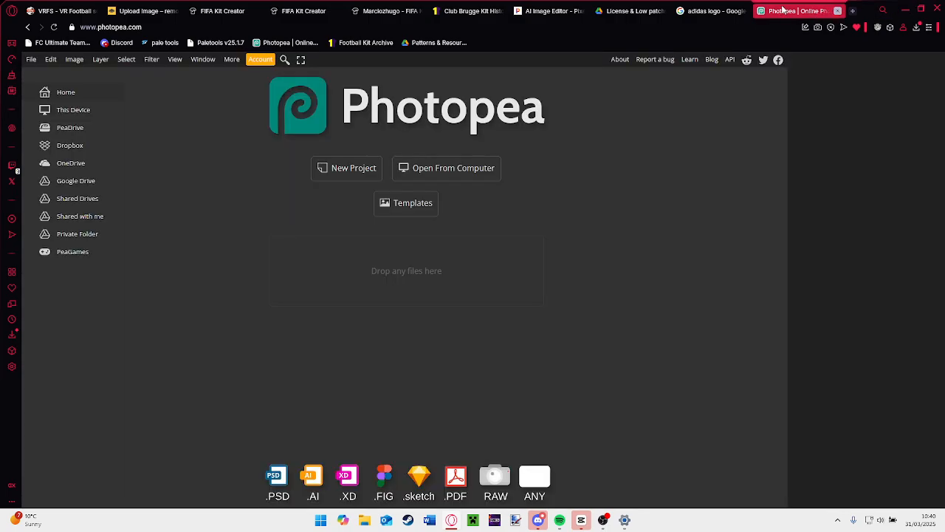
{"action": "left_click_drag", "start_coordinate": [782, 9], "coordinate": [77, 4]}
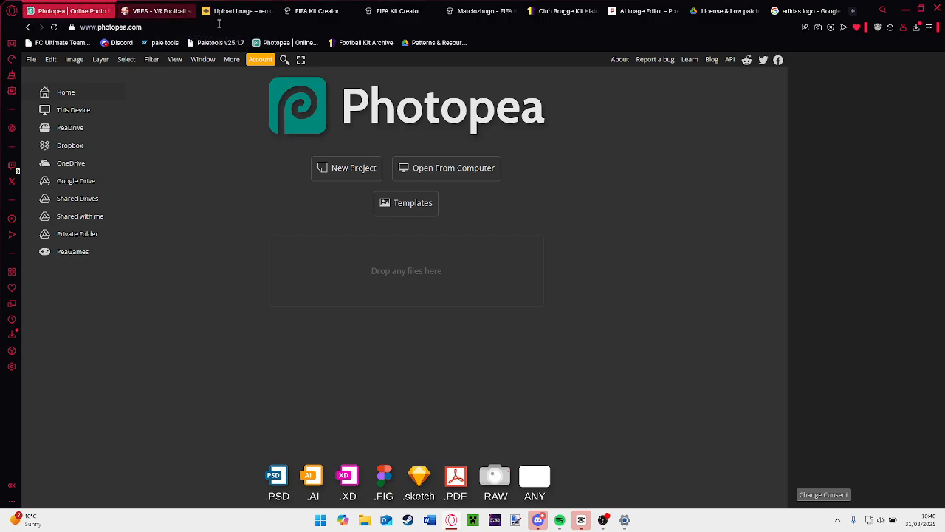
Create a new project 600 pixels wide and 600 pixels high with a white background.
{"action": "left_click", "coordinate": [369, 168]}
{"action": "left_click", "coordinate": [597, 145]}
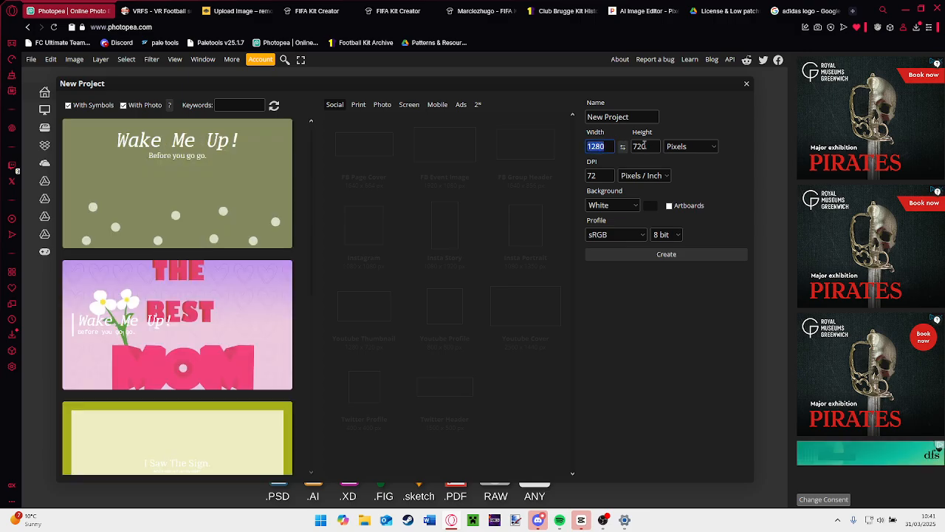
{"action": "type", "text": "600"}
{"action": "key", "text": "Tab"}
{"action": "type", "text": "600"}
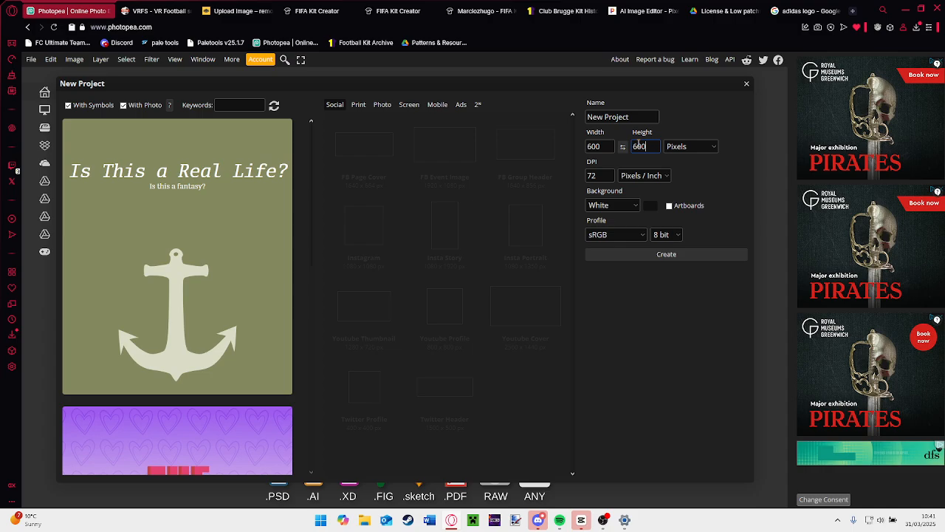
{"action": "left_click", "coordinate": [667, 254]}
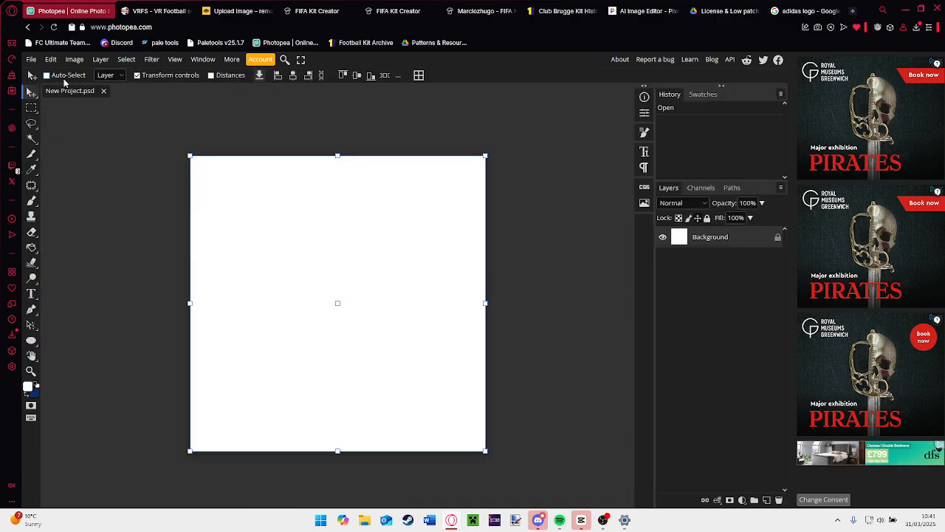
Place the "pong front" and "t-shirt-front" images from the vrfs realistic stuff folder into the project.
{"action": "left_click", "coordinate": [31, 60]}
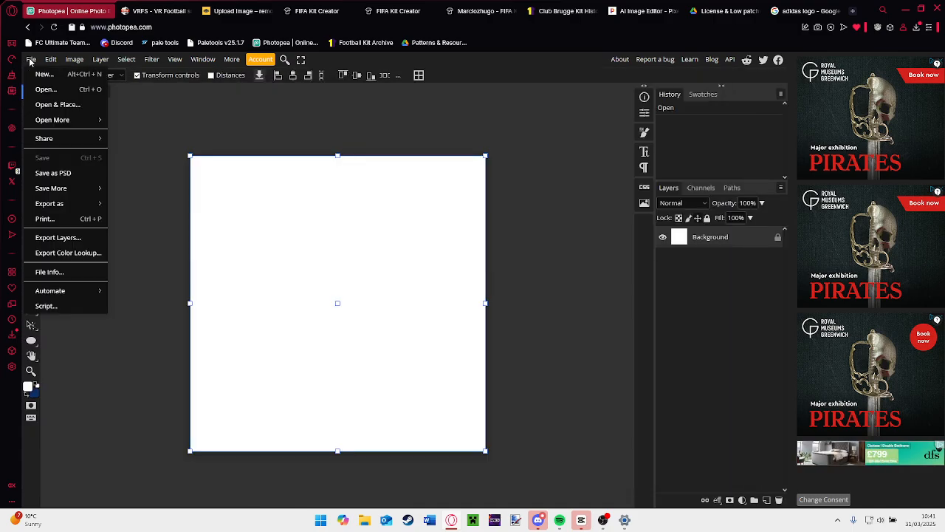
{"action": "left_click", "coordinate": [63, 105]}
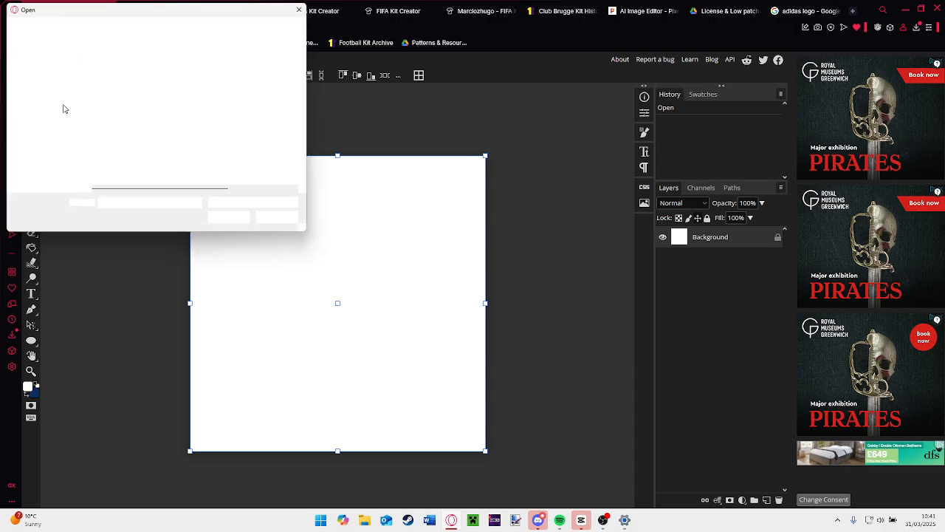
{"action": "scroll", "coordinate": [52, 126], "scroll_direction": "down", "scroll_amount": 5}
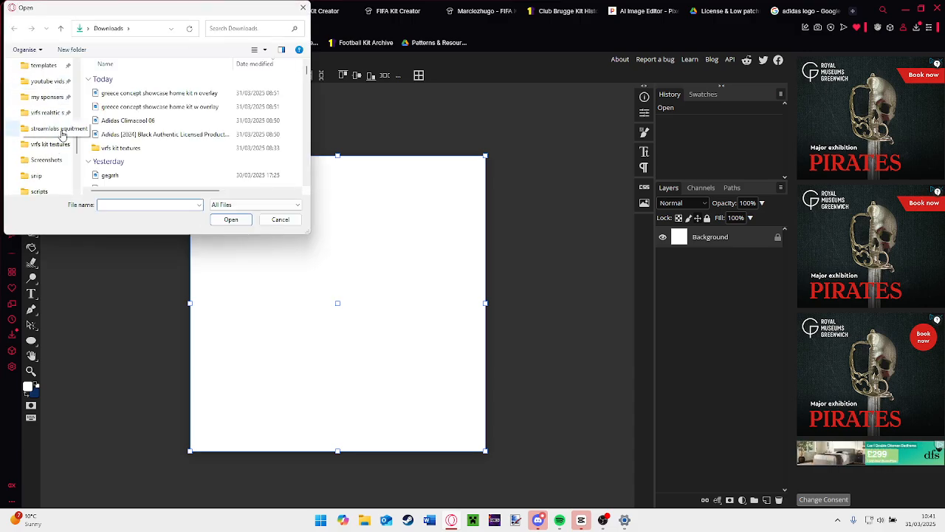
{"action": "left_click", "coordinate": [48, 144]}
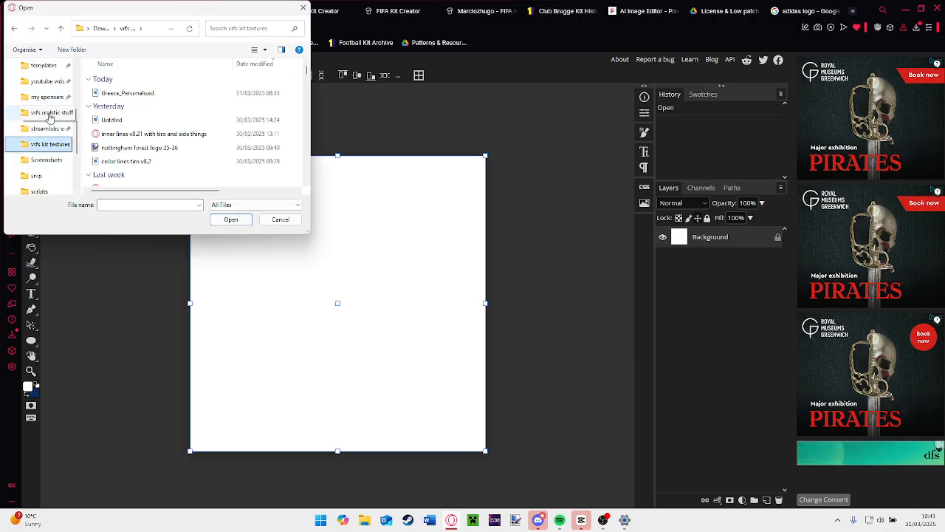
{"action": "left_click", "coordinate": [43, 114]}
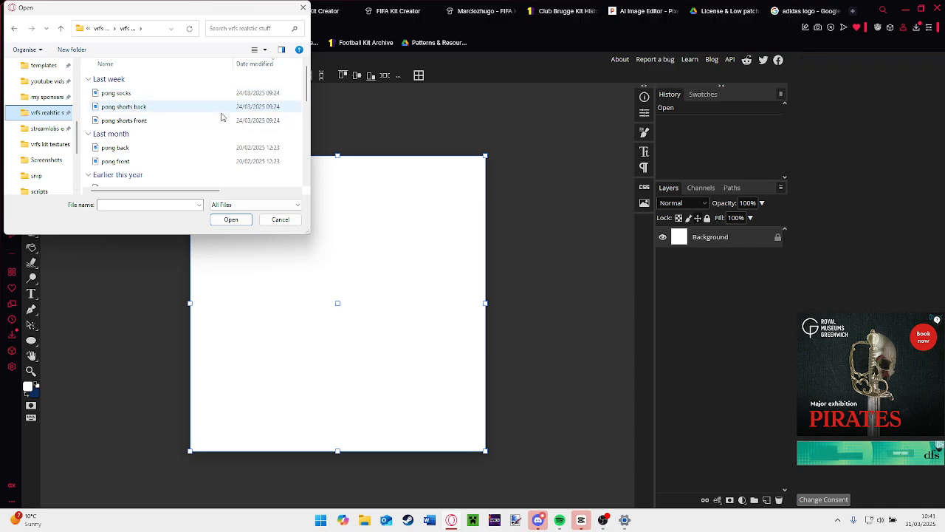
{"action": "scroll", "coordinate": [221, 115], "scroll_direction": "down", "scroll_amount": 10}
{"action": "left_click", "coordinate": [190, 113]}
{"action": "scroll", "coordinate": [184, 111], "scroll_direction": "up", "scroll_amount": 8}
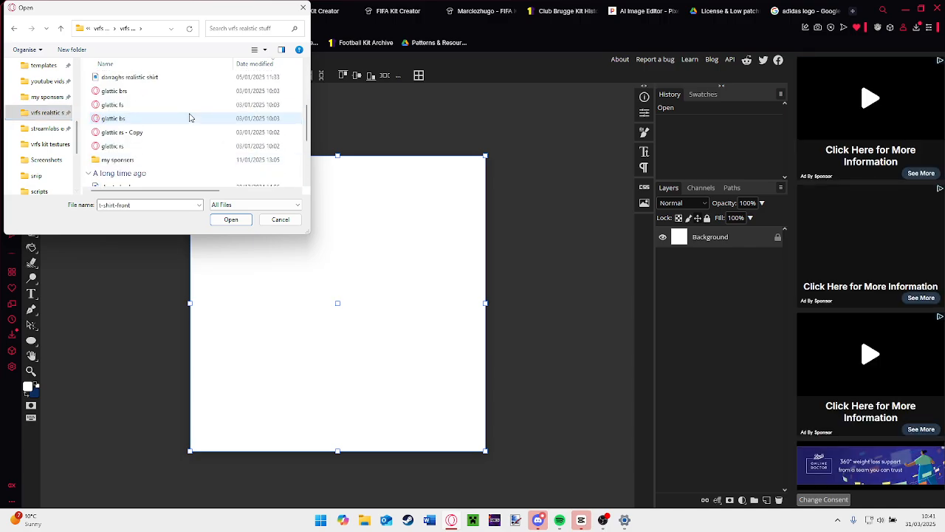
{"action": "left_click", "coordinate": [148, 118], "text": "ctrl"}
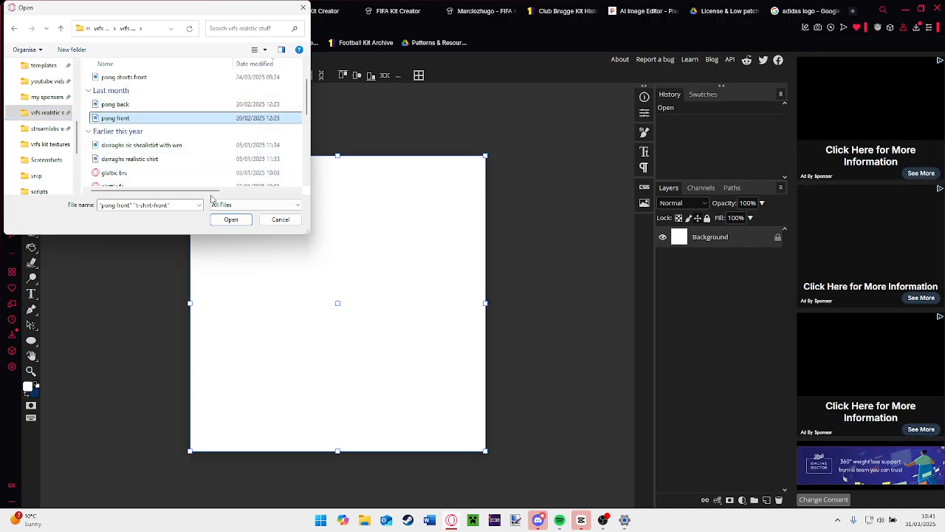
{"action": "left_click", "coordinate": [231, 220]}
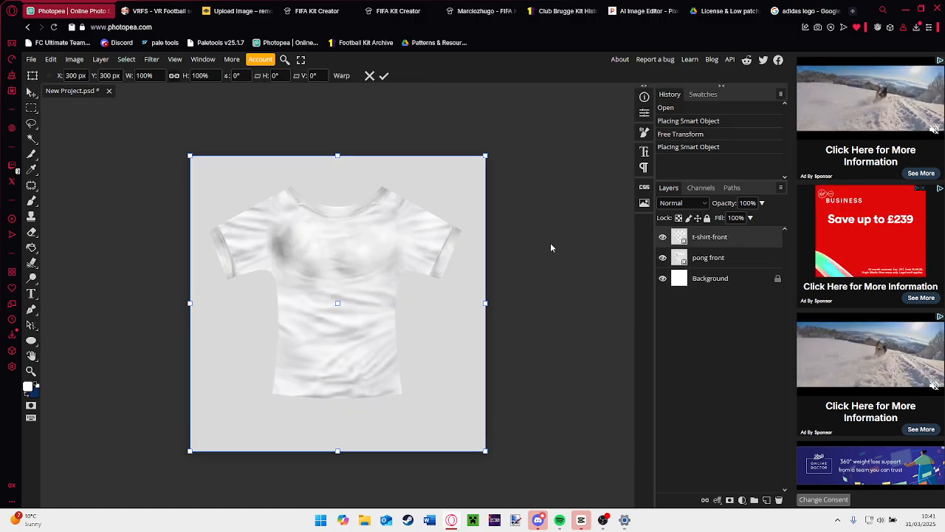
Confirm the image placement and set the pong front layer's blend mode to Multiply.
{"action": "left_click", "coordinate": [719, 260]}
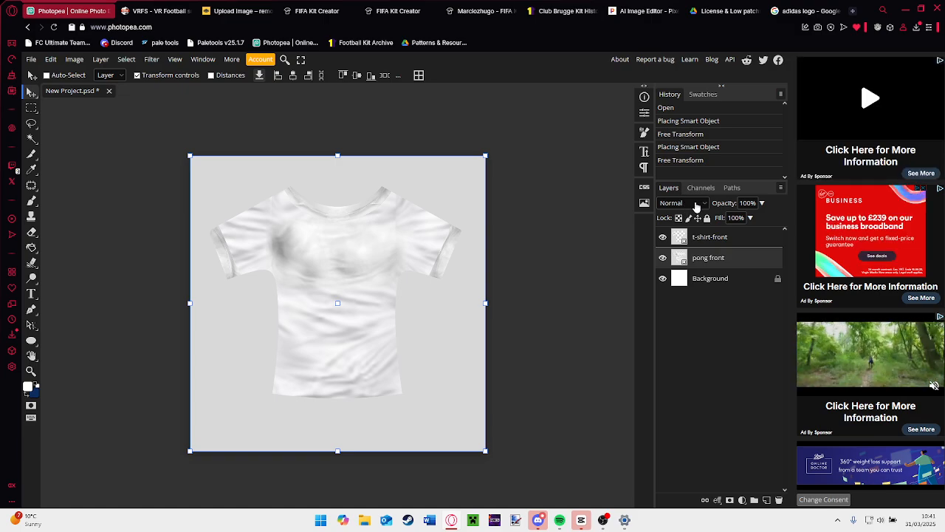
{"action": "left_click", "coordinate": [721, 257]}
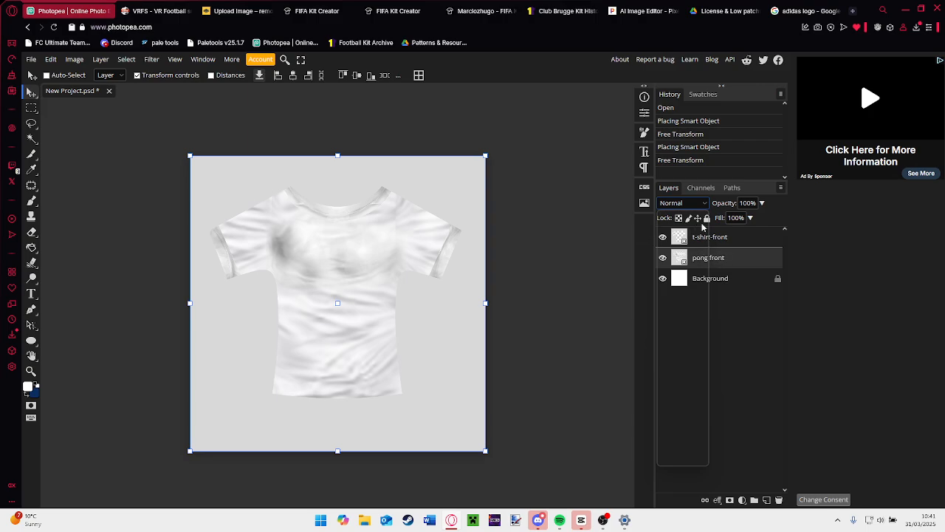
{"action": "left_click", "coordinate": [683, 203]}
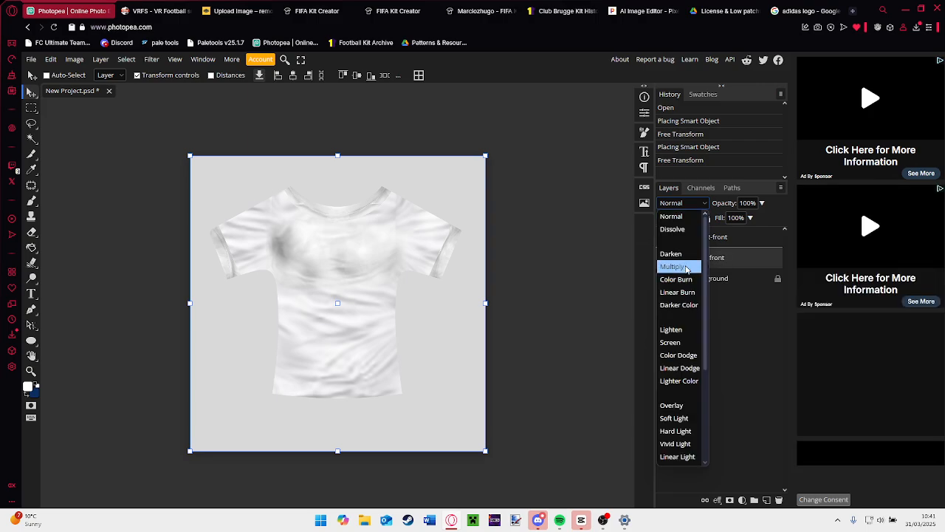
{"action": "left_click", "coordinate": [688, 270]}
Select the Background layer and set the foreground colour to red c41515.
{"action": "left_click", "coordinate": [728, 280]}
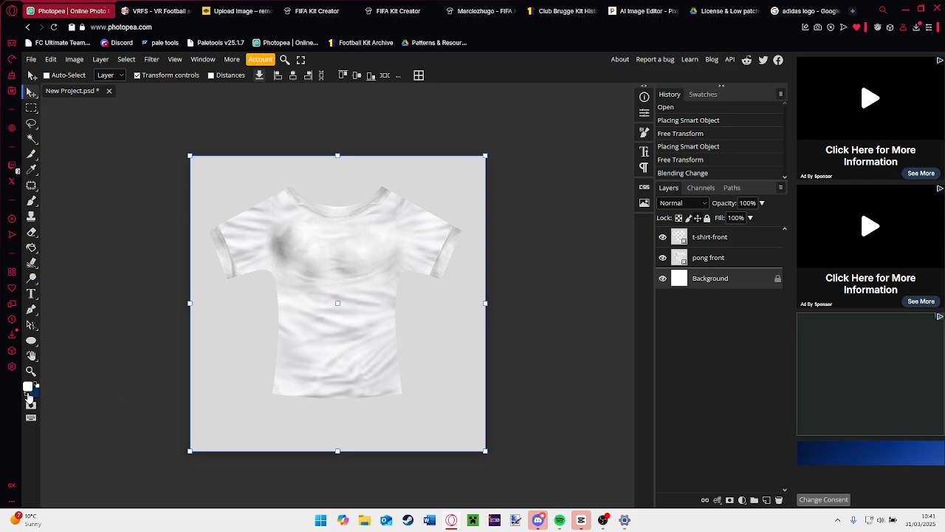
{"action": "left_click", "coordinate": [27, 388]}
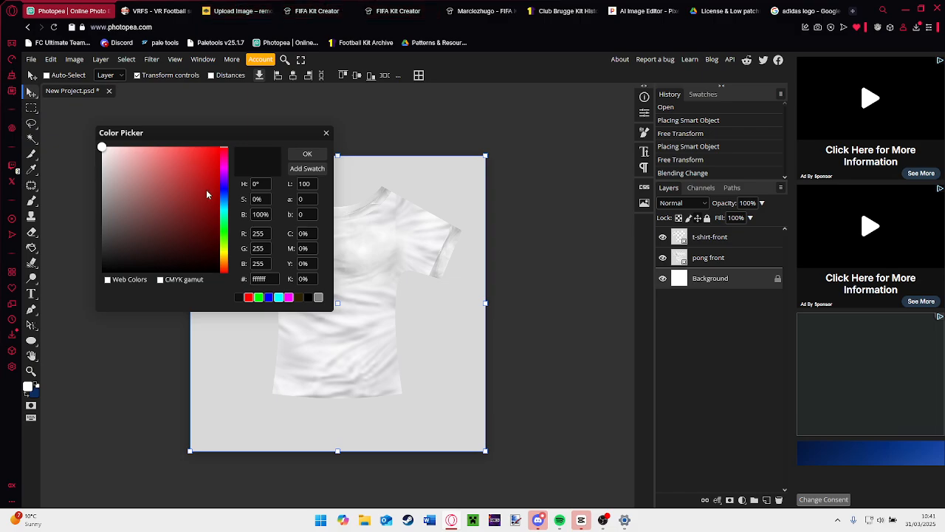
{"action": "left_click_drag", "start_coordinate": [209, 183], "coordinate": [207, 175]}
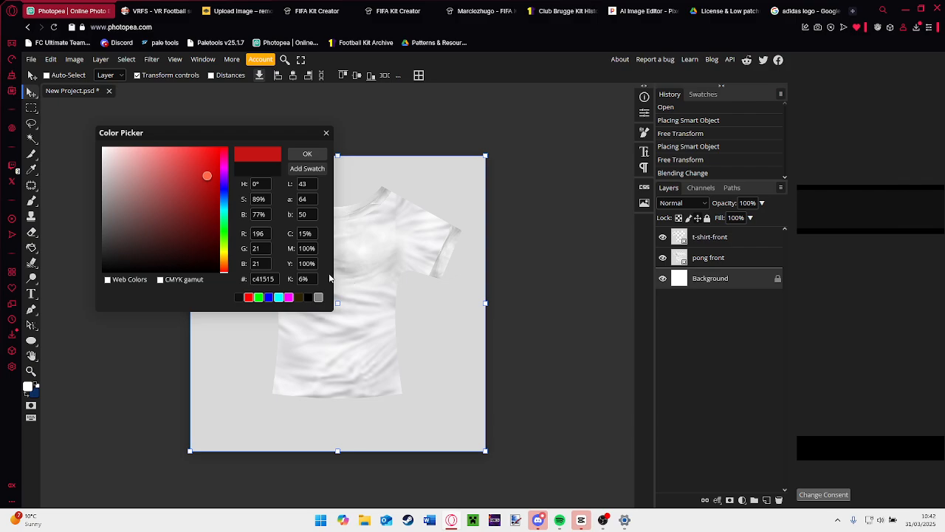
{"action": "key", "text": "Return"}
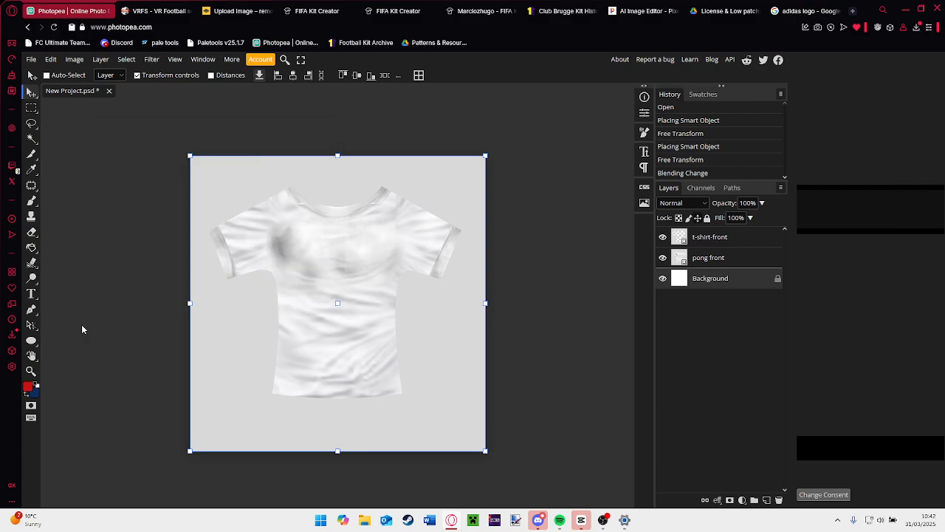
Fill the Background layer with the red foreground colour using the Paint Bucket Tool.
{"action": "left_click", "coordinate": [34, 249]}
{"action": "right_click", "coordinate": [34, 249]}
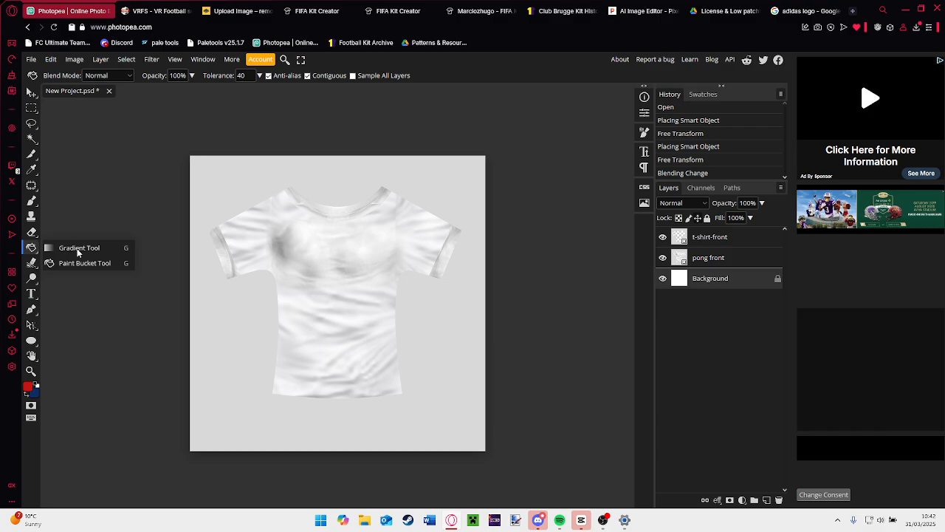
{"action": "left_click", "coordinate": [80, 248]}
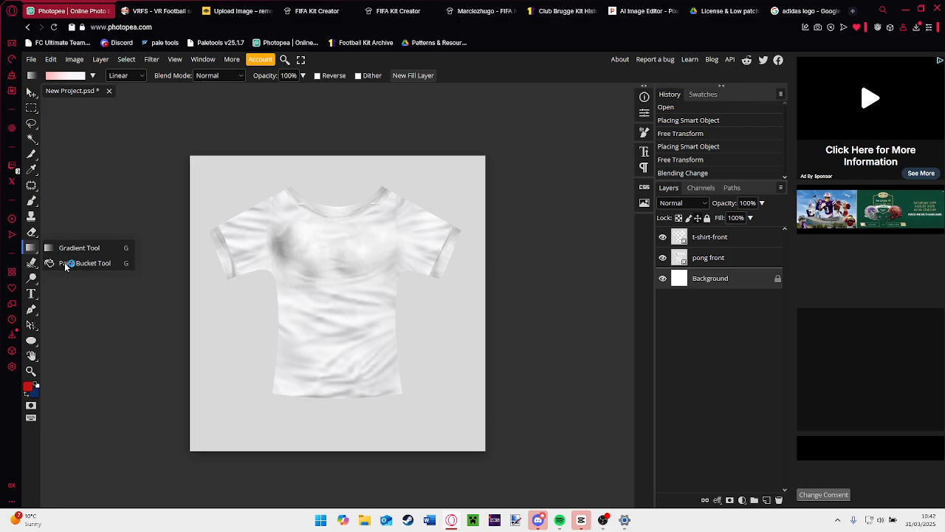
{"action": "key", "text": "g"}
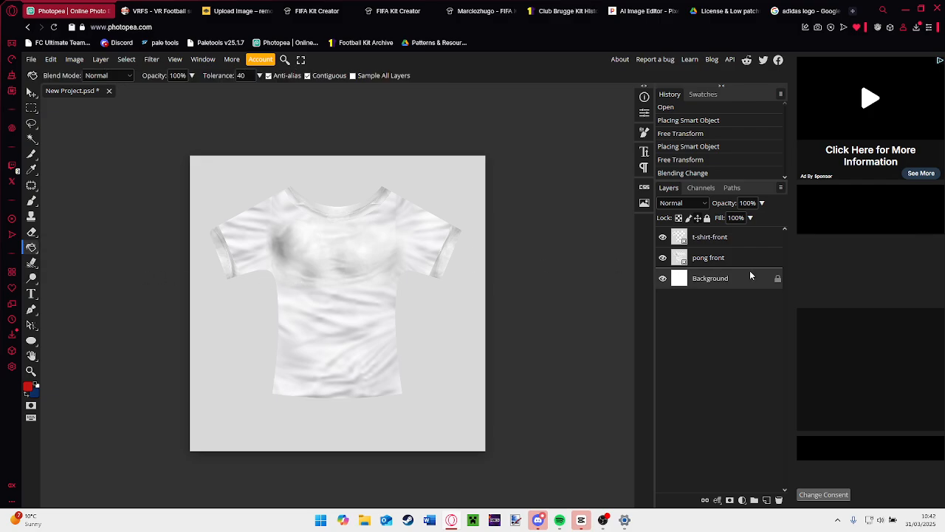
{"action": "left_click", "coordinate": [399, 281]}
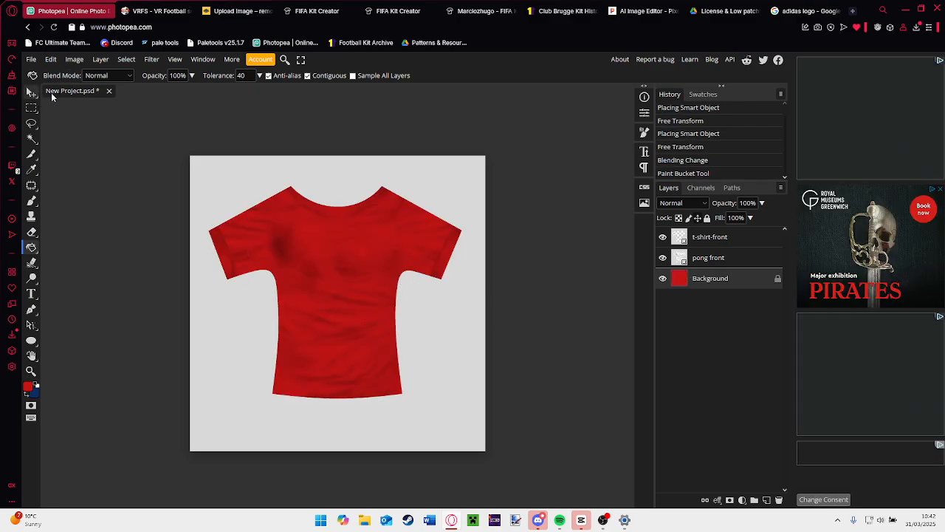
{"action": "key", "text": "v"}
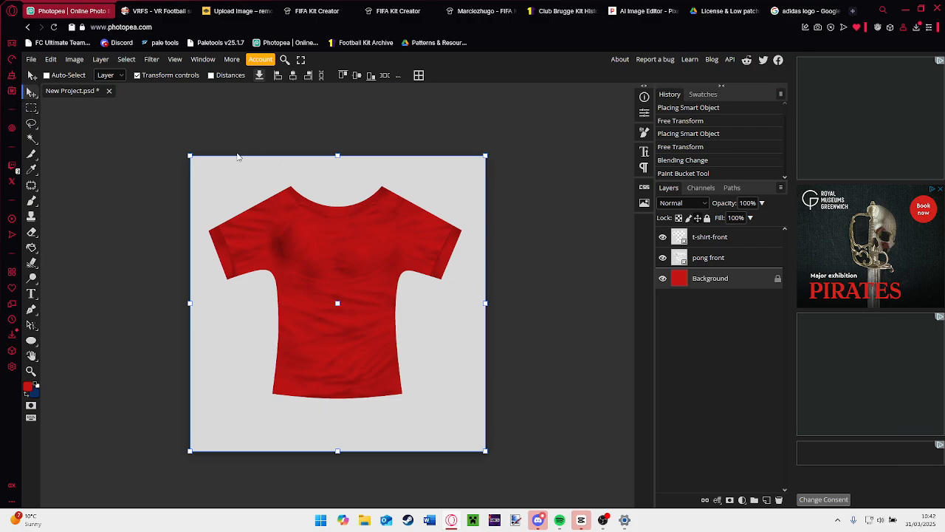
{"action": "left_click", "coordinate": [30, 60]}
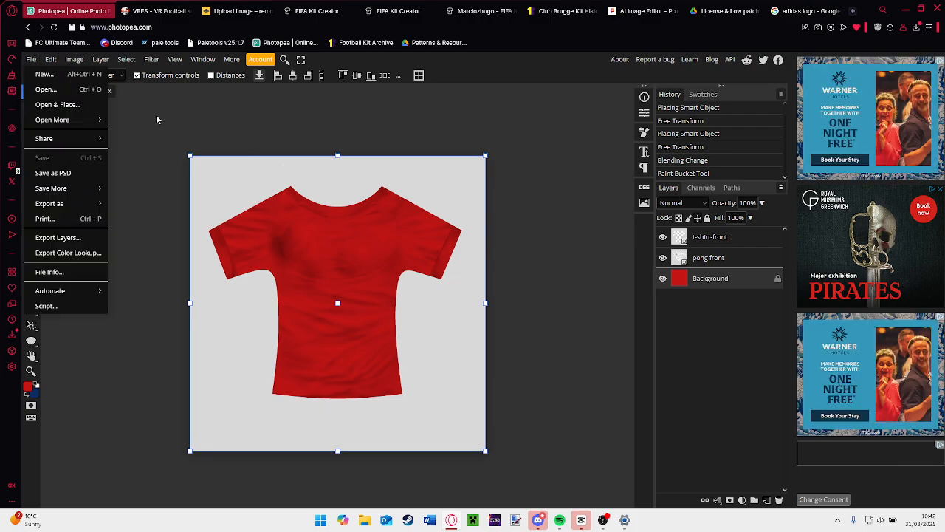
{"action": "left_click", "coordinate": [123, 119]}
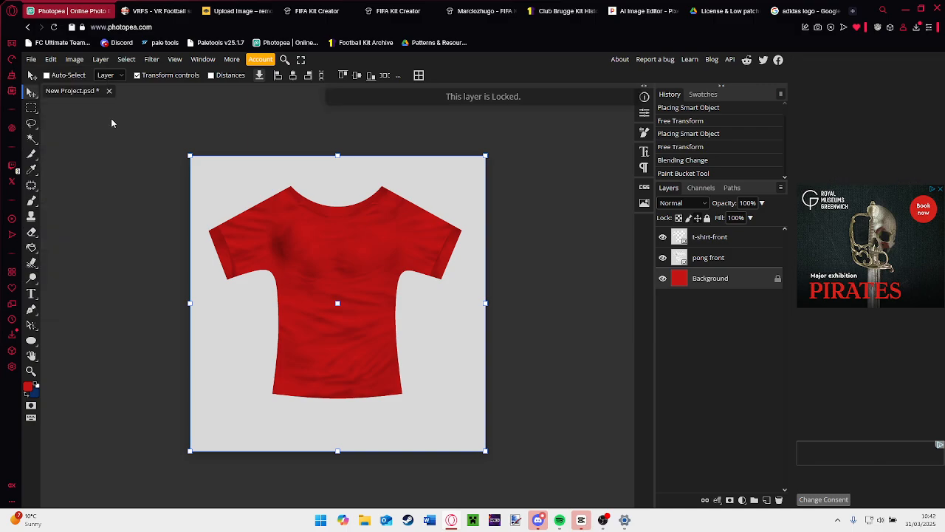
Add a new layer above the Background and make a wide, thin rectangular selection across the shirt's chest.
{"action": "left_click", "coordinate": [32, 108]}
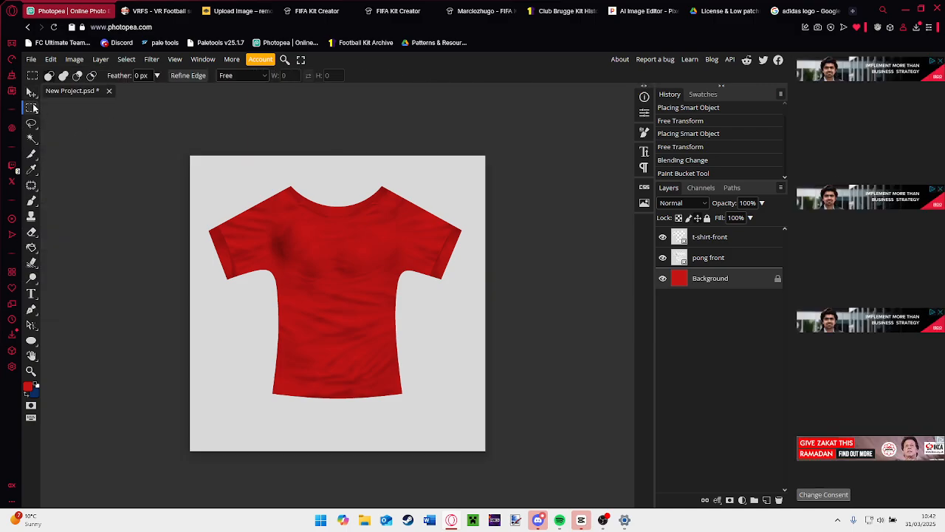
{"action": "right_click", "coordinate": [32, 108]}
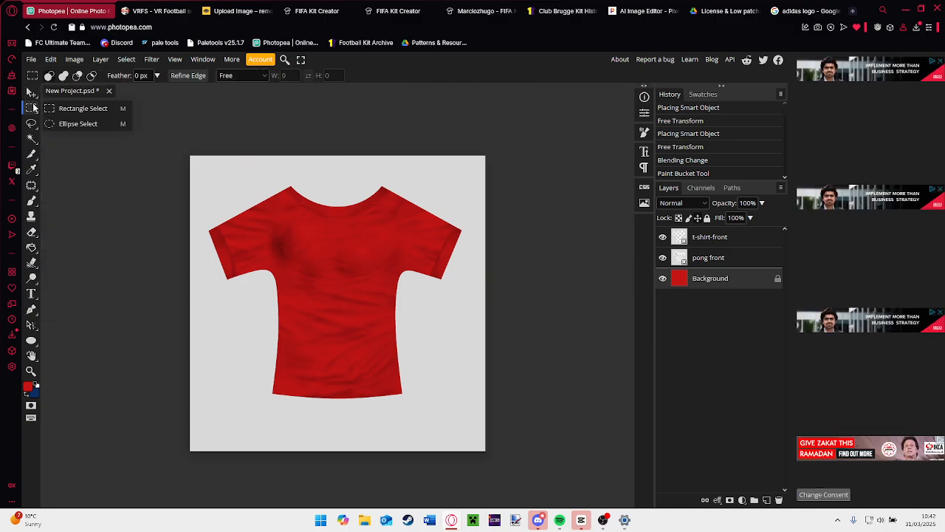
{"action": "left_click", "coordinate": [102, 114]}
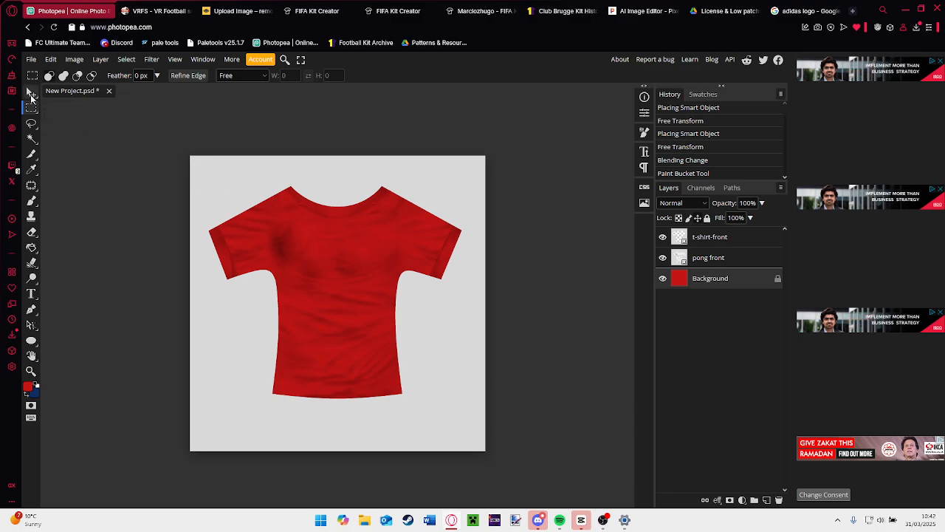
{"action": "left_click", "coordinate": [32, 92]}
{"action": "left_click", "coordinate": [35, 108]}
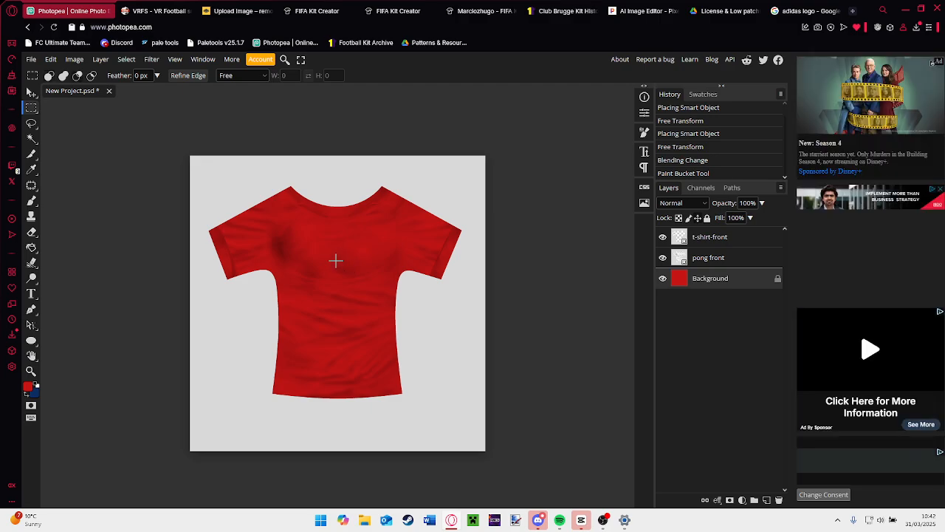
{"action": "scroll", "coordinate": [338, 255], "scroll_direction": "up", "scroll_amount": 5}
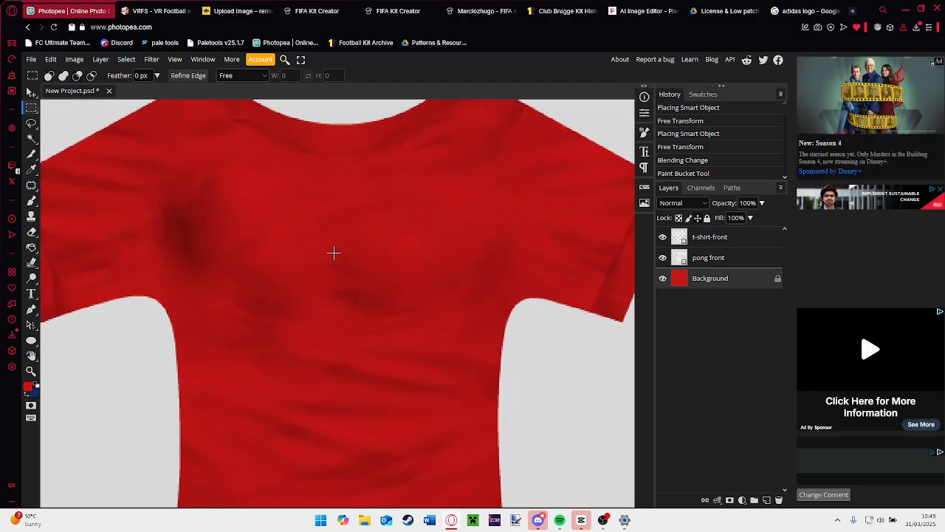
{"action": "scroll", "coordinate": [249, 170], "scroll_direction": "up", "scroll_amount": 3}
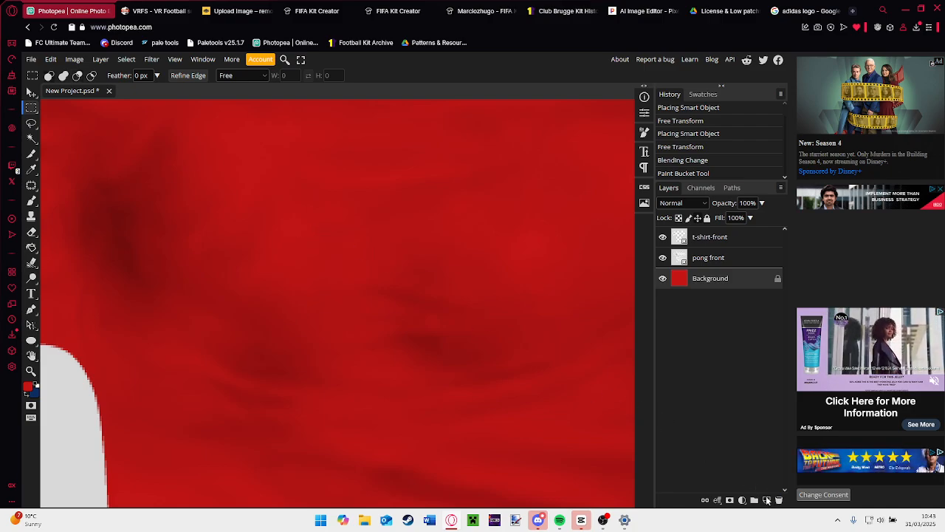
{"action": "left_click", "coordinate": [767, 500]}
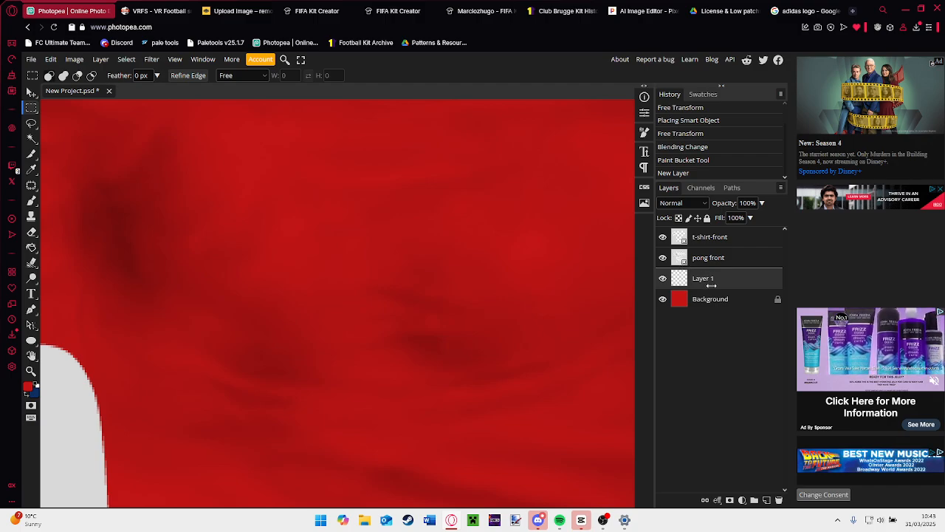
{"action": "left_click_drag", "start_coordinate": [257, 210], "coordinate": [580, 263]}
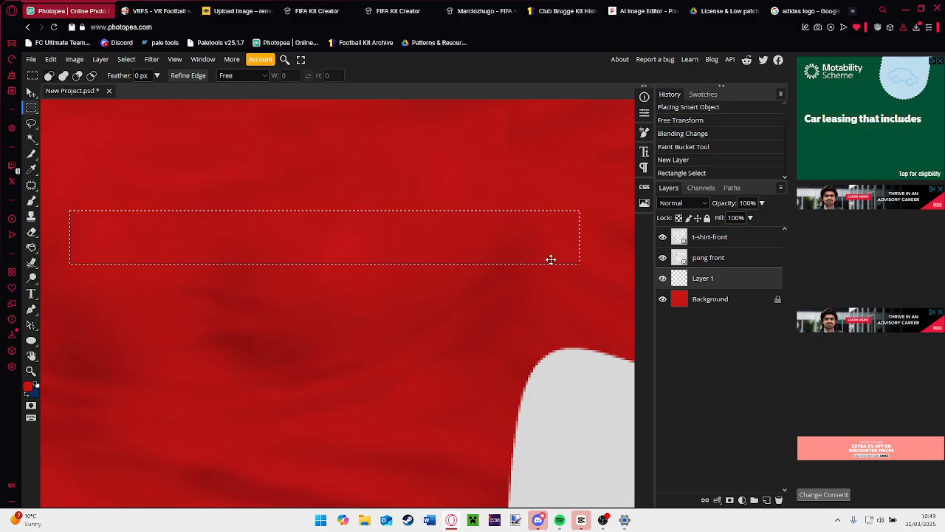
Fill the rectangular selection with white using the Paint Bucket Tool, and clear the selection.
{"action": "left_click", "coordinate": [26, 394]}
{"action": "left_click", "coordinate": [29, 387]}
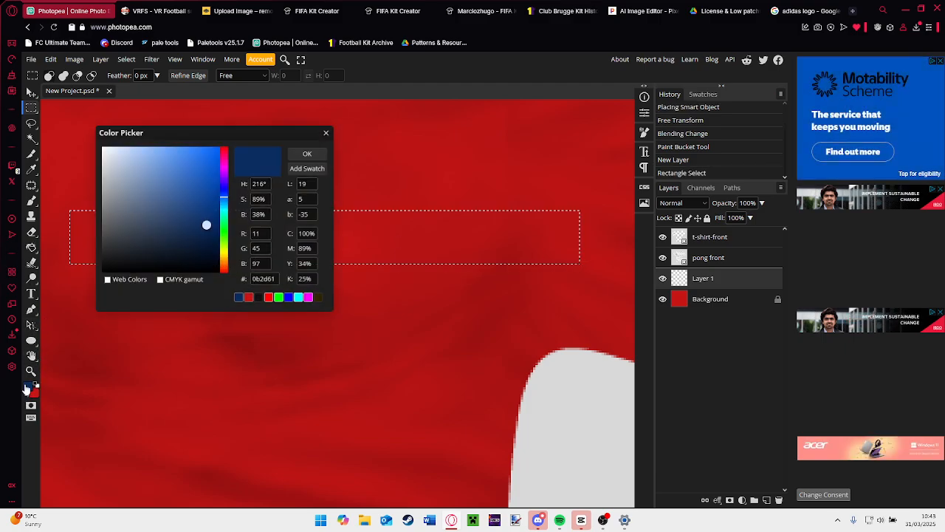
{"action": "left_click_drag", "start_coordinate": [144, 184], "coordinate": [54, 99]}
{"action": "left_click", "coordinate": [306, 153]}
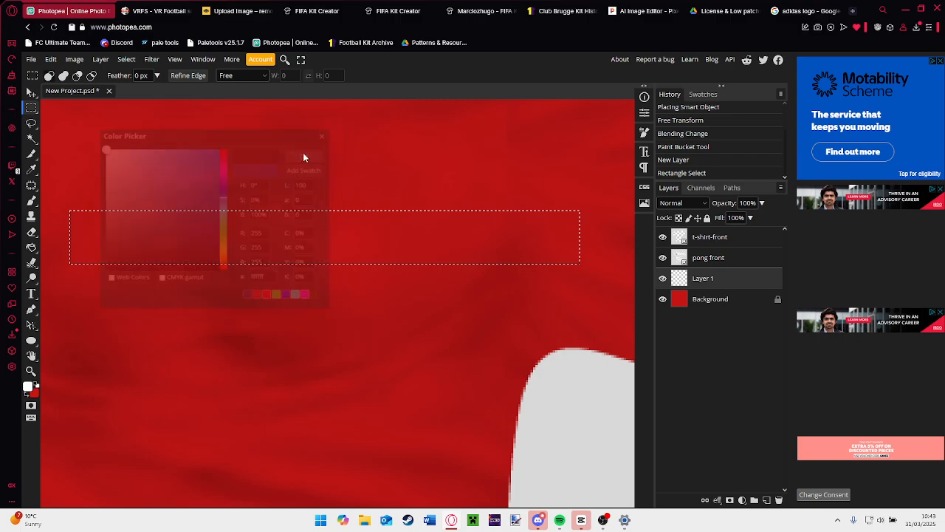
{"action": "left_click", "coordinate": [31, 247]}
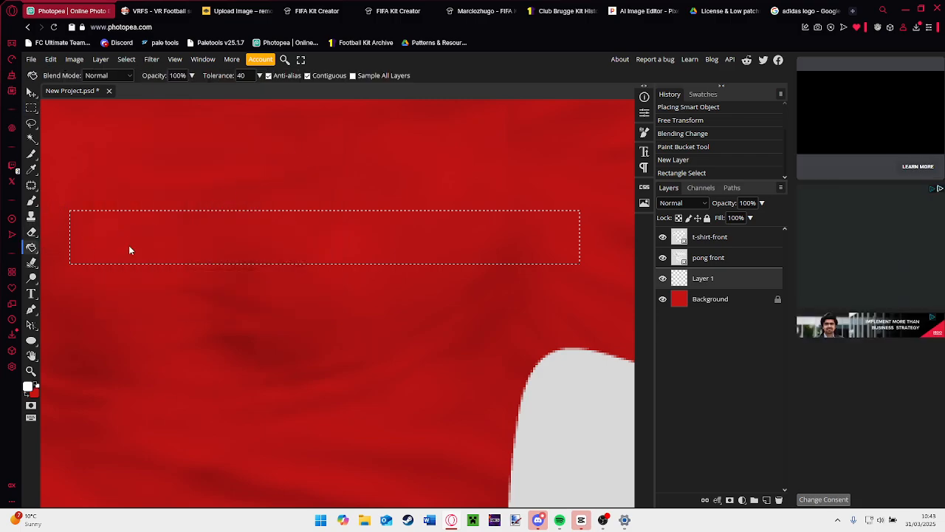
{"action": "left_click", "coordinate": [135, 222]}
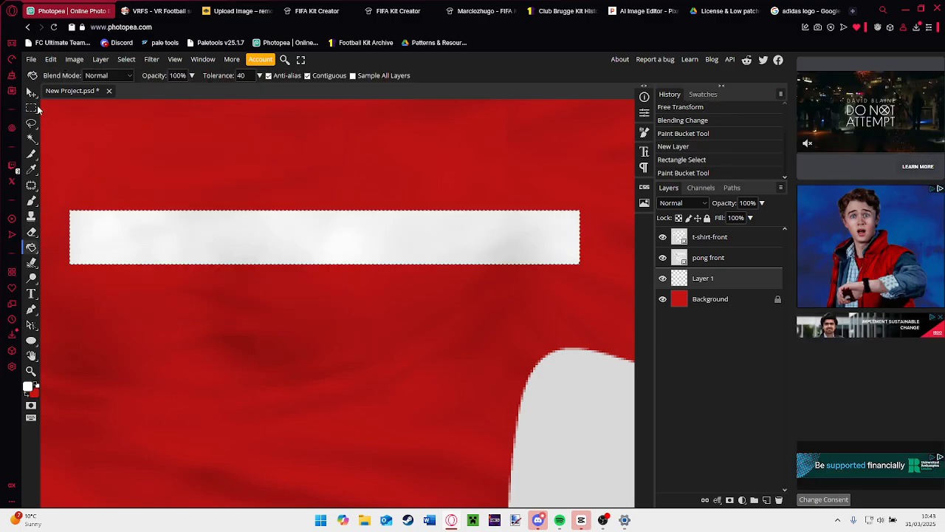
{"action": "left_click", "coordinate": [32, 108]}
{"action": "left_click", "coordinate": [116, 154]}
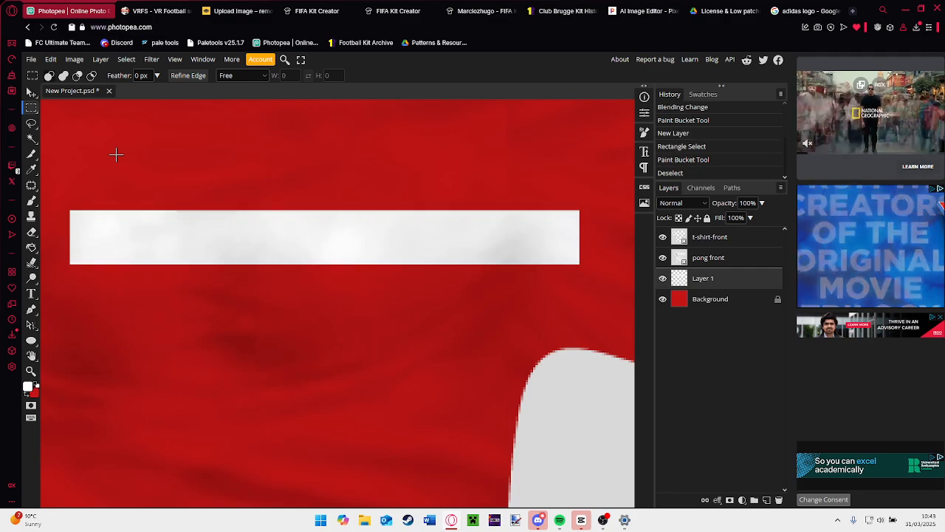
{"action": "left_click_drag", "start_coordinate": [104, 132], "coordinate": [154, 152]}
{"action": "left_click", "coordinate": [100, 129]}
Move the white stripe onto the shirt's left shoulder and rotate it to about -28.3° to follow the shoulder slope.
{"action": "key", "text": "v"}
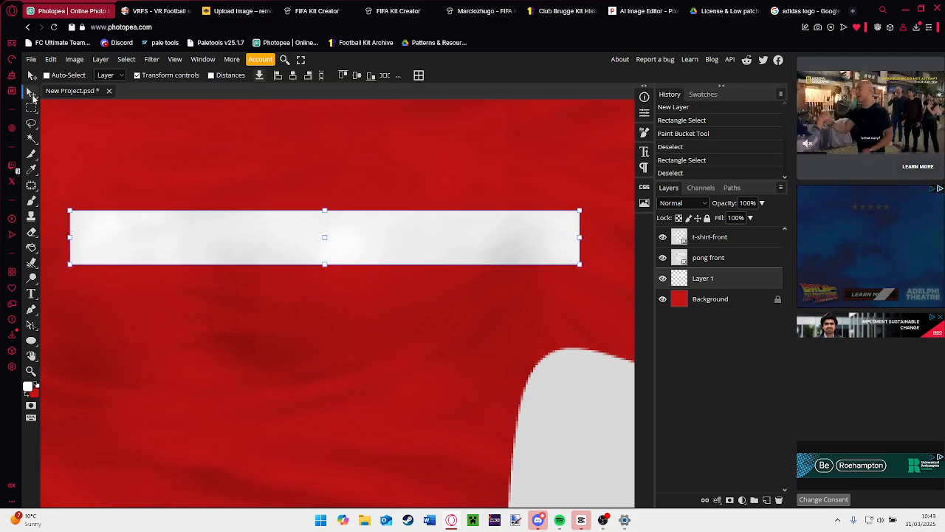
{"action": "scroll", "coordinate": [232, 173], "scroll_direction": "down", "scroll_amount": 3}
{"action": "scroll", "coordinate": [234, 175], "scroll_direction": "down", "scroll_amount": 1}
{"action": "left_click_drag", "start_coordinate": [234, 175], "coordinate": [101, 153]}
{"action": "key", "text": "ctrl+t"}
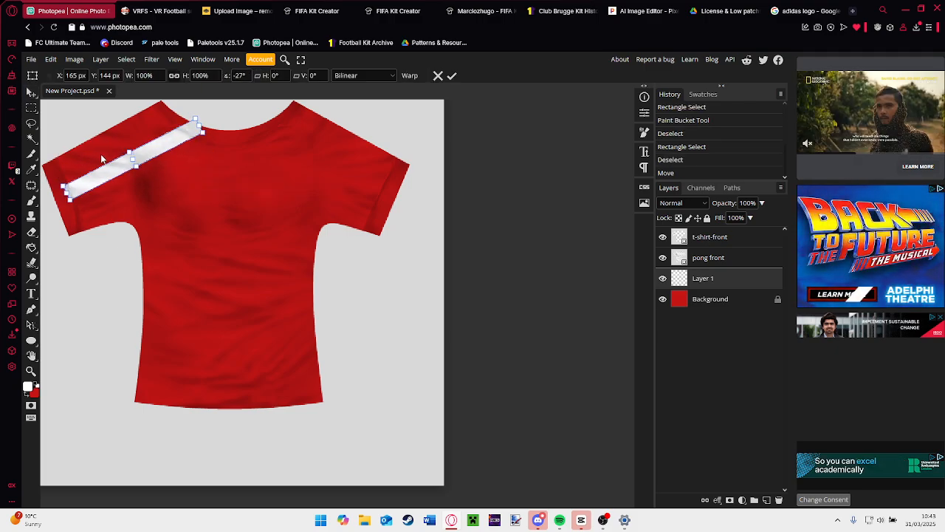
{"action": "scroll", "coordinate": [140, 151], "scroll_direction": "up", "scroll_amount": 3}
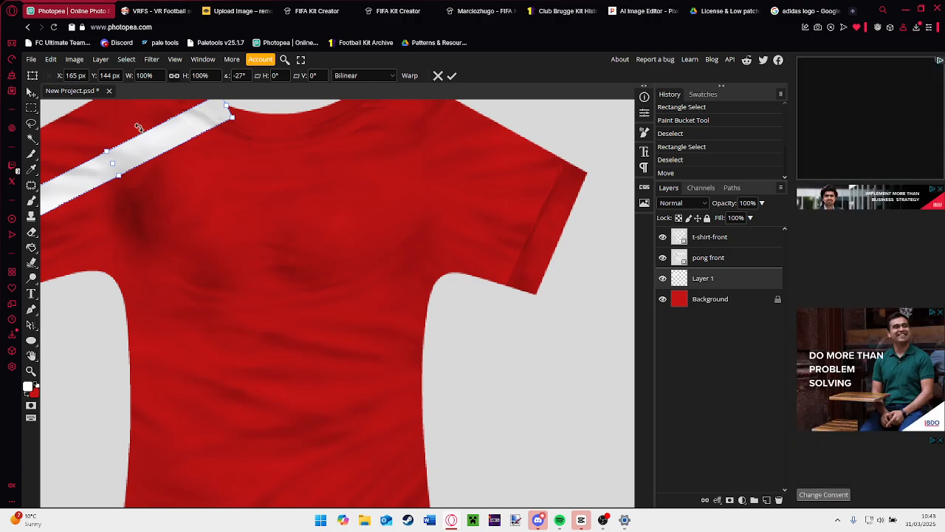
{"action": "mouse_move", "coordinate": [139, 127]}
{"action": "left_mouse_down"}
{"action": "mouse_move", "coordinate": [152, 127]}
{"action": "mouse_move", "coordinate": [132, 106]}
{"action": "mouse_move", "coordinate": [161, 139]}
{"action": "mouse_move", "coordinate": [133, 131]}
{"action": "left_mouse_up"}
{"action": "scroll", "coordinate": [133, 108], "scroll_direction": "up", "scroll_amount": 2}
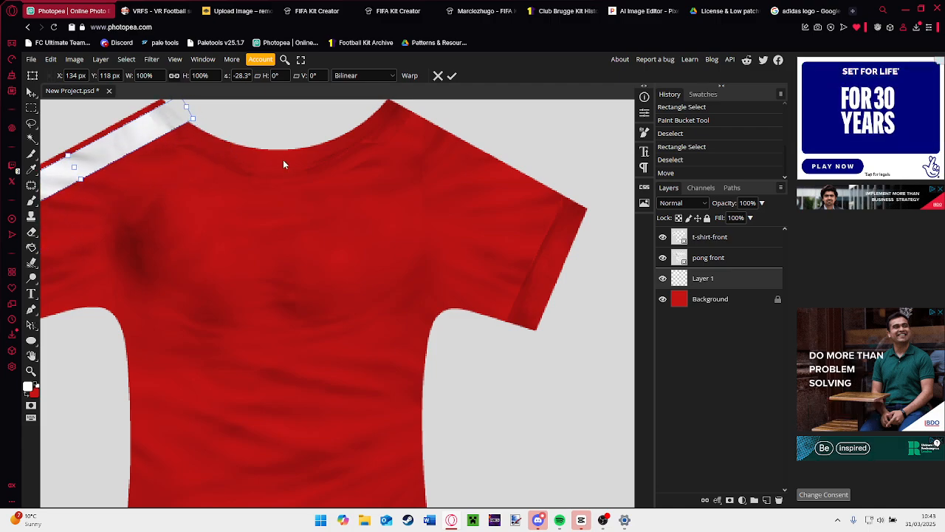
Fine-tune the stripe to -28.5° at about X 123 px, Y 117 px so it covers the left shoulder's outer edge.
{"action": "scroll", "coordinate": [283, 164], "scroll_direction": "left", "scroll_amount": 4}
{"action": "scroll", "coordinate": [278, 122], "scroll_direction": "up", "scroll_amount": 2}
{"action": "scroll", "coordinate": [282, 255], "scroll_direction": "up", "scroll_amount": 4}
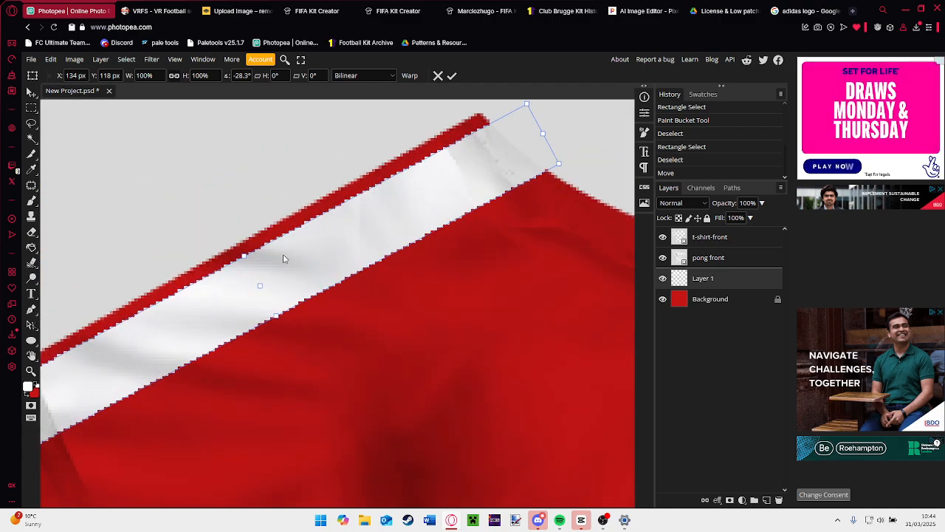
{"action": "left_click_drag", "start_coordinate": [283, 258], "coordinate": [273, 248]}
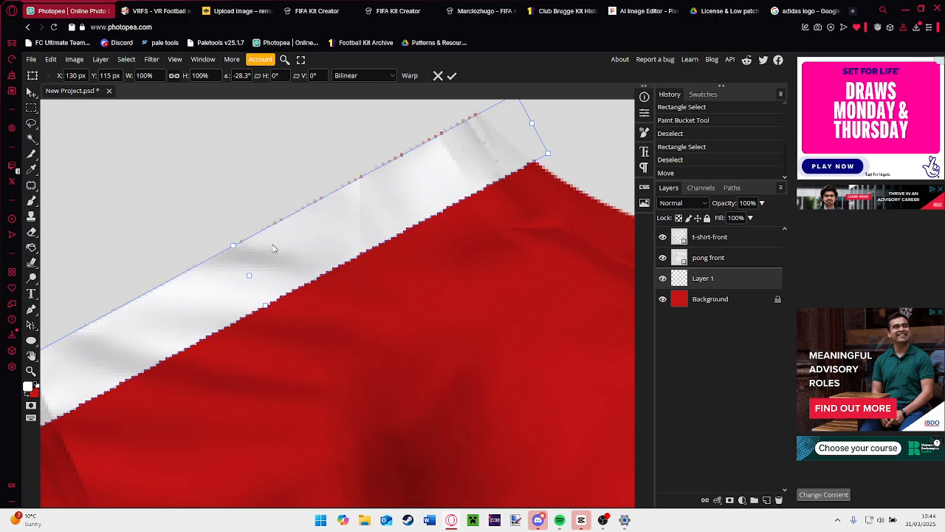
{"action": "left_click_drag", "start_coordinate": [268, 215], "coordinate": [271, 209]}
{"action": "left_click_drag", "start_coordinate": [286, 249], "coordinate": [286, 246]}
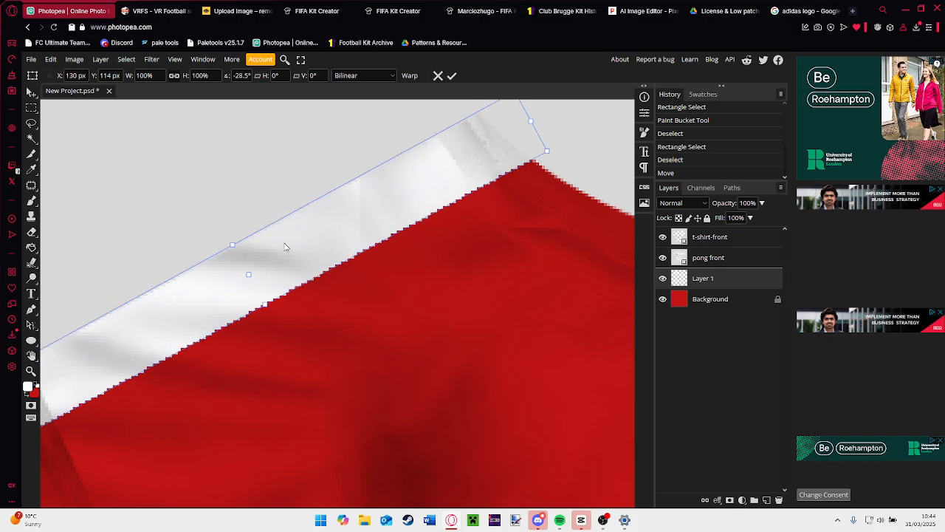
{"action": "scroll", "coordinate": [350, 244], "scroll_direction": "down", "scroll_amount": 1}
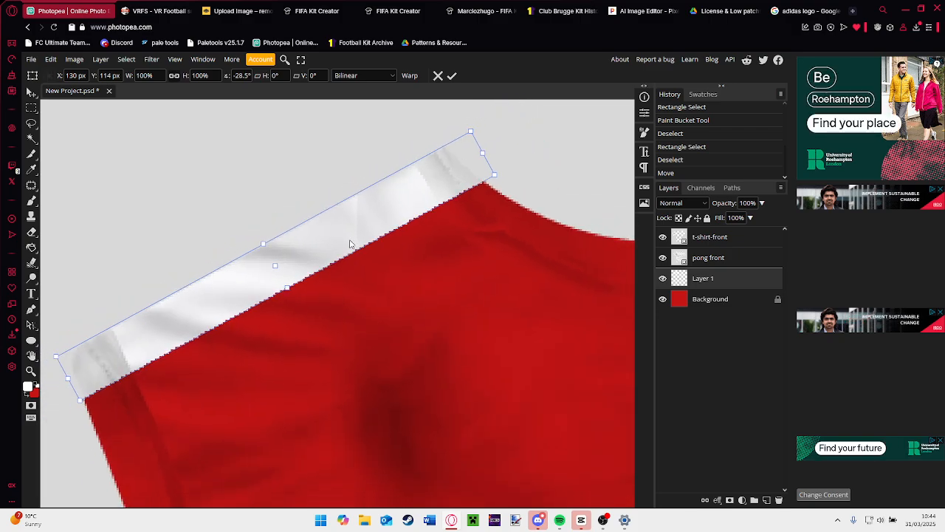
{"action": "left_click_drag", "start_coordinate": [378, 234], "coordinate": [353, 246]}
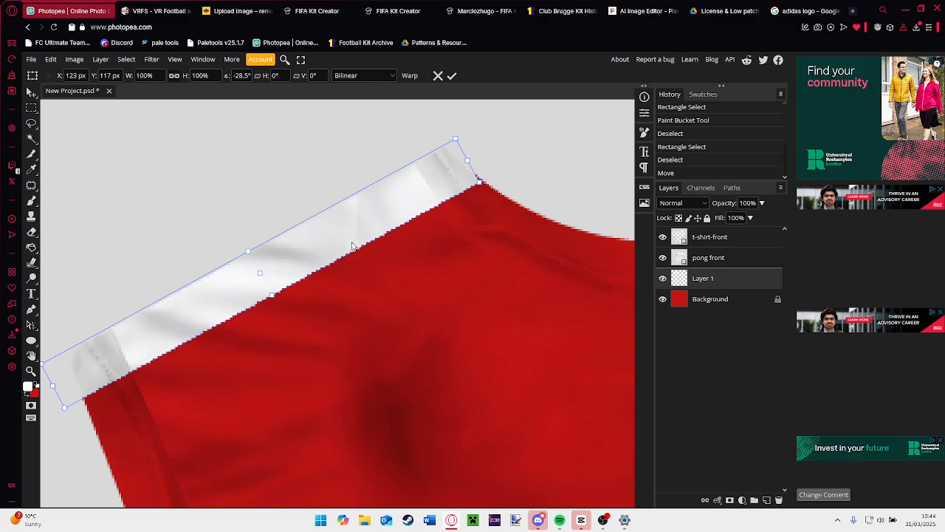
{"action": "scroll", "coordinate": [360, 245], "scroll_direction": "down", "scroll_amount": 5}
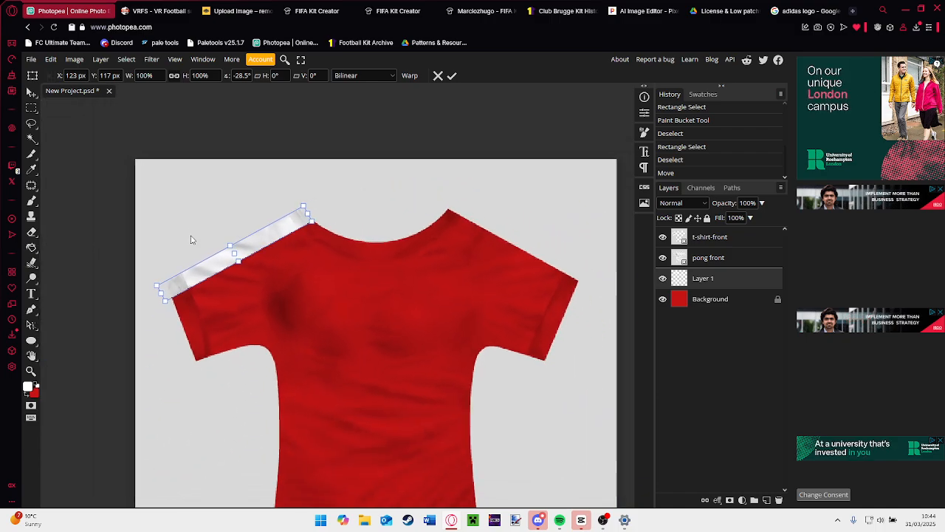
Duplicate the stripe layer, move the copy towards the right shoulder, and flip it horizontally.
{"action": "right_click", "coordinate": [743, 286]}
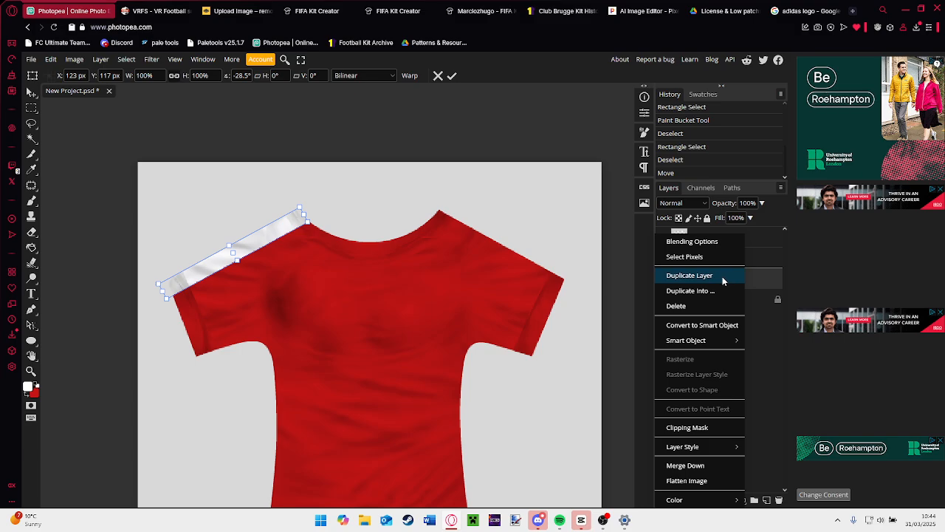
{"action": "left_click", "coordinate": [710, 276]}
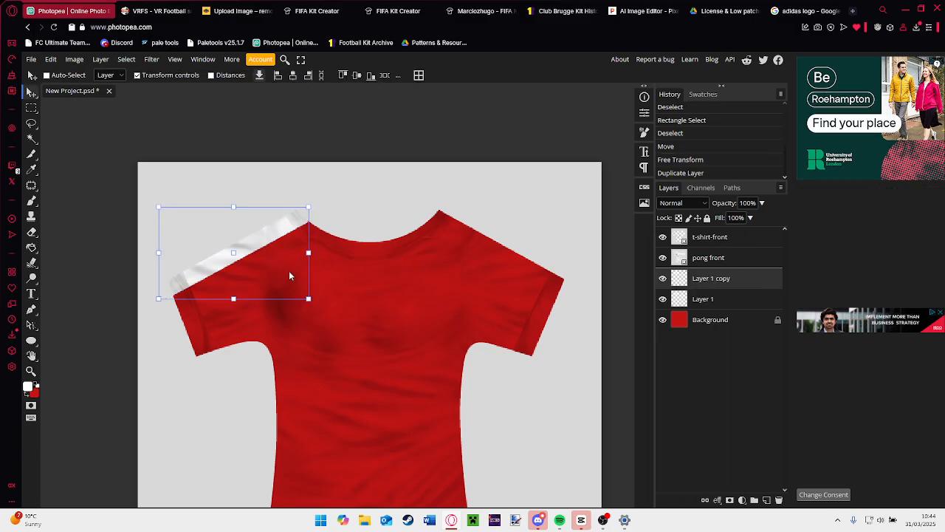
{"action": "left_click_drag", "start_coordinate": [289, 271], "coordinate": [483, 290]}
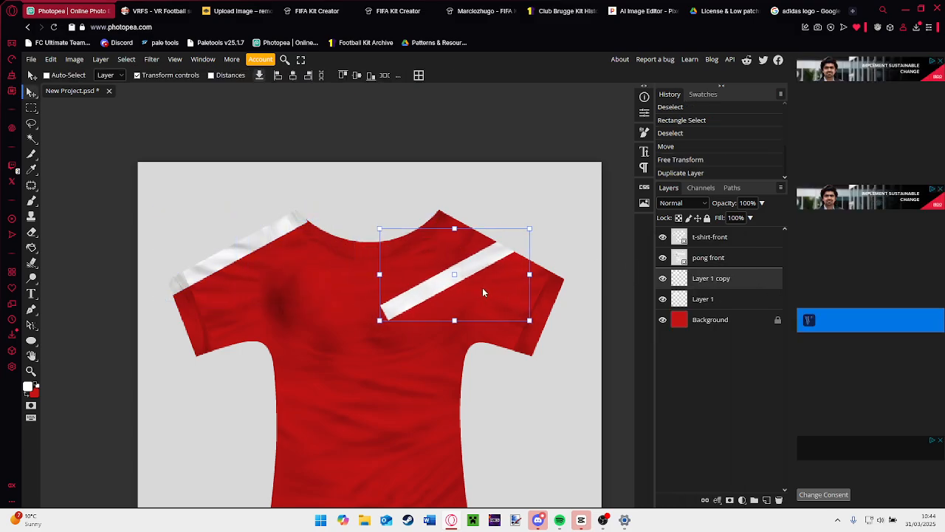
{"action": "left_click", "coordinate": [50, 59]}
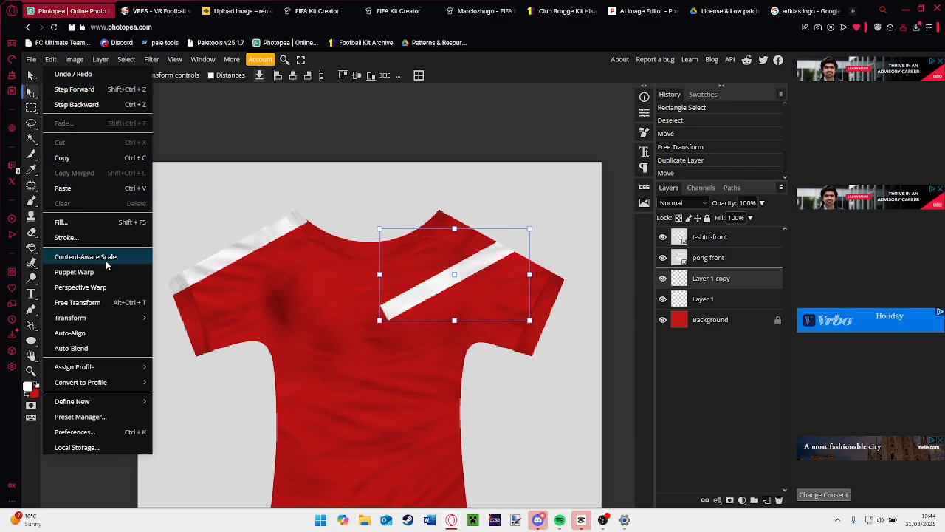
{"action": "mouse_move", "coordinate": [114, 318]}
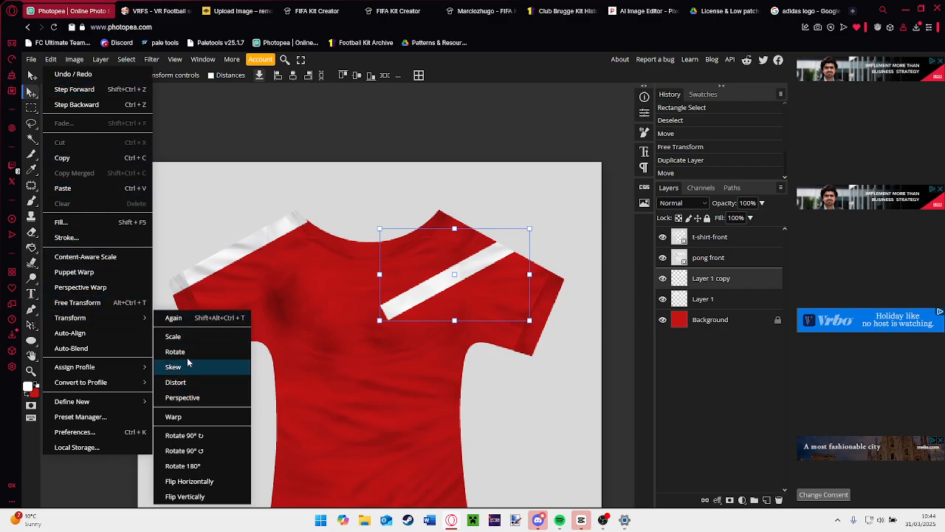
{"action": "left_click", "coordinate": [193, 480]}
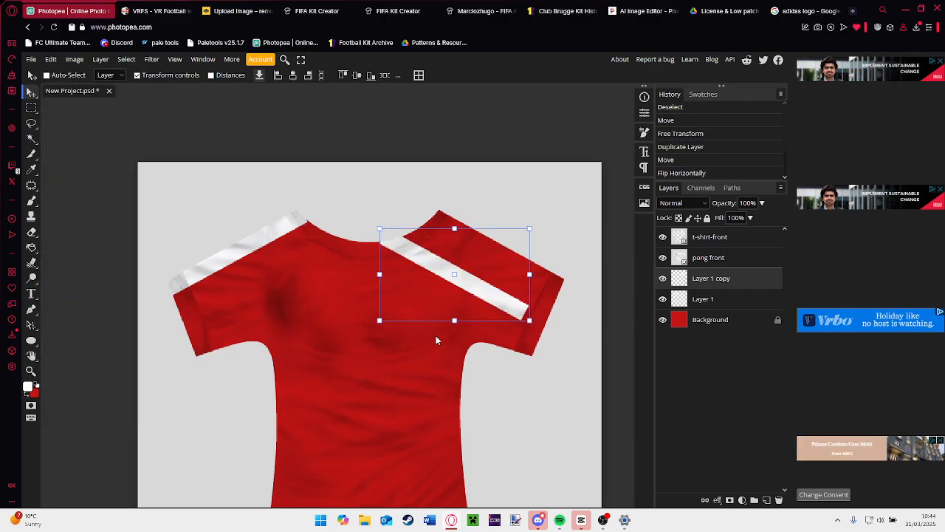
Align the flipped stripe copy with the outer edge of the right shoulder, adjusting its angle and position slightly.
{"action": "left_click_drag", "start_coordinate": [461, 295], "coordinate": [506, 274]}
{"action": "scroll", "coordinate": [531, 225], "scroll_direction": "up", "scroll_amount": 3}
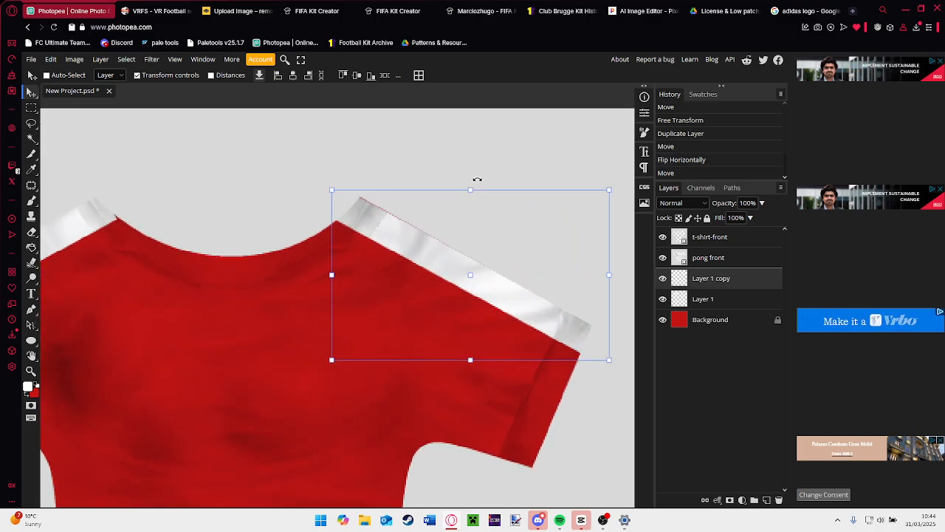
{"action": "scroll", "coordinate": [458, 181], "scroll_direction": "up", "scroll_amount": 1}
{"action": "left_click_drag", "start_coordinate": [458, 180], "coordinate": [458, 180]}
{"action": "left_click_drag", "start_coordinate": [495, 280], "coordinate": [492, 277]}
{"action": "left_click", "coordinate": [754, 306]}
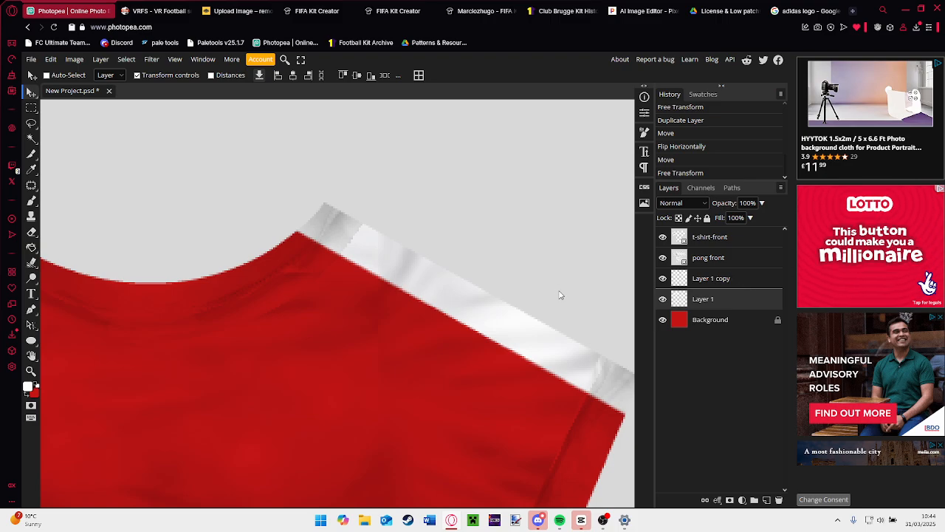
{"action": "left_click", "coordinate": [718, 278]}
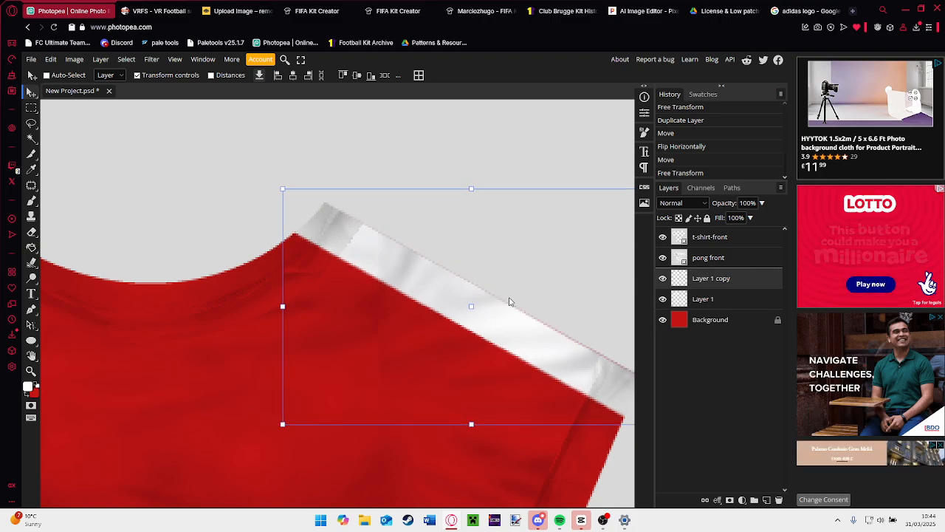
{"action": "left_click_drag", "start_coordinate": [509, 300], "coordinate": [512, 301]}
{"action": "scroll", "coordinate": [341, 310], "scroll_direction": "down", "scroll_amount": 3}
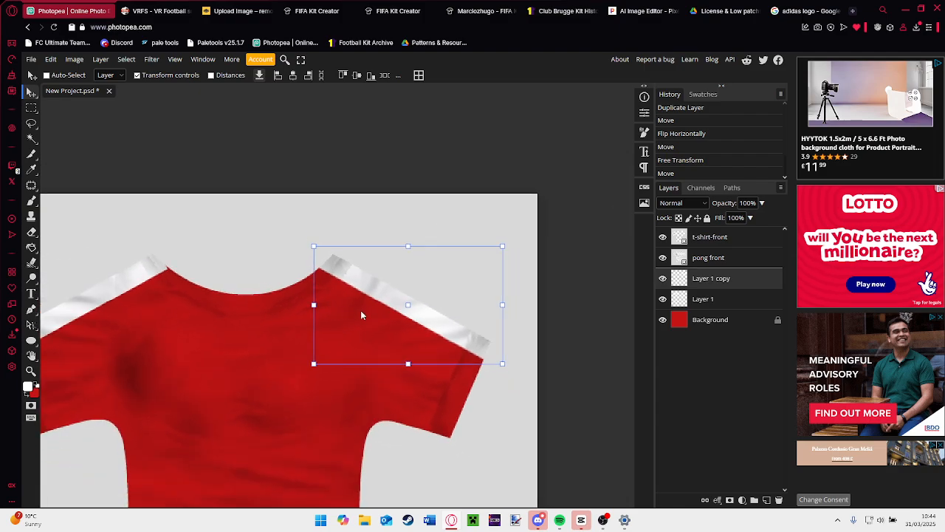
Nudge the Layer 1 stripe on the left shoulder slightly upward.
{"action": "left_click", "coordinate": [749, 297]}
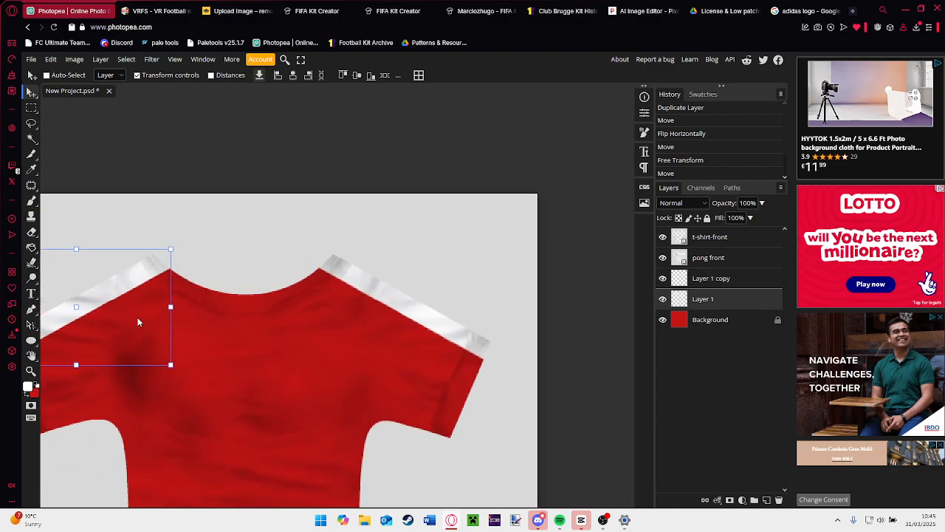
{"action": "key", "text": "Up"}
{"action": "scroll", "coordinate": [254, 317], "scroll_direction": "down", "scroll_amount": 1}
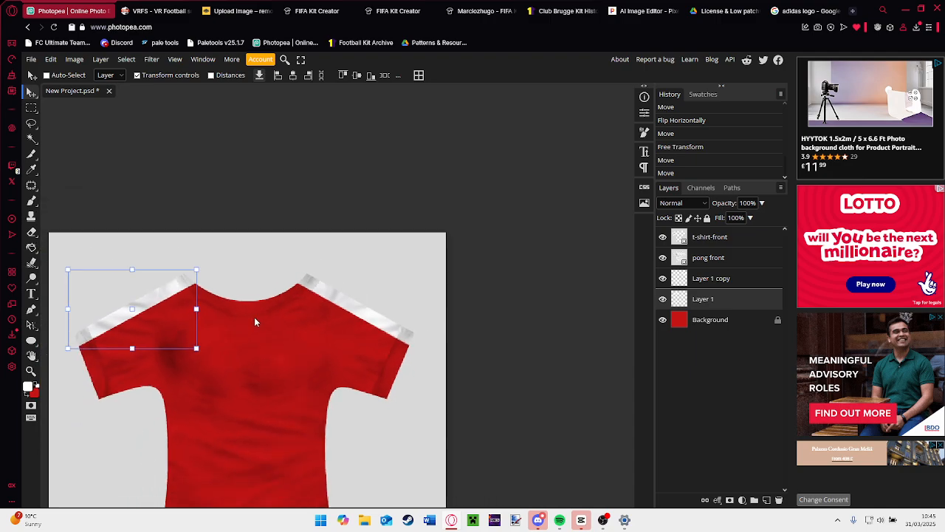
Merge the Layer 1 and Layer 1 copy shoulder stripes into a single layer.
{"action": "scroll", "coordinate": [225, 353], "scroll_direction": "up", "scroll_amount": 1}
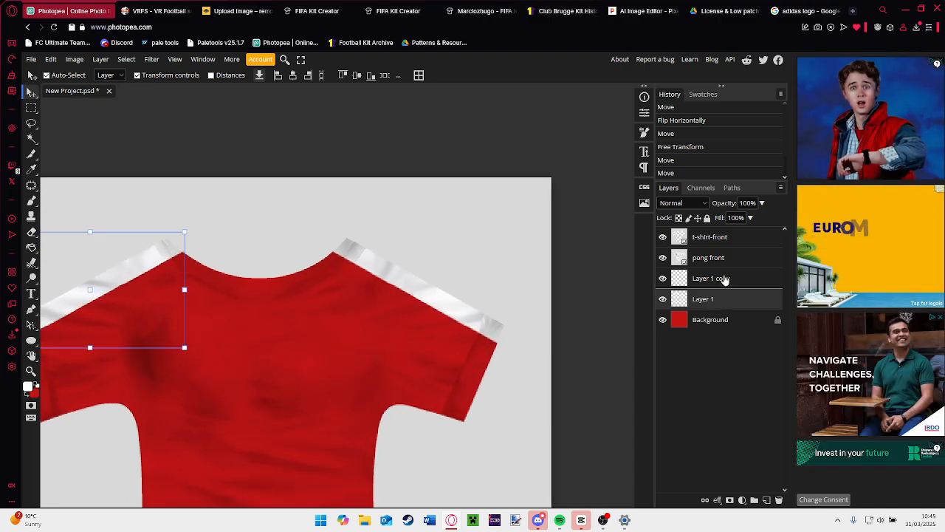
{"action": "left_click", "coordinate": [725, 278]}
{"action": "left_click", "coordinate": [724, 306]}
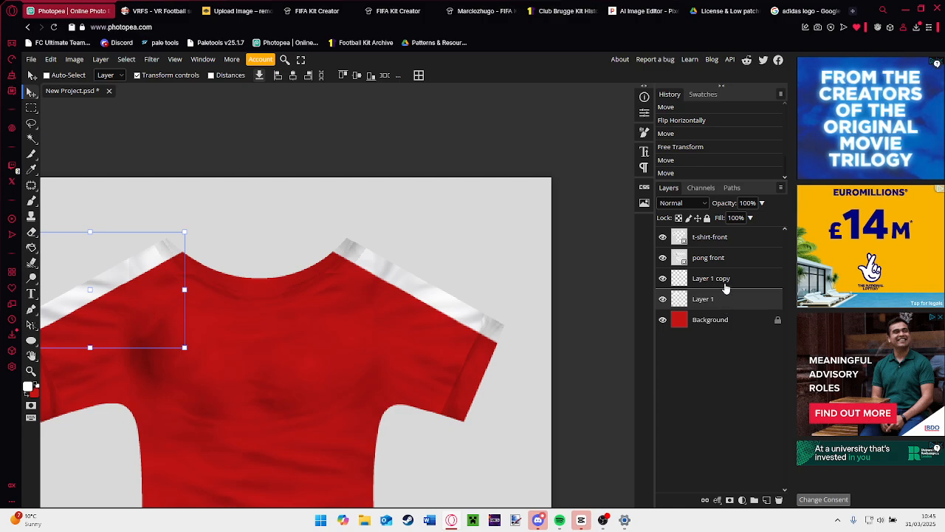
{"action": "left_click", "coordinate": [725, 258]}
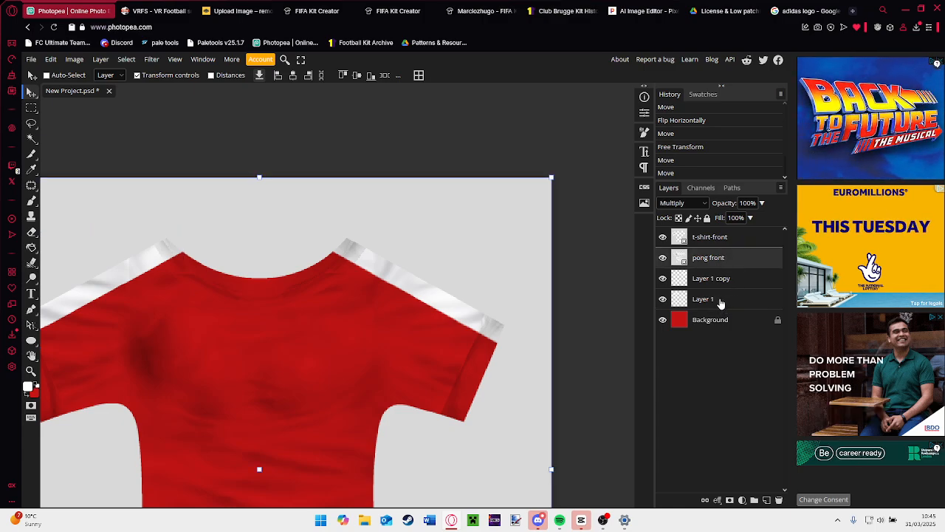
{"action": "left_click", "coordinate": [722, 300]}
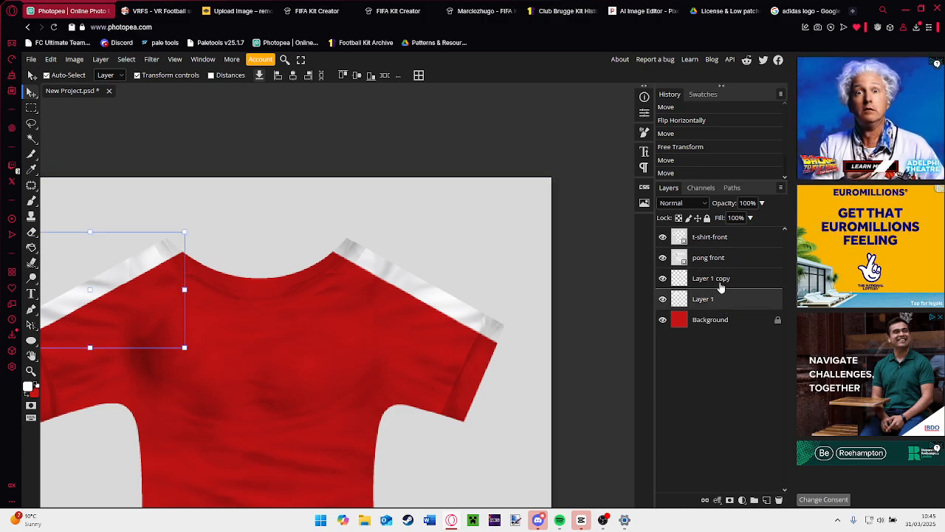
{"action": "left_click", "coordinate": [721, 287]}
{"action": "right_click", "coordinate": [724, 295]}
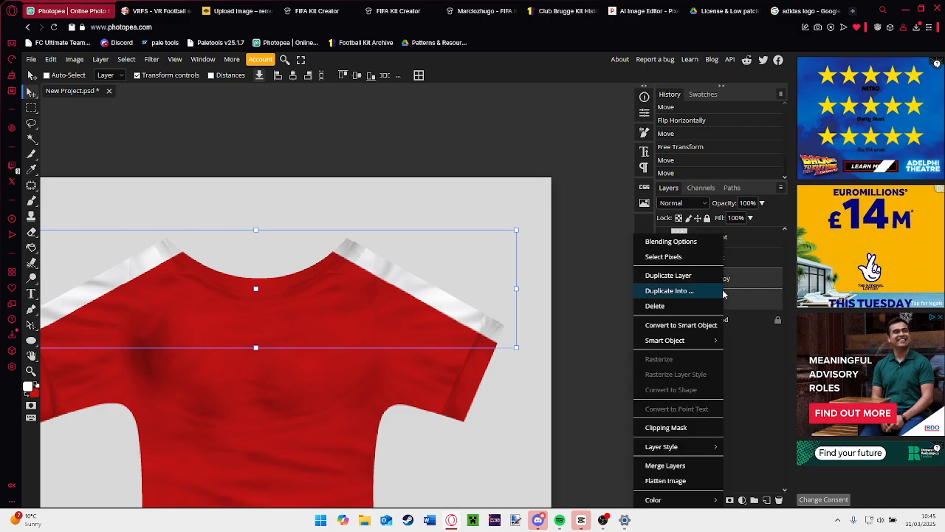
{"action": "left_click", "coordinate": [664, 465]}
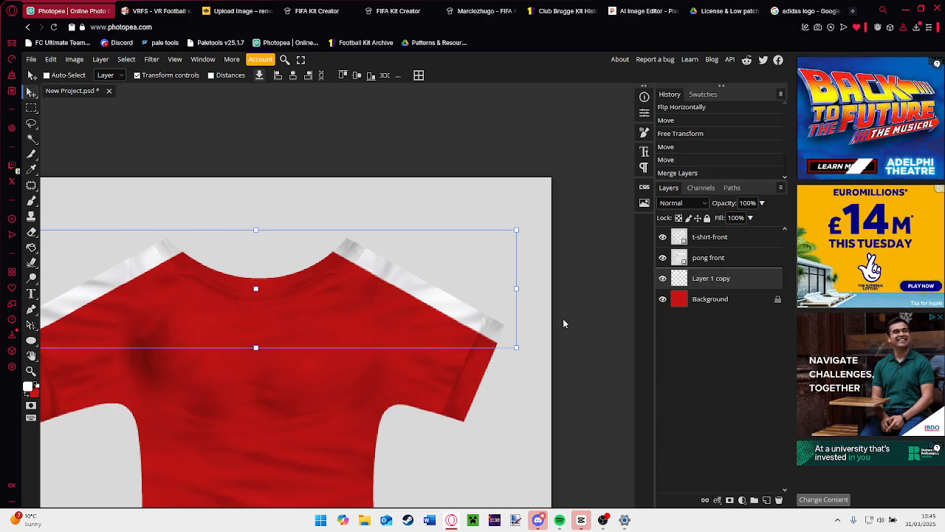
Start placing image files into the document and search the vrfs kit textures folder for "collar".
{"action": "scroll", "coordinate": [465, 291], "scroll_direction": "down", "scroll_amount": 1}
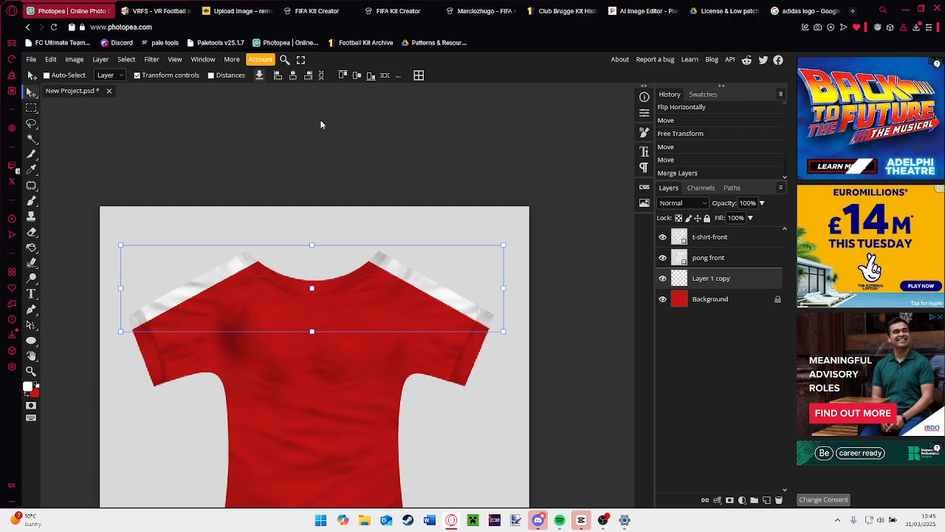
{"action": "scroll", "coordinate": [344, 273], "scroll_direction": "down", "scroll_amount": 2}
{"action": "scroll", "coordinate": [357, 355], "scroll_direction": "up", "scroll_amount": 1}
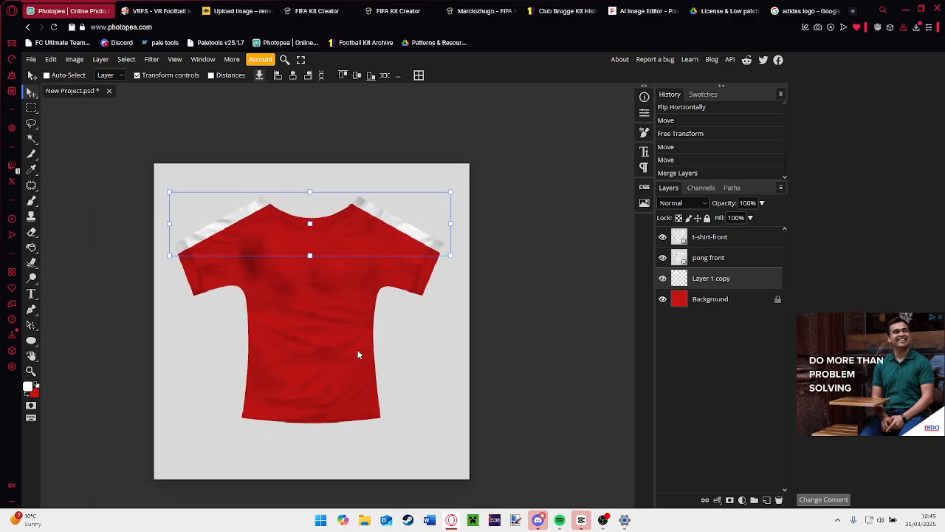
{"action": "scroll", "coordinate": [358, 355], "scroll_direction": "up", "scroll_amount": 1}
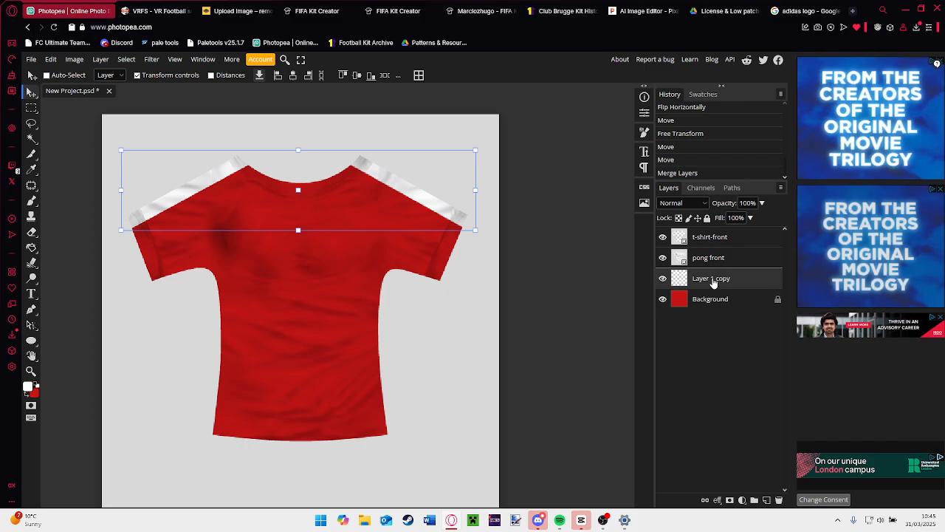
{"action": "left_click", "coordinate": [31, 60]}
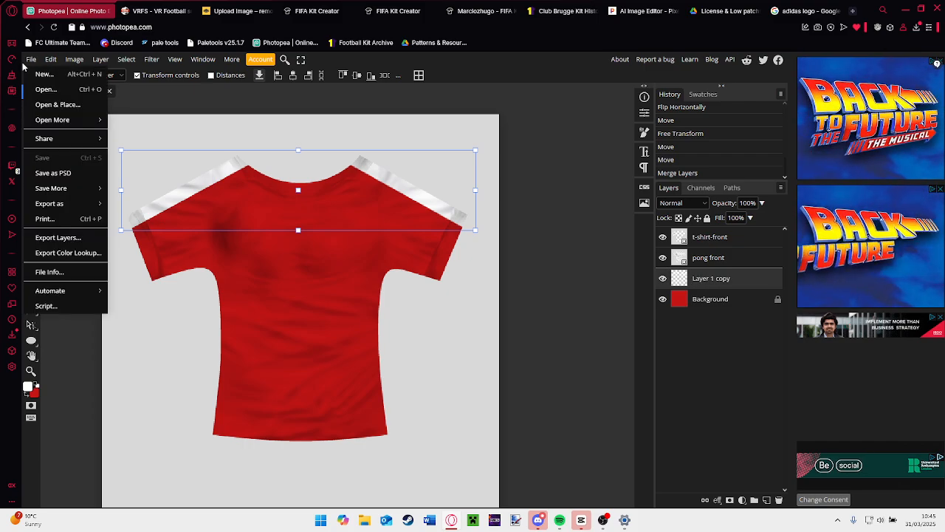
{"action": "left_click", "coordinate": [70, 109]}
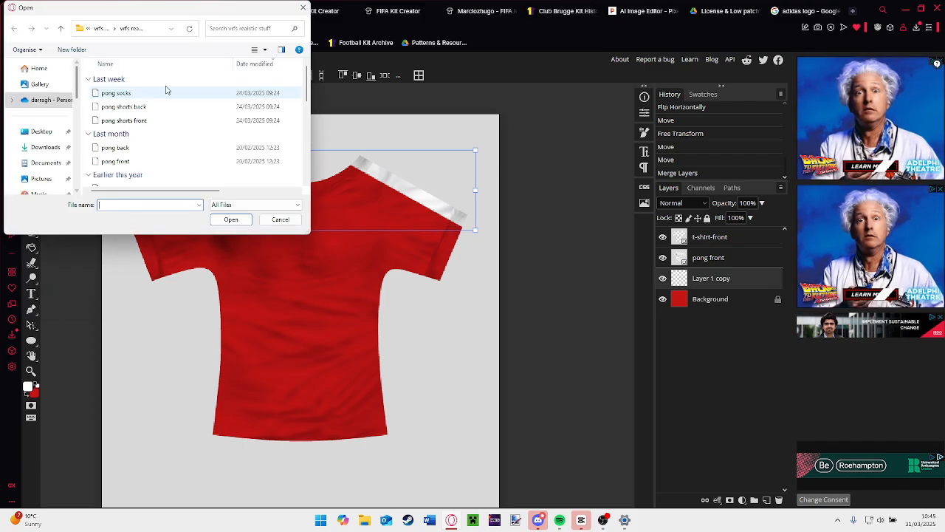
{"action": "scroll", "coordinate": [29, 140], "scroll_direction": "down", "scroll_amount": 5}
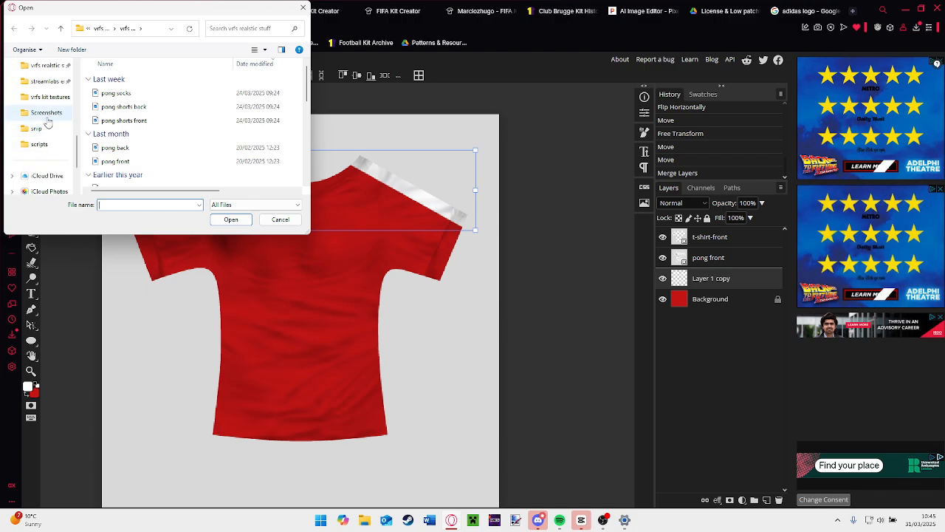
{"action": "left_click", "coordinate": [45, 96]}
{"action": "left_click", "coordinate": [240, 27]}
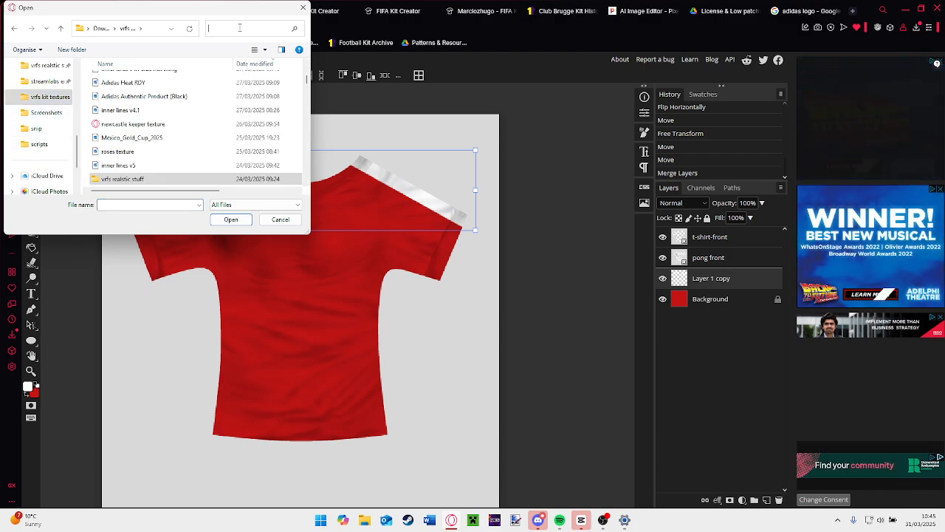
{"action": "type", "text": "collar"}
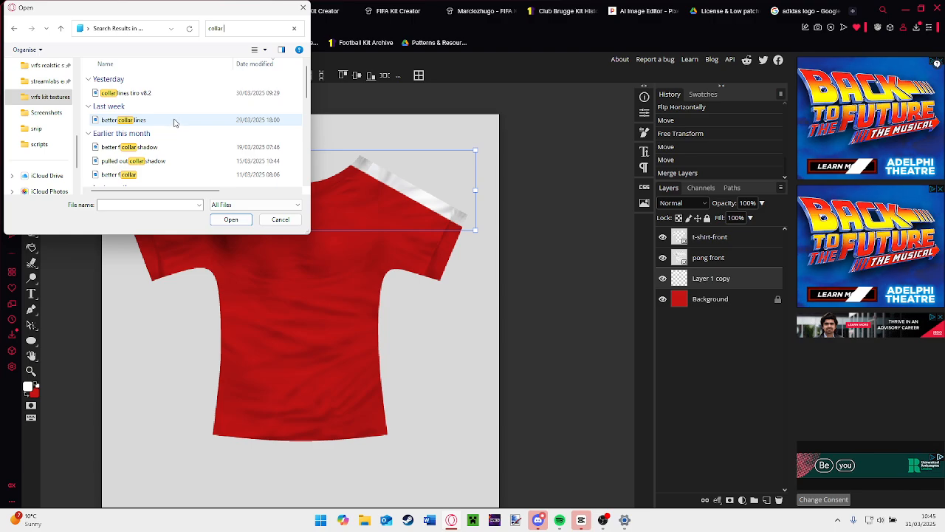
Place the better collar lines, better f collar shadow and better f collar files together above the merged stripes.
{"action": "left_click", "coordinate": [175, 121]}
{"action": "scroll", "coordinate": [175, 132], "scroll_direction": "down", "scroll_amount": 2}
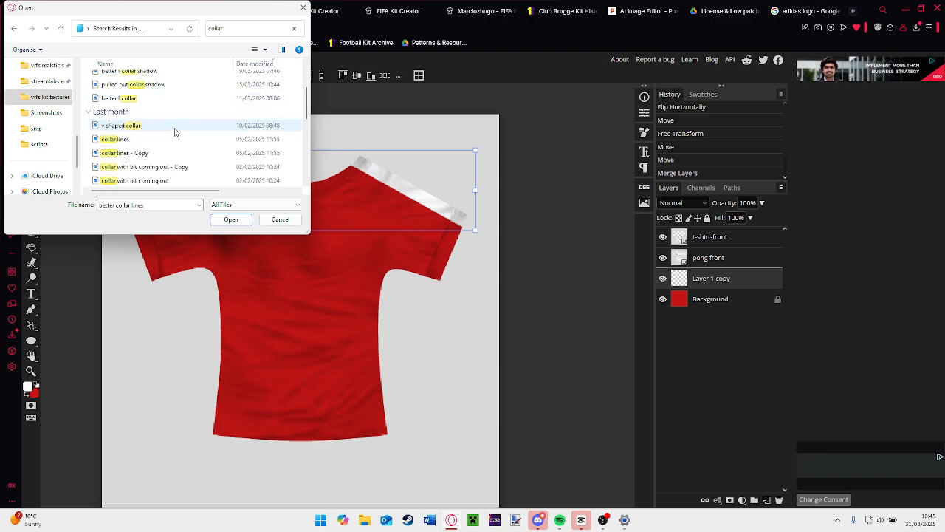
{"action": "scroll", "coordinate": [171, 122], "scroll_direction": "up", "scroll_amount": 2}
{"action": "left_click", "coordinate": [168, 105], "text": "ctrl"}
{"action": "left_click", "coordinate": [170, 131], "text": "ctrl"}
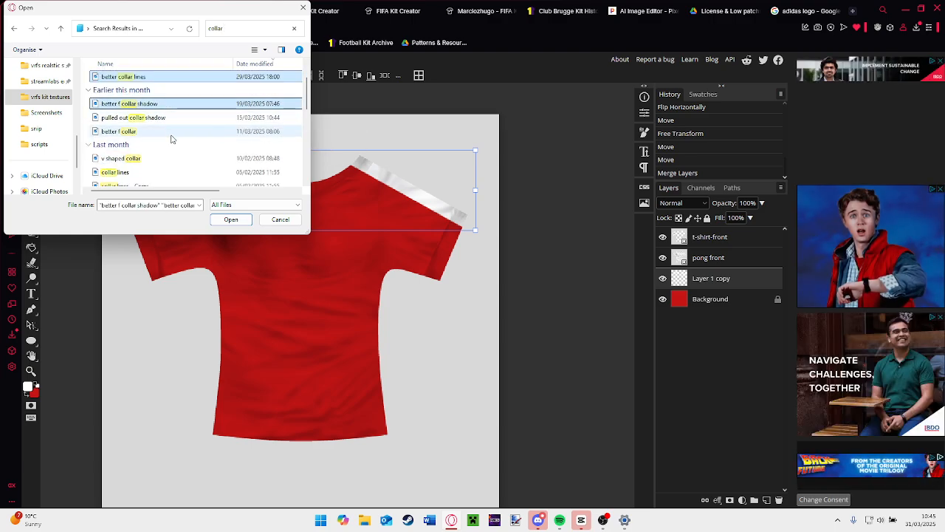
{"action": "left_click", "coordinate": [244, 220]}
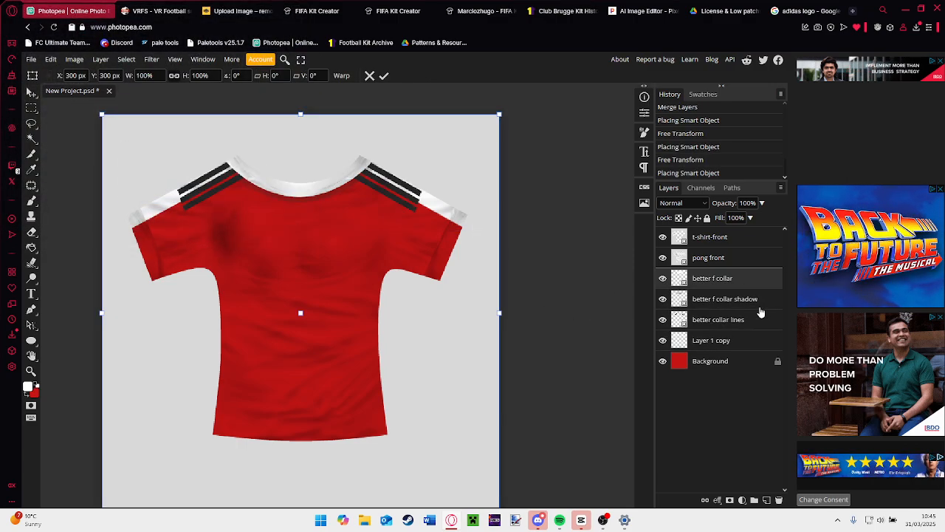
Nudge the better f collar shadow layer slightly upward and delete the better collar lines layer.
{"action": "left_click", "coordinate": [760, 312]}
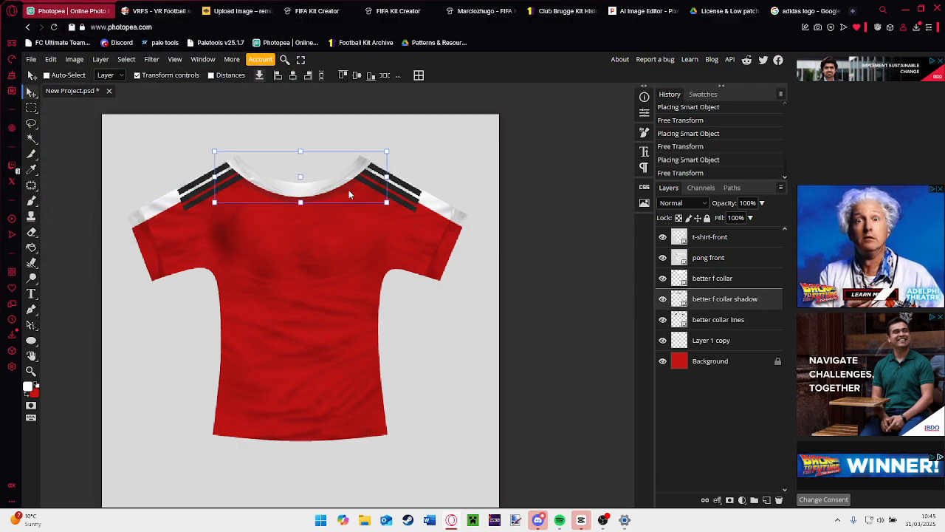
{"action": "left_click_drag", "start_coordinate": [348, 190], "coordinate": [349, 187]}
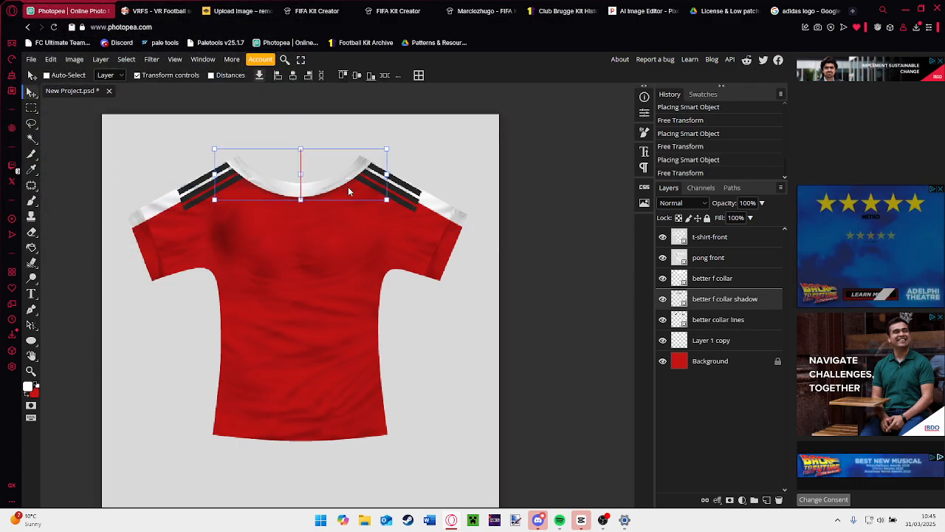
{"action": "left_click", "coordinate": [753, 323]}
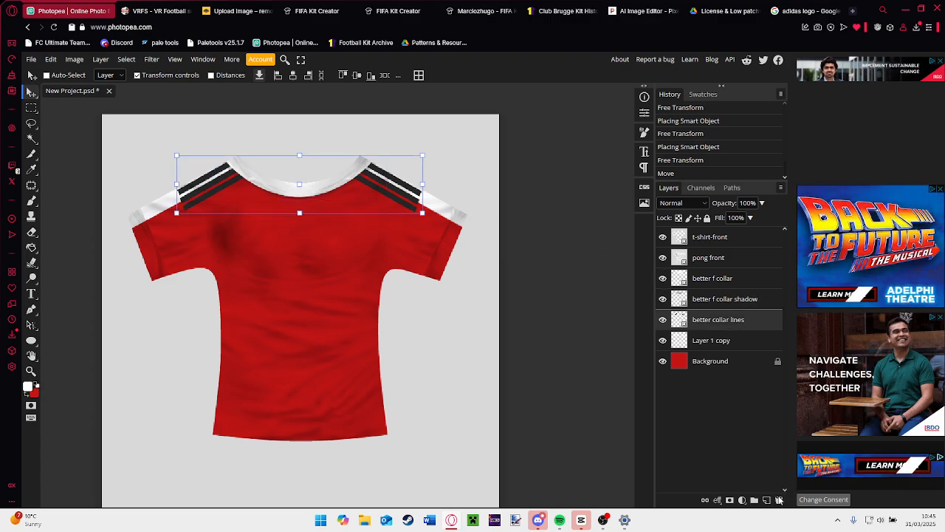
{"action": "left_click", "coordinate": [779, 500]}
{"action": "left_click", "coordinate": [756, 281]}
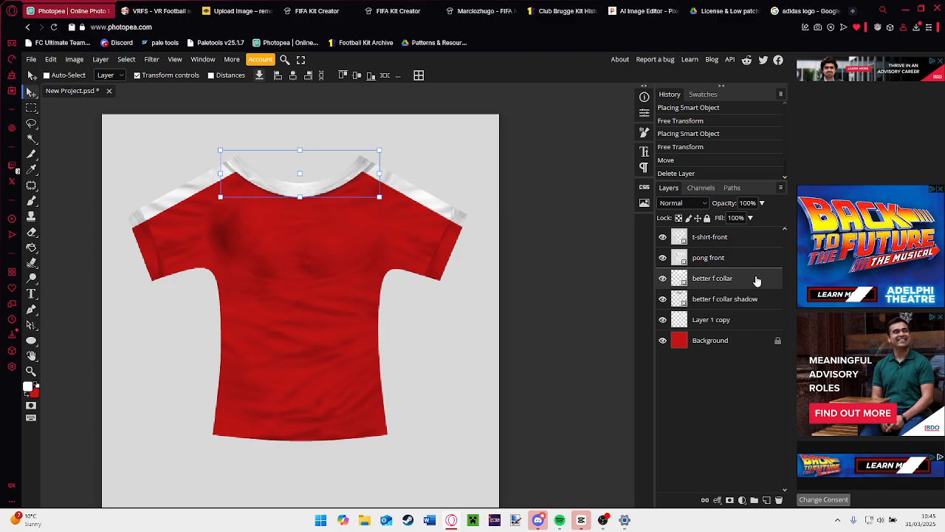
{"action": "double_click", "coordinate": [756, 281]}
{"action": "left_click", "coordinate": [137, 256]}
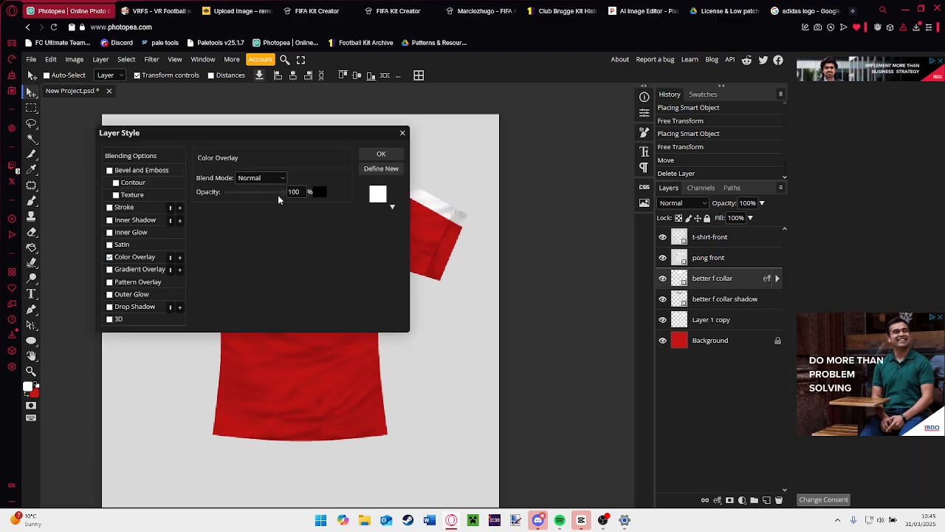
{"action": "left_click", "coordinate": [402, 134]}
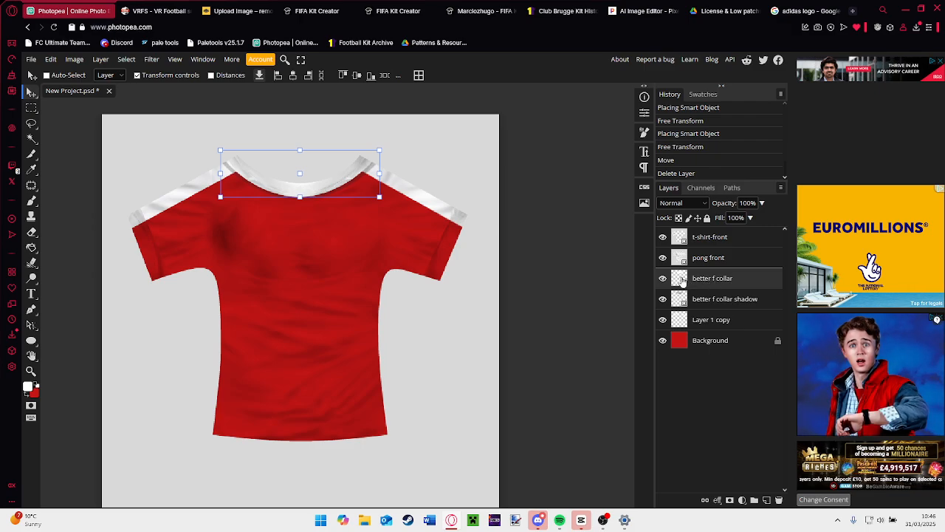
Apply a dark red color overlay (#910c0c) at 100% opacity to the better f collar layer.
{"action": "double_click", "coordinate": [759, 279]}
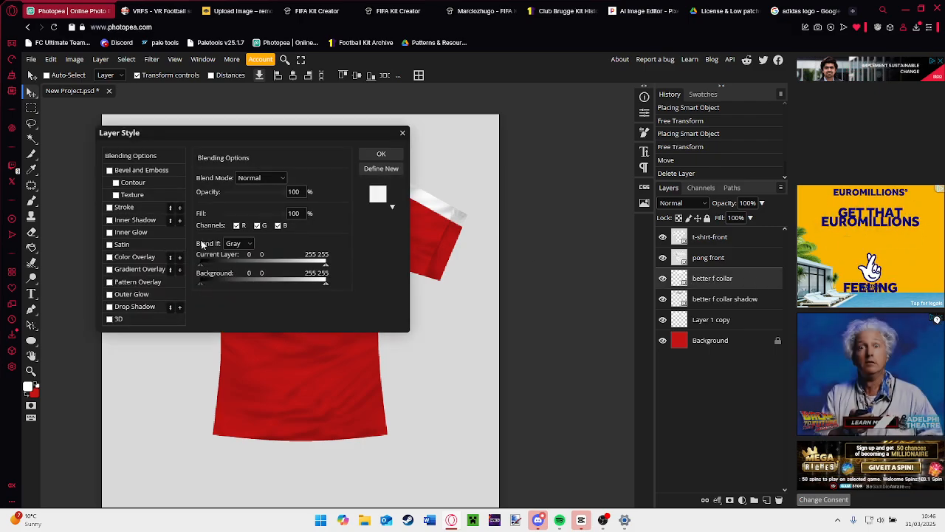
{"action": "left_click", "coordinate": [109, 257]}
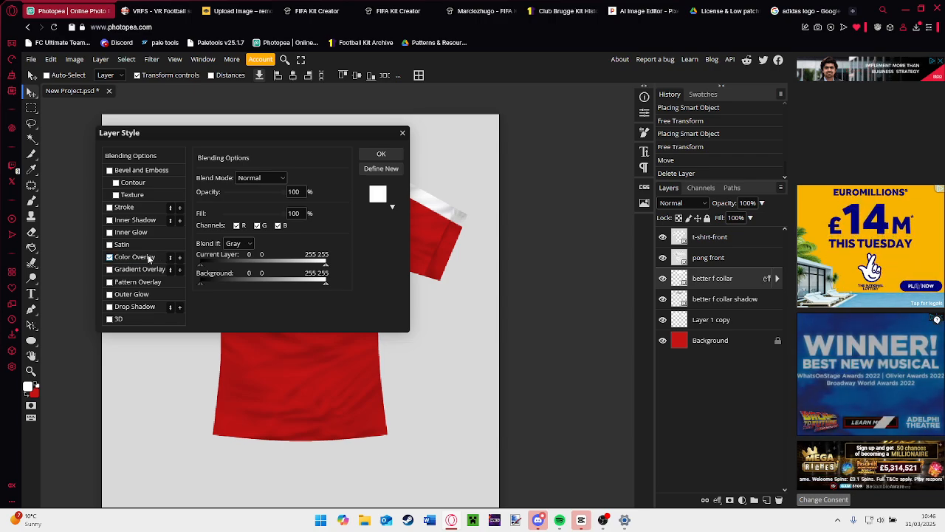
{"action": "left_click", "coordinate": [146, 257]}
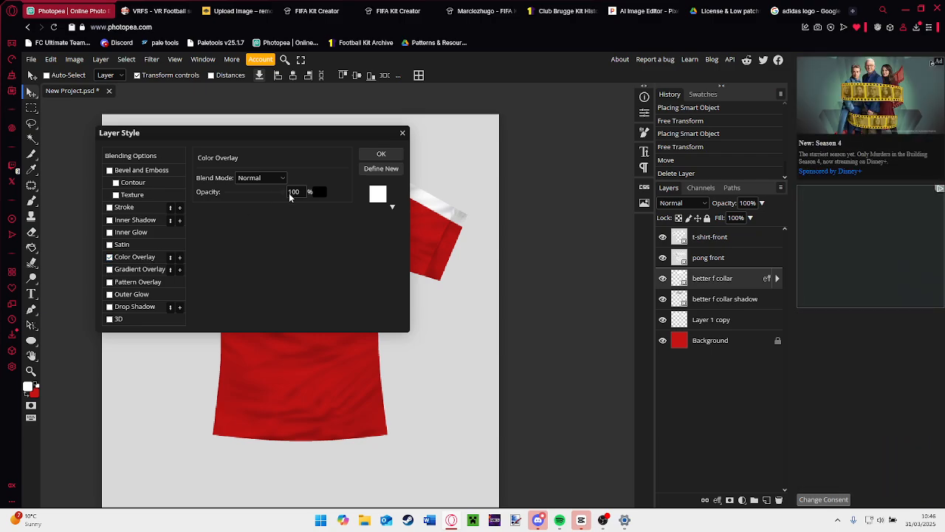
{"action": "left_click", "coordinate": [319, 194]}
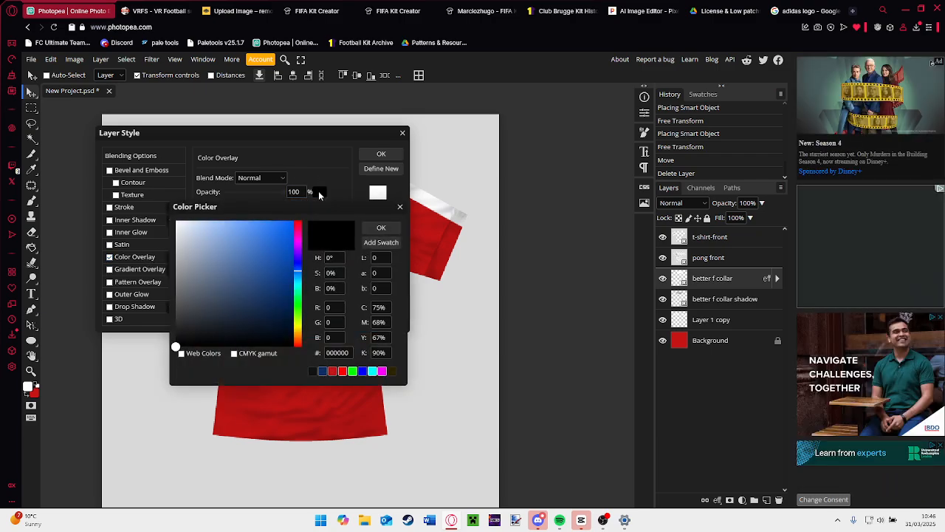
{"action": "left_click", "coordinate": [299, 235]}
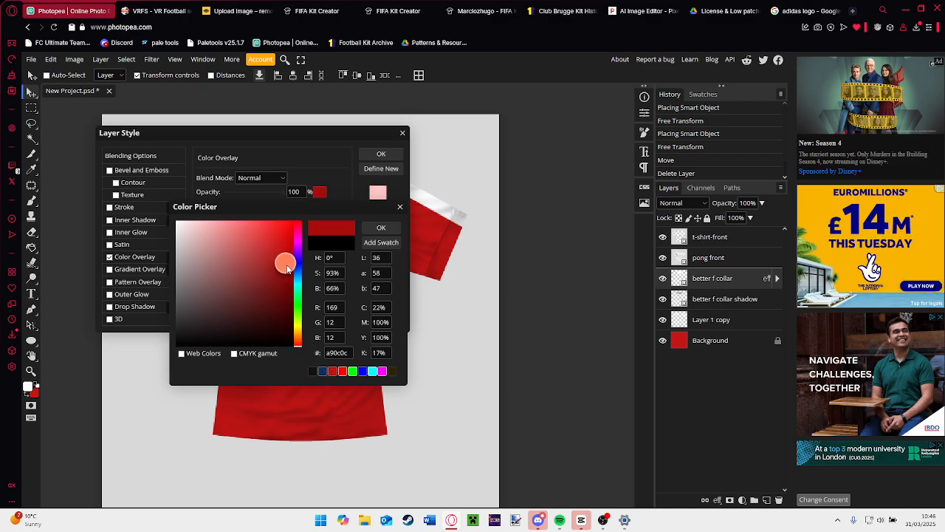
{"action": "left_click_drag", "start_coordinate": [285, 272], "coordinate": [289, 274]}
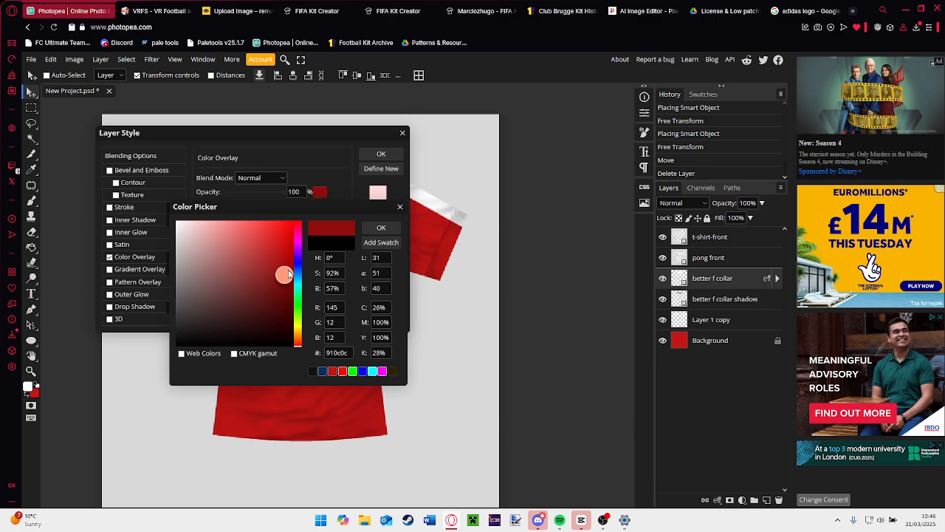
{"action": "left_click", "coordinate": [381, 228]}
{"action": "left_click", "coordinate": [393, 154]}
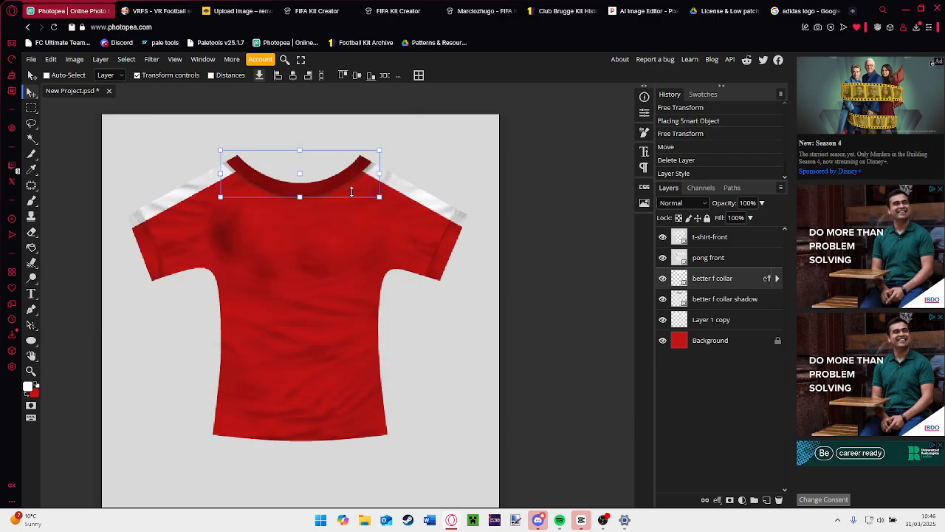
Apply a color overlay to the better f collar shadow layer, adjusting the overlay's color.
{"action": "double_click", "coordinate": [713, 301]}
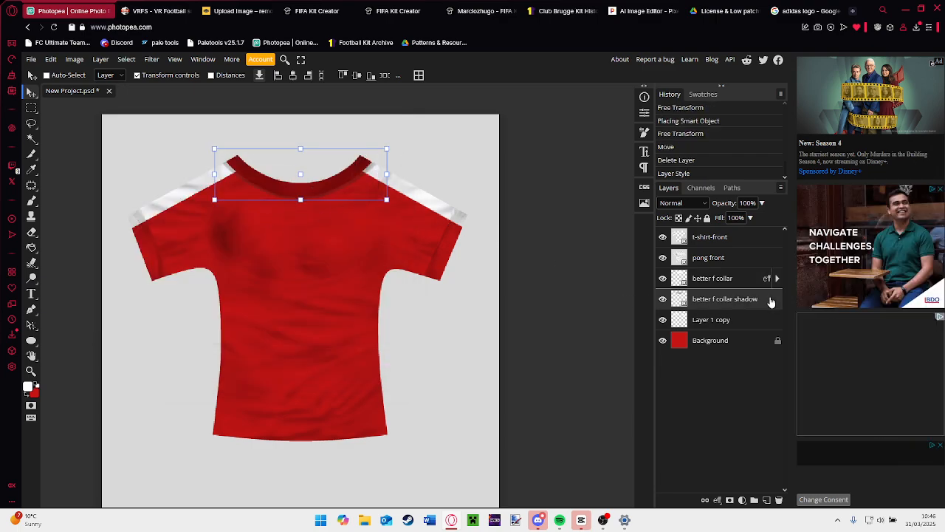
{"action": "left_click", "coordinate": [143, 258]}
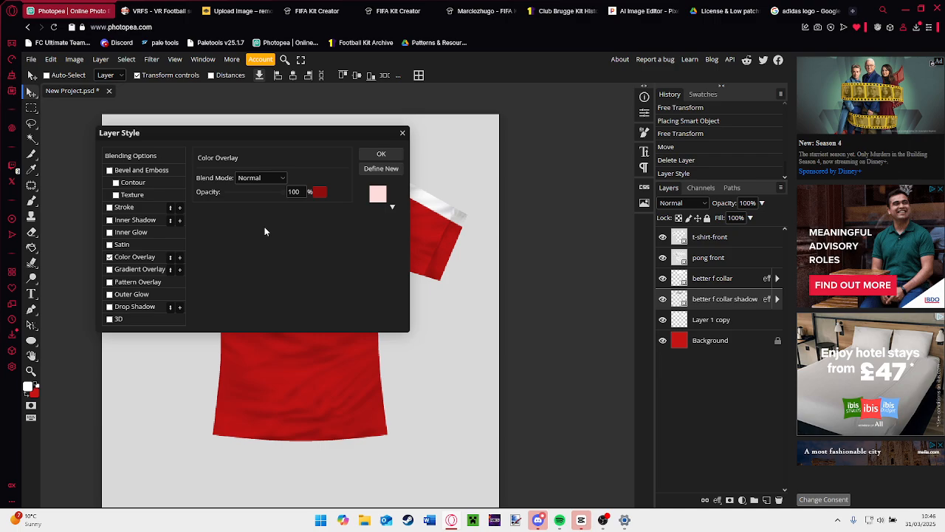
{"action": "left_click", "coordinate": [319, 192]}
{"action": "left_click_drag", "start_coordinate": [285, 274], "coordinate": [171, 217]}
{"action": "left_click", "coordinate": [381, 227]}
{"action": "left_click", "coordinate": [381, 154]}
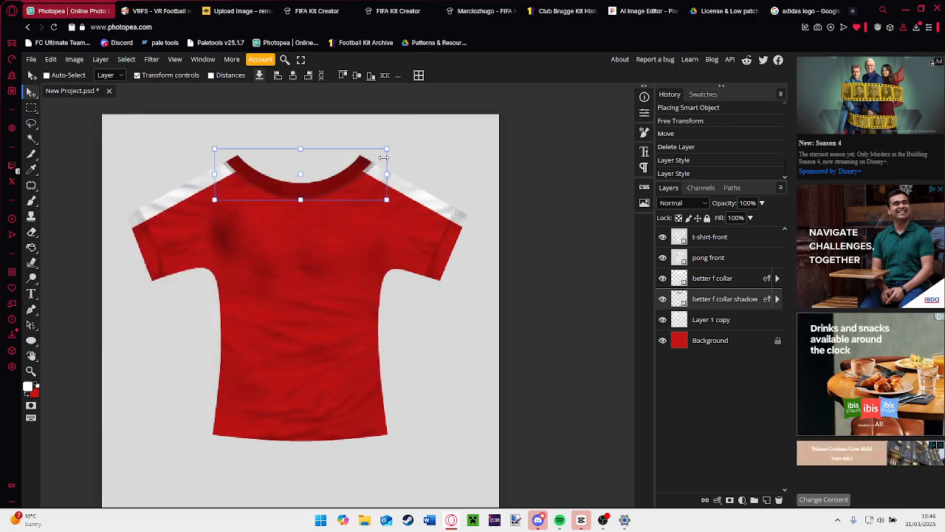
Check the reference kit on the VRFS jersey page and return to the Photopea design.
{"action": "left_click", "coordinate": [124, 9]}
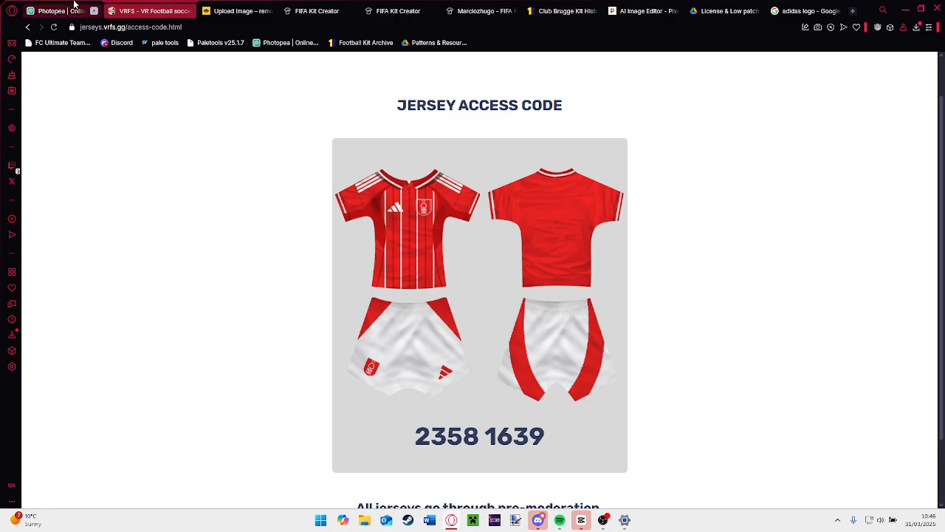
{"action": "left_click", "coordinate": [53, 8]}
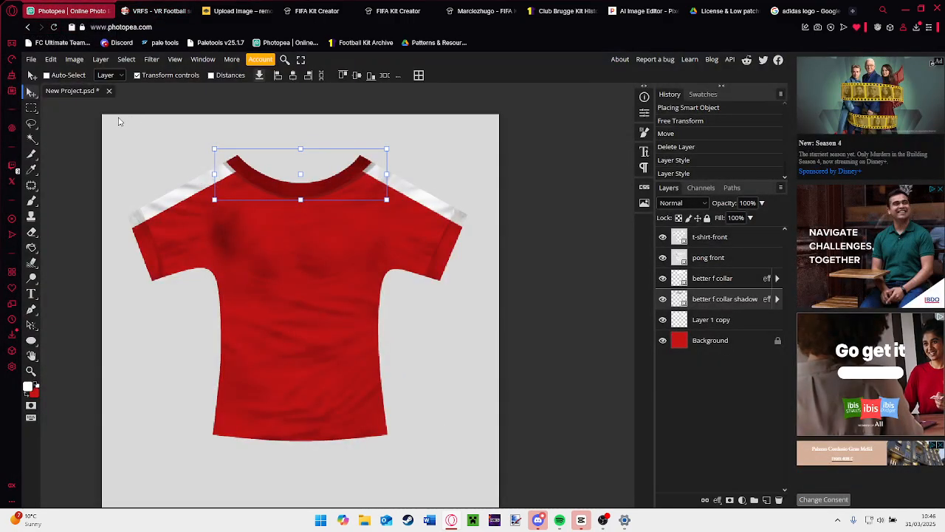
Place the roses texture file above the better f collar layer and scale it down over the shirt's lower front.
{"action": "left_click", "coordinate": [705, 277]}
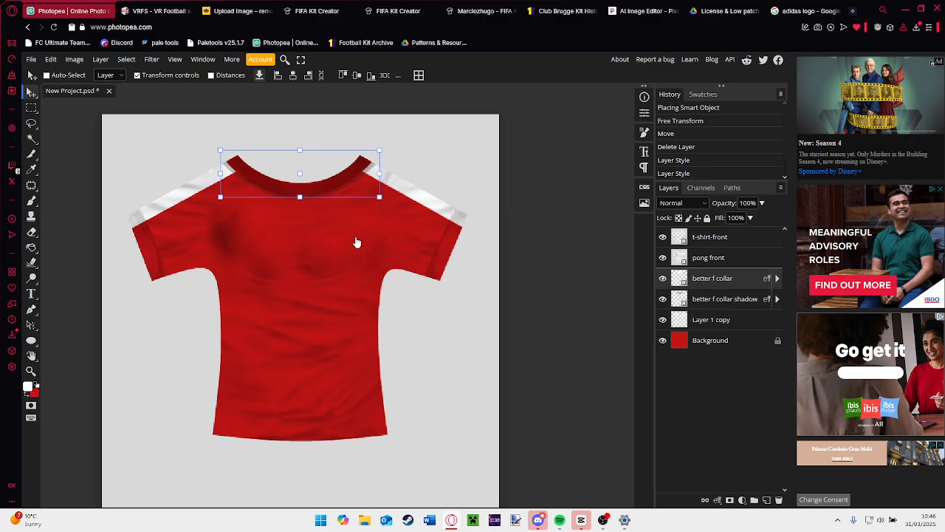
{"action": "left_click", "coordinate": [32, 60]}
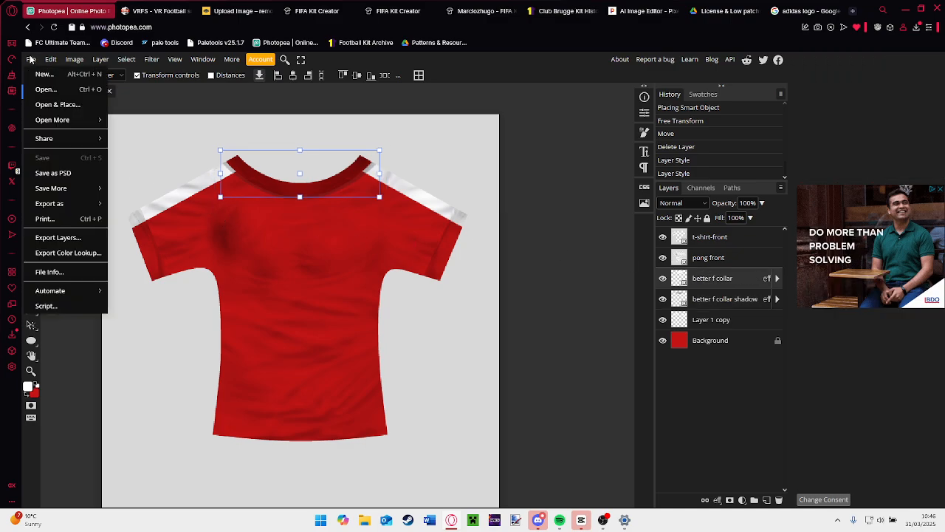
{"action": "left_click", "coordinate": [50, 106]}
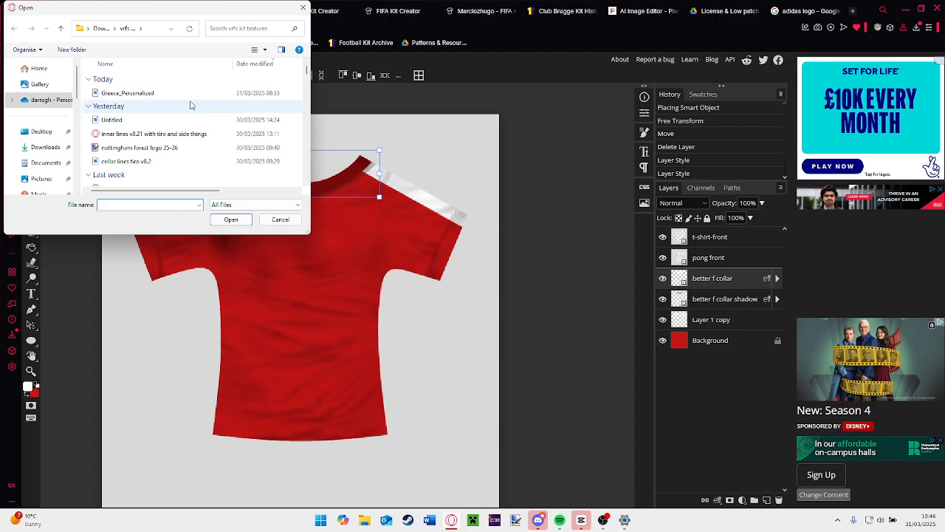
{"action": "scroll", "coordinate": [194, 102], "scroll_direction": "down", "scroll_amount": 5}
{"action": "scroll", "coordinate": [195, 105], "scroll_direction": "down", "scroll_amount": 1}
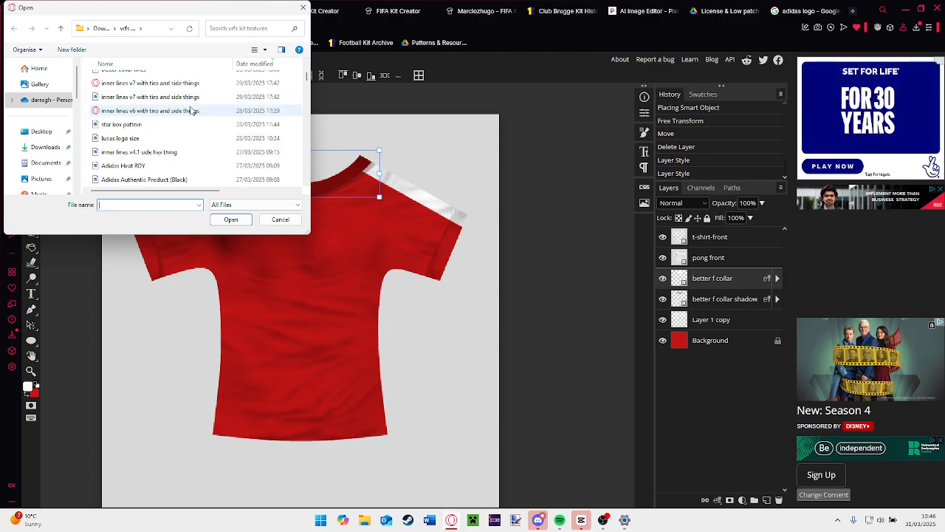
{"action": "scroll", "coordinate": [191, 111], "scroll_direction": "down", "scroll_amount": 1}
{"action": "scroll", "coordinate": [177, 144], "scroll_direction": "down", "scroll_amount": 1}
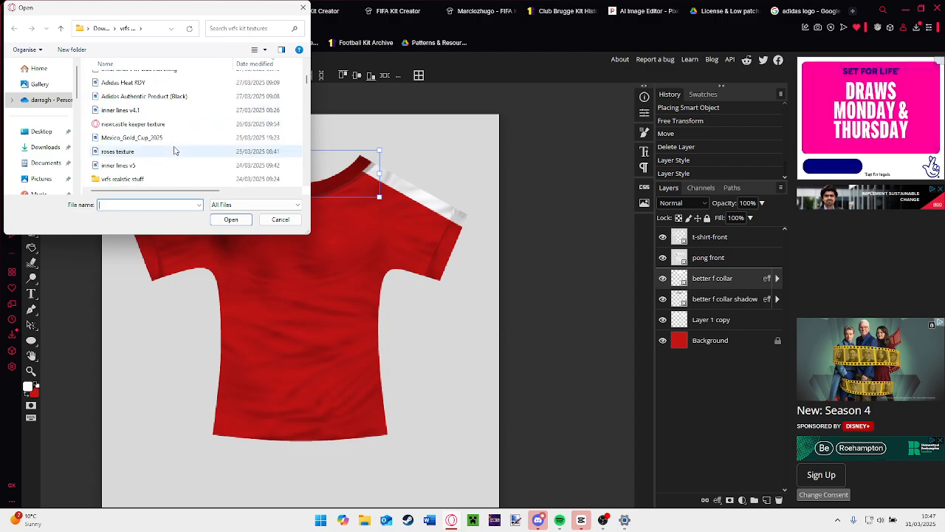
{"action": "scroll", "coordinate": [173, 152], "scroll_direction": "down", "scroll_amount": 2}
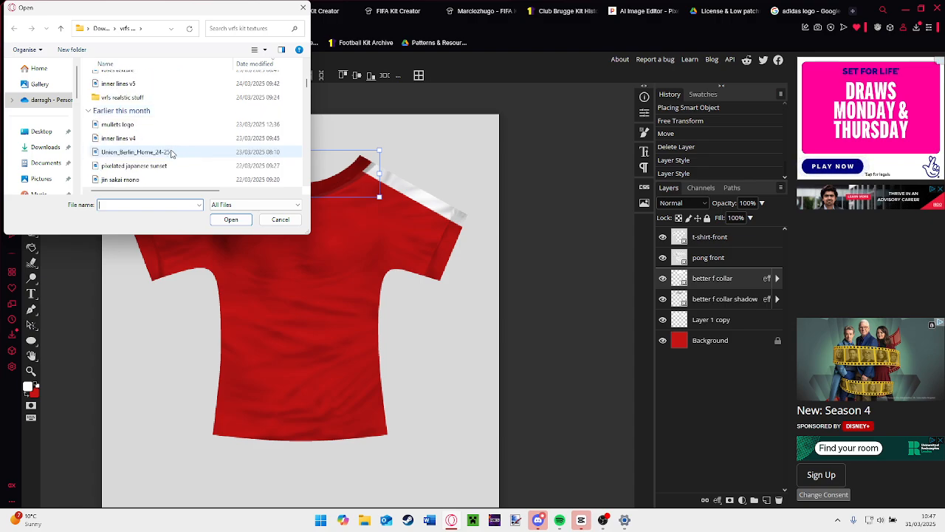
{"action": "scroll", "coordinate": [171, 133], "scroll_direction": "up", "scroll_amount": 3}
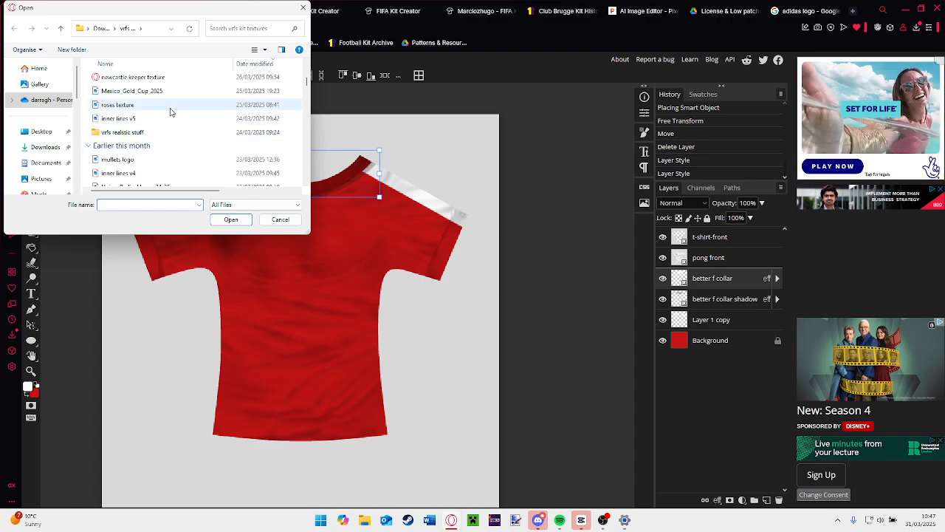
{"action": "key", "text": "Escape"}
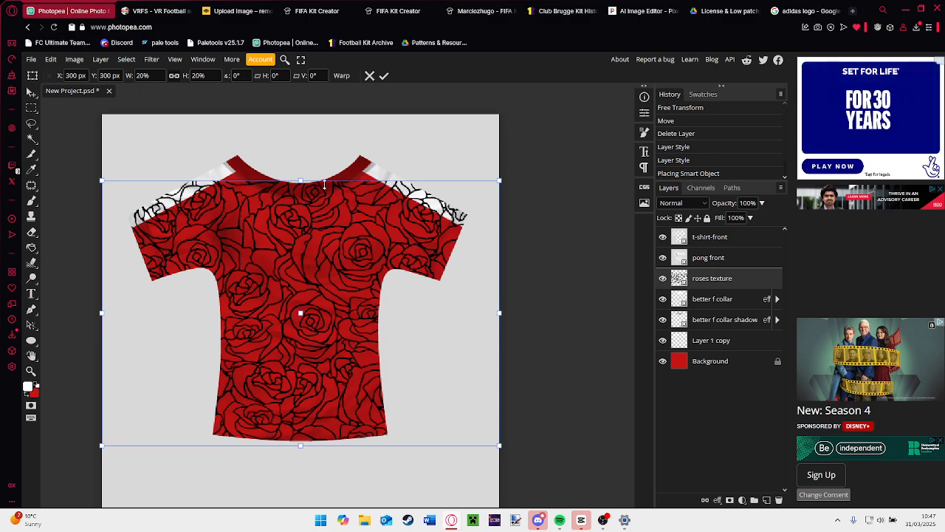
{"action": "left_click_drag", "start_coordinate": [322, 189], "coordinate": [319, 295]}
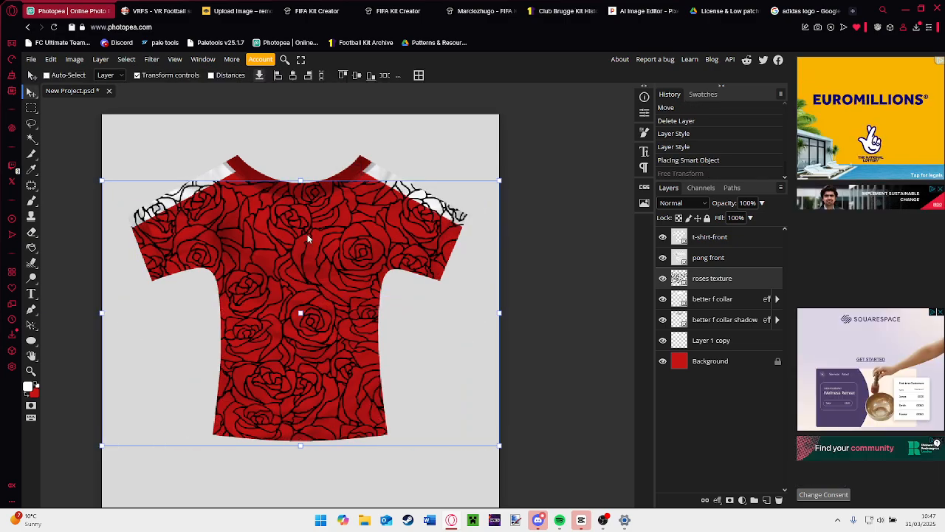
{"action": "left_click_drag", "start_coordinate": [317, 177], "coordinate": [313, 376]}
Apply a dark red color overlay (#910c0c) at 100% opacity to the roses texture layer.
{"action": "double_click", "coordinate": [754, 279]}
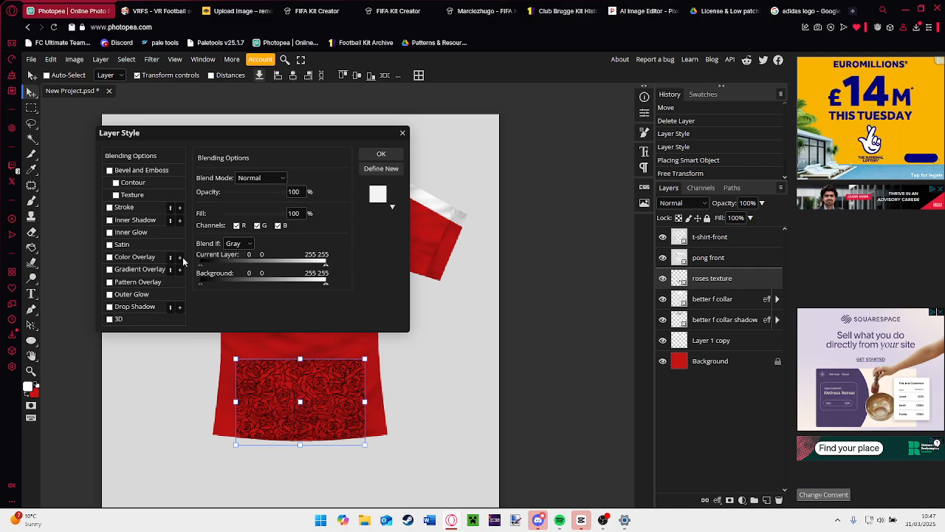
{"action": "left_click", "coordinate": [152, 257]}
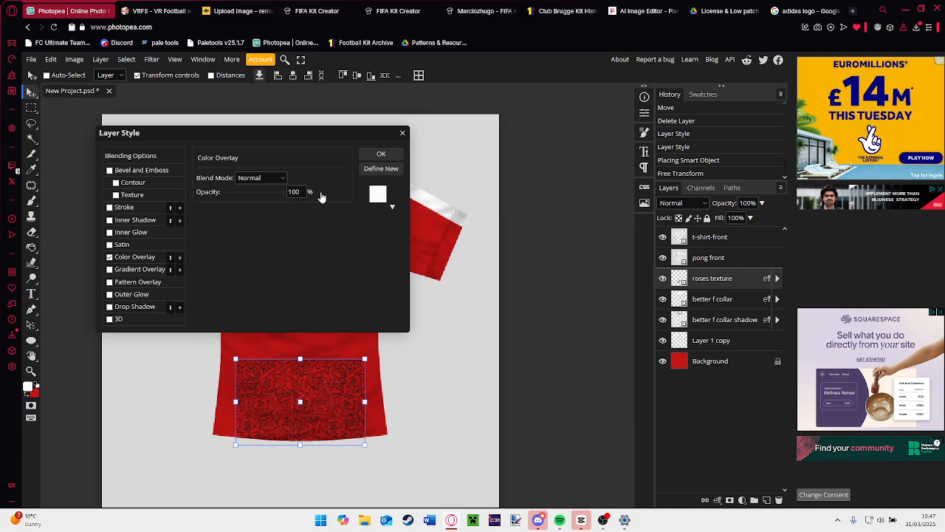
{"action": "left_click", "coordinate": [377, 194]}
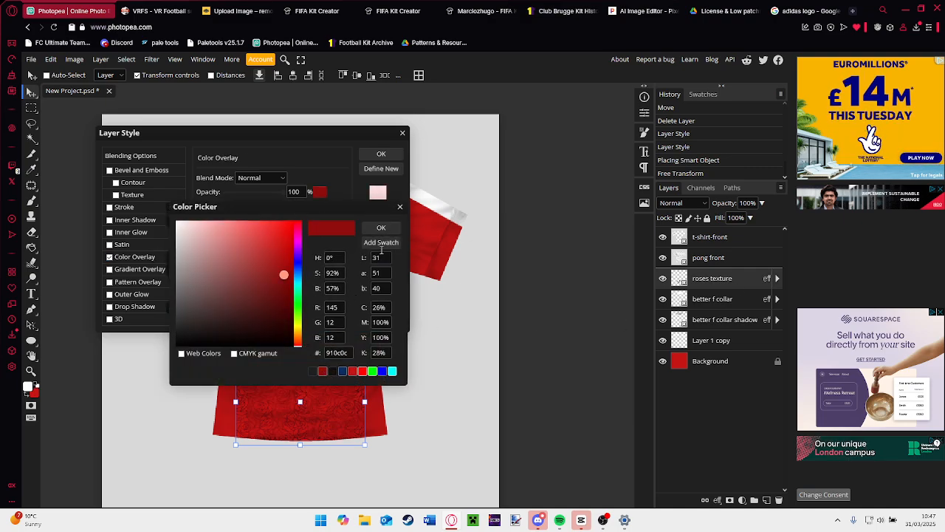
{"action": "left_click", "coordinate": [385, 230]}
{"action": "left_click", "coordinate": [385, 156]}
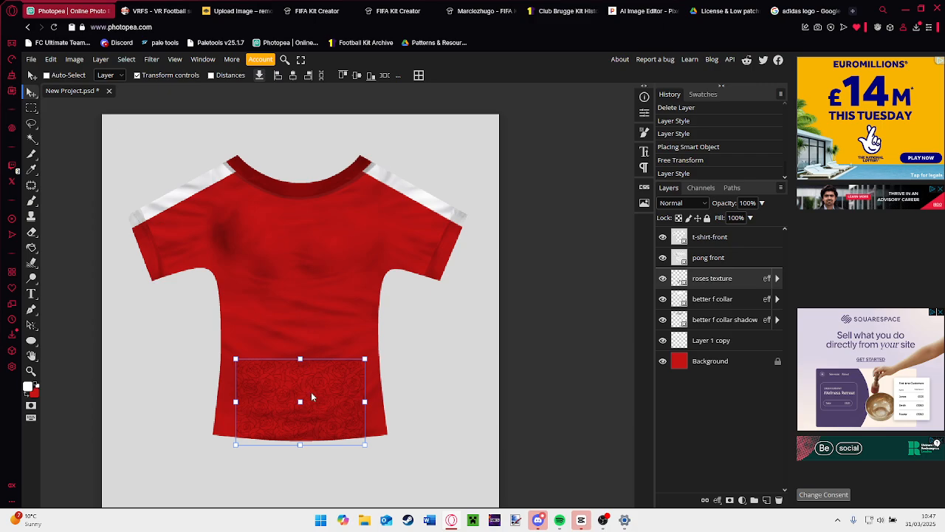
Duplicate the roses texture layer and position the copy edge to edge directly above the original on the shirt body.
{"action": "right_click", "coordinate": [711, 279]}
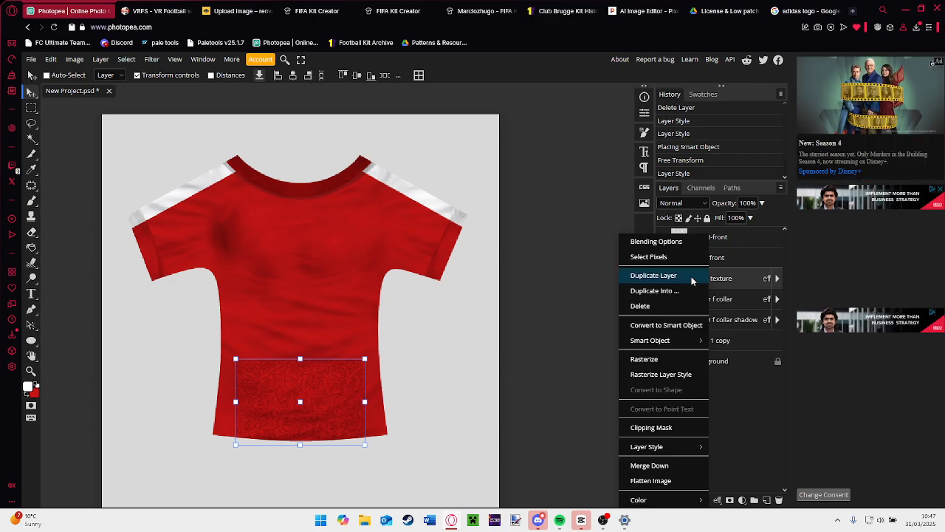
{"action": "left_click", "coordinate": [668, 333]}
{"action": "scroll", "coordinate": [312, 382], "scroll_direction": "up", "scroll_amount": 4}
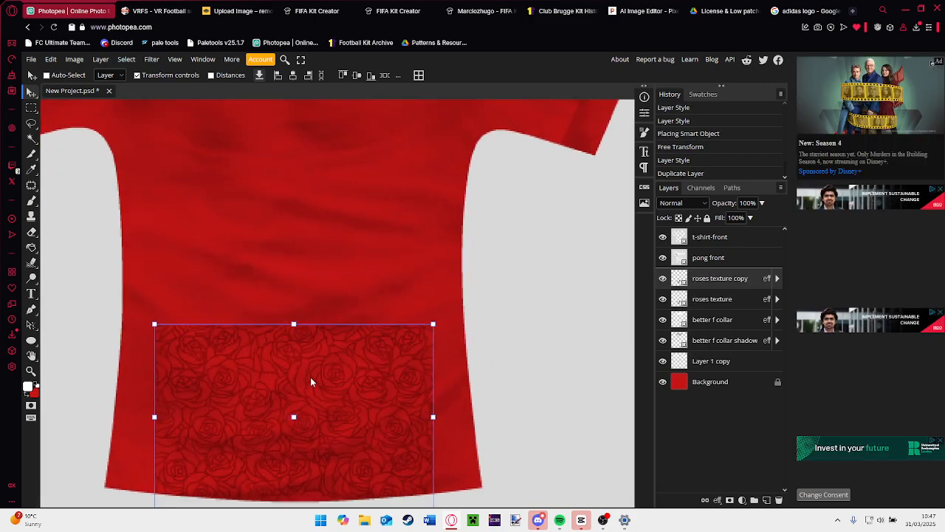
{"action": "left_click_drag", "start_coordinate": [307, 284], "coordinate": [310, 235]}
{"action": "left_click_drag", "start_coordinate": [308, 313], "coordinate": [347, 226]}
{"action": "scroll", "coordinate": [309, 274], "scroll_direction": "up", "scroll_amount": 10}
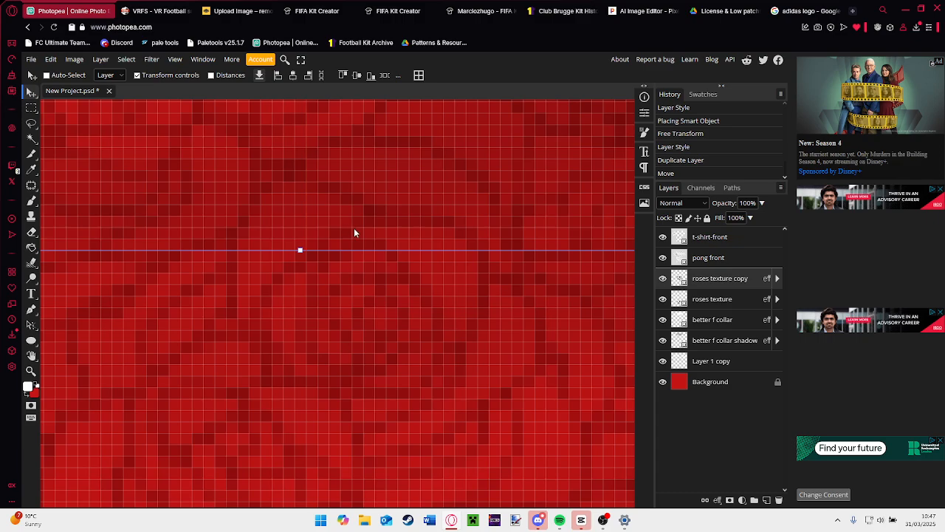
{"action": "scroll", "coordinate": [350, 236], "scroll_direction": "down", "scroll_amount": 8}
{"action": "scroll", "coordinate": [318, 260], "scroll_direction": "down", "scroll_amount": 2}
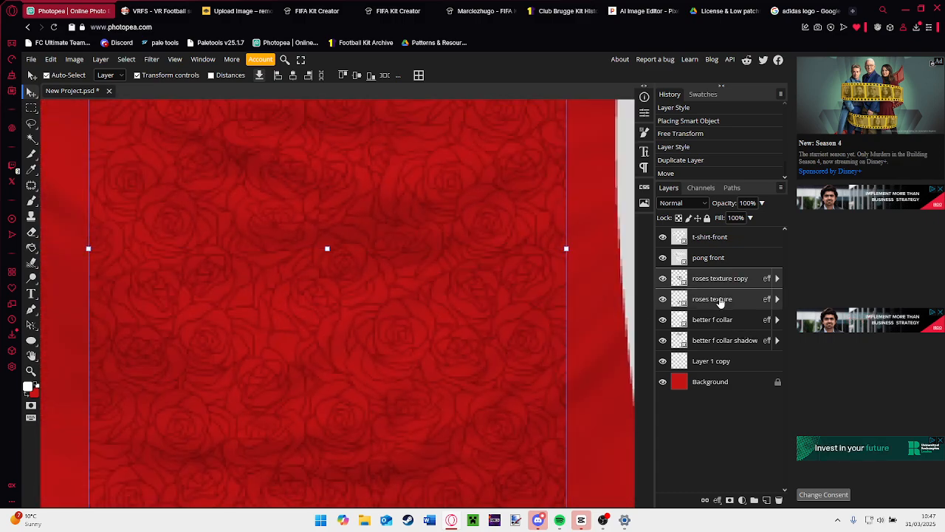
Merge the roses texture layer and its copy into one layer.
{"action": "right_click", "coordinate": [720, 300]}
{"action": "left_click", "coordinate": [654, 465]}
{"action": "scroll", "coordinate": [416, 404], "scroll_direction": "down", "scroll_amount": 3}
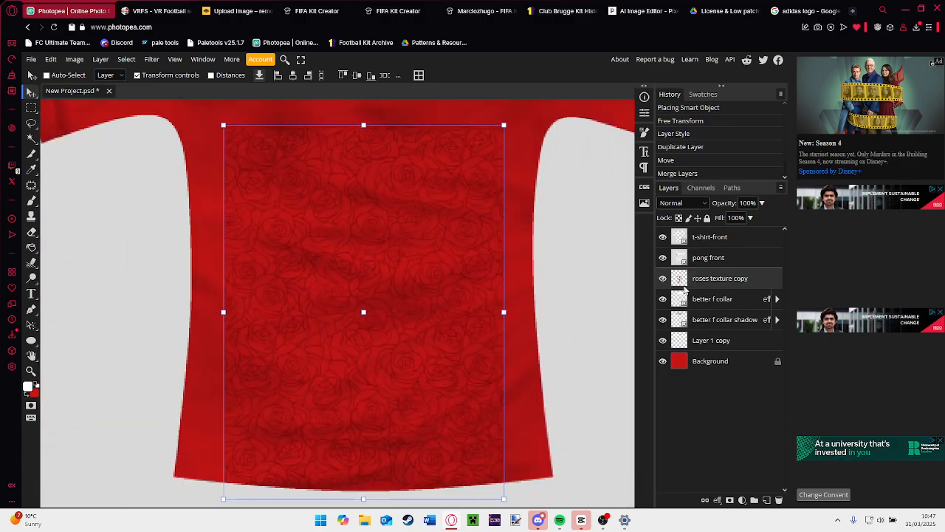
Duplicate the merged roses pattern and move the duplicate up against the original's upper edge on the chest.
{"action": "right_click", "coordinate": [720, 284]}
{"action": "left_click", "coordinate": [709, 279]}
{"action": "left_click_drag", "start_coordinate": [370, 288], "coordinate": [352, 124]}
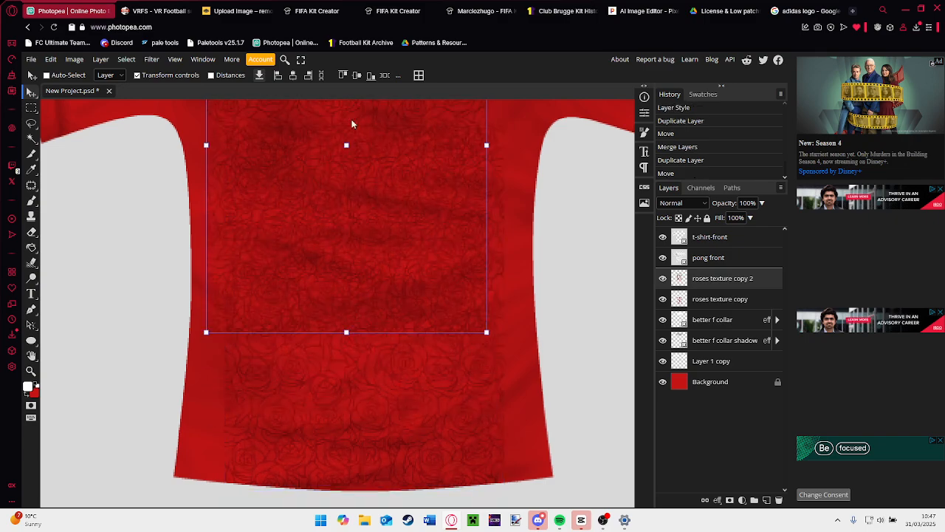
{"action": "left_click_drag", "start_coordinate": [439, 166], "coordinate": [435, 126]}
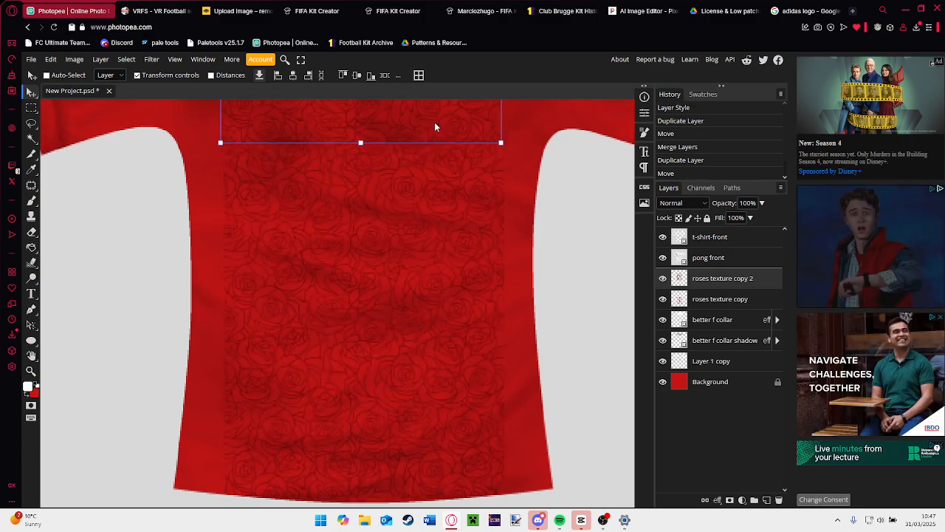
{"action": "scroll", "coordinate": [422, 141], "scroll_direction": "up", "scroll_amount": 3}
{"action": "scroll", "coordinate": [365, 131], "scroll_direction": "up", "scroll_amount": 3}
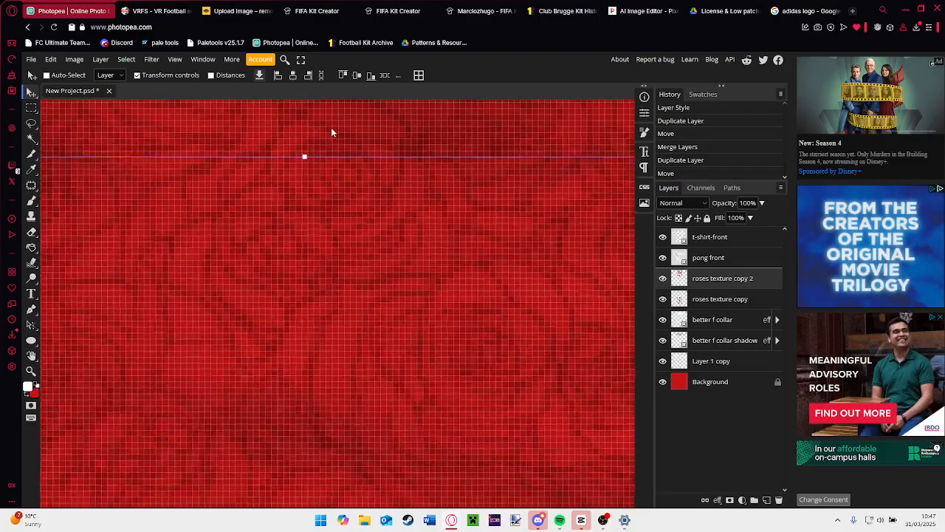
{"action": "left_click_drag", "start_coordinate": [330, 133], "coordinate": [336, 104]}
Delete the roses texture copy 2 layer and align roses texture copy 3 with the upper edge of the pattern below.
{"action": "left_click", "coordinate": [765, 302]}
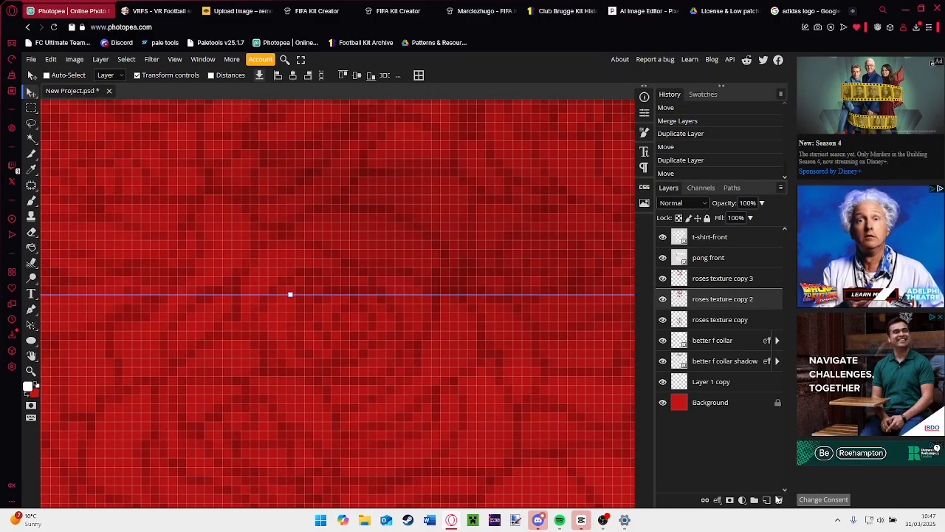
{"action": "key", "text": "Delete"}
{"action": "left_click_drag", "start_coordinate": [461, 116], "coordinate": [452, 242]}
{"action": "scroll", "coordinate": [452, 241], "scroll_direction": "down", "scroll_amount": 10}
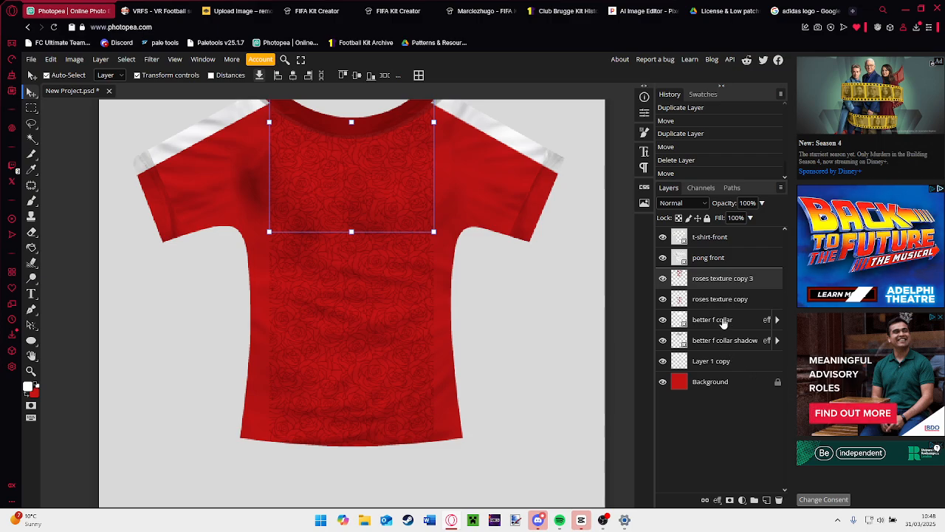
Merge the two roses pattern layers and shift the merged strip slightly down the shirt.
{"action": "right_click", "coordinate": [722, 303]}
{"action": "left_click", "coordinate": [664, 470]}
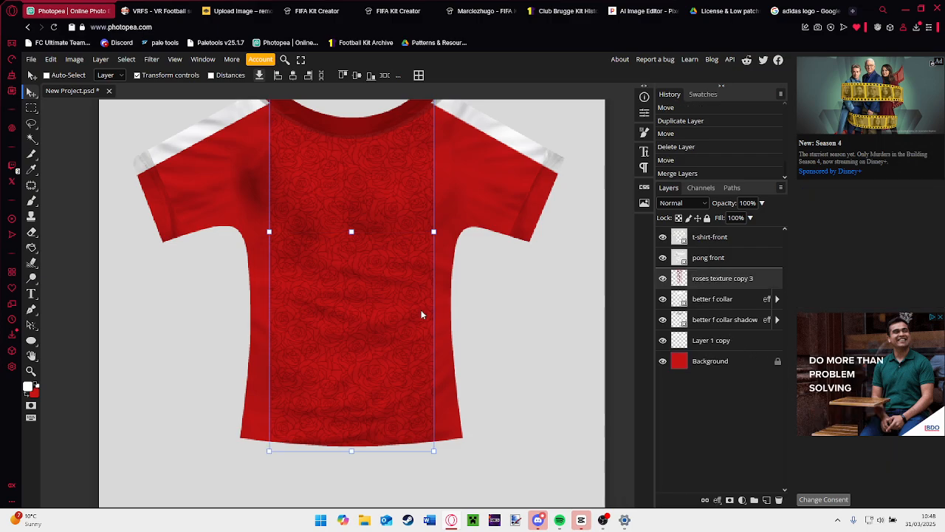
{"action": "left_click_drag", "start_coordinate": [404, 335], "coordinate": [403, 352]}
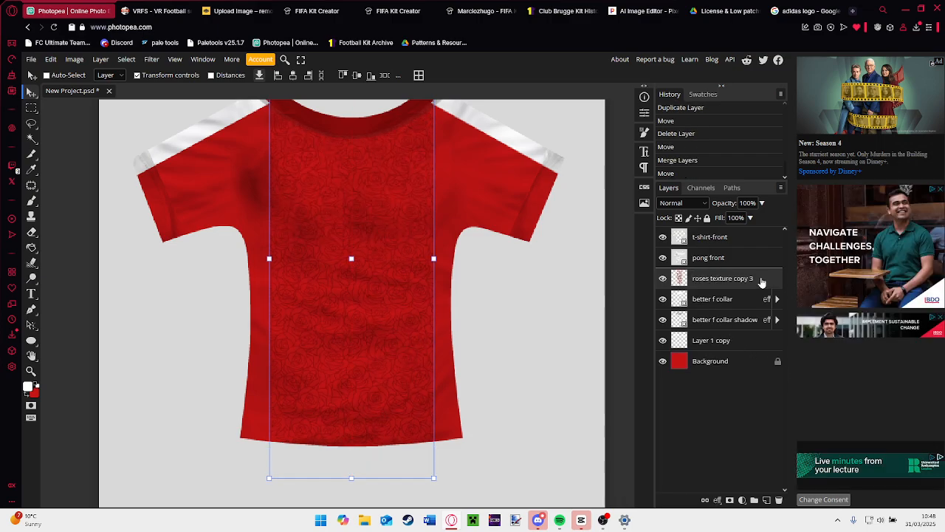
Duplicate the roses pattern strip and align the copy edge to edge along the original's right side.
{"action": "right_click", "coordinate": [737, 281]}
{"action": "left_click", "coordinate": [698, 276]}
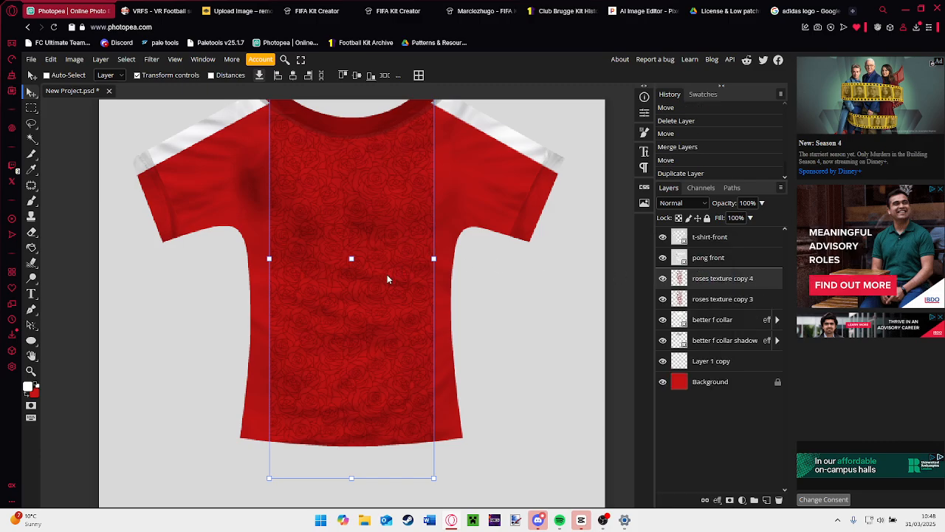
{"action": "left_click_drag", "start_coordinate": [388, 276], "coordinate": [553, 281]}
{"action": "scroll", "coordinate": [432, 188], "scroll_direction": "up", "scroll_amount": 10}
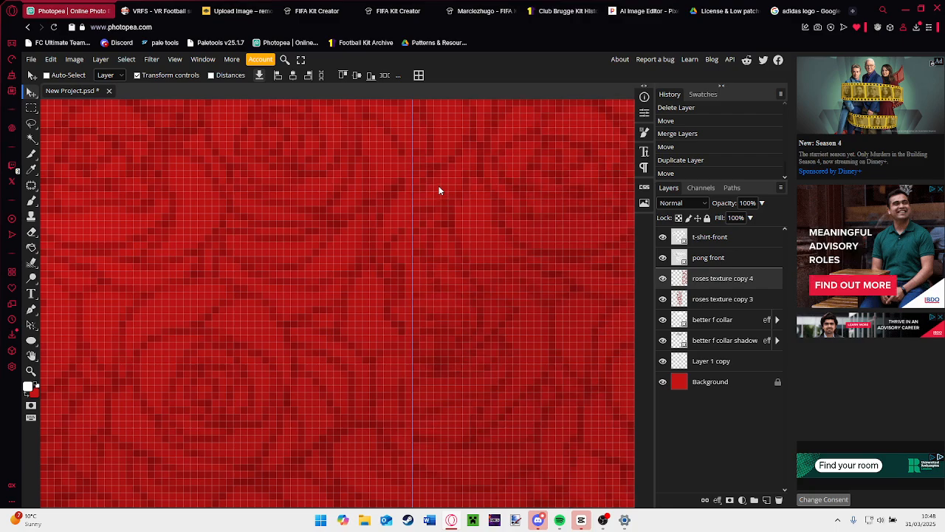
{"action": "left_click_drag", "start_coordinate": [436, 183], "coordinate": [433, 183]}
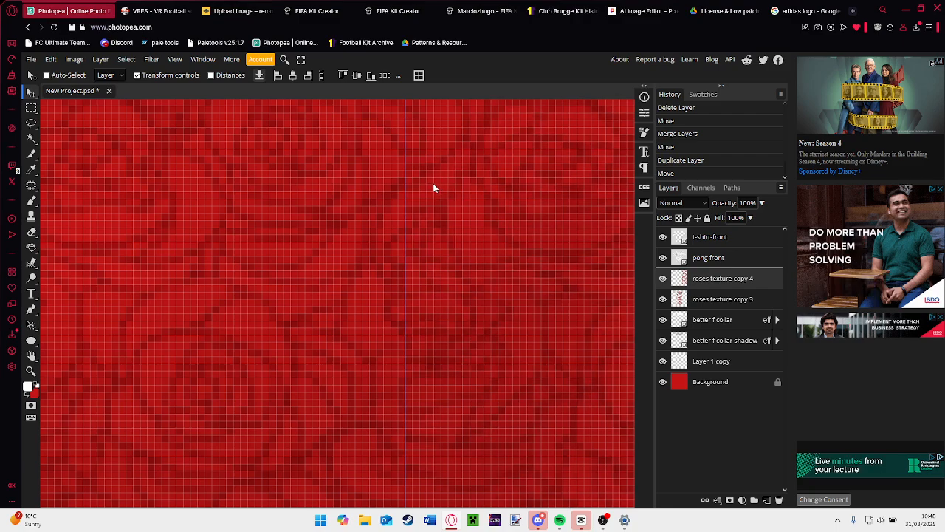
{"action": "scroll", "coordinate": [433, 183], "scroll_direction": "down", "scroll_amount": 10}
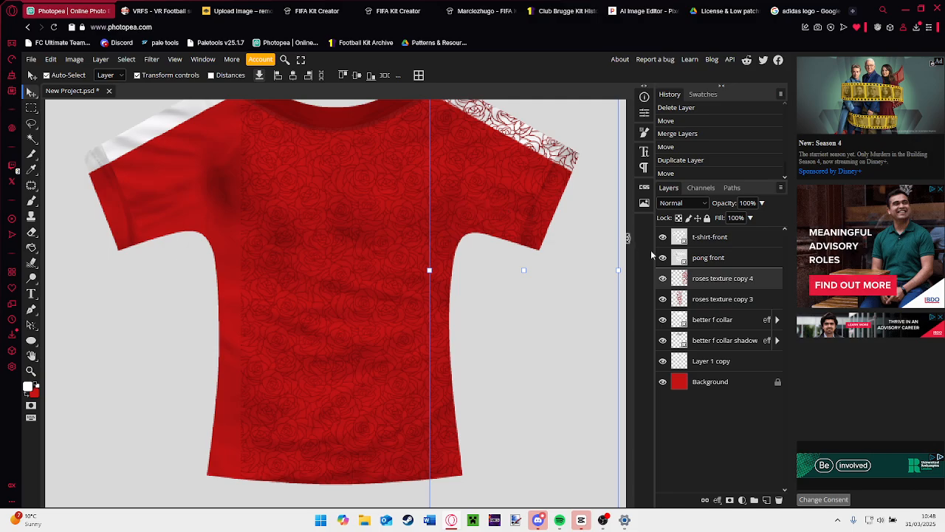
Merge the two adjacent roses strips and move the merged layer below Layer 1 copy, just above Background.
{"action": "left_click", "coordinate": [699, 299], "text": "ctrl"}
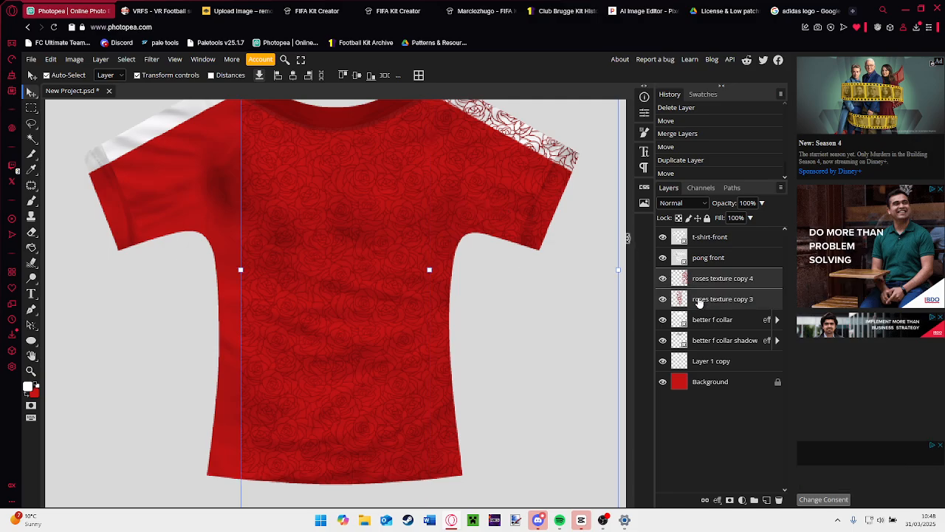
{"action": "right_click", "coordinate": [697, 299]}
{"action": "left_click", "coordinate": [639, 465]}
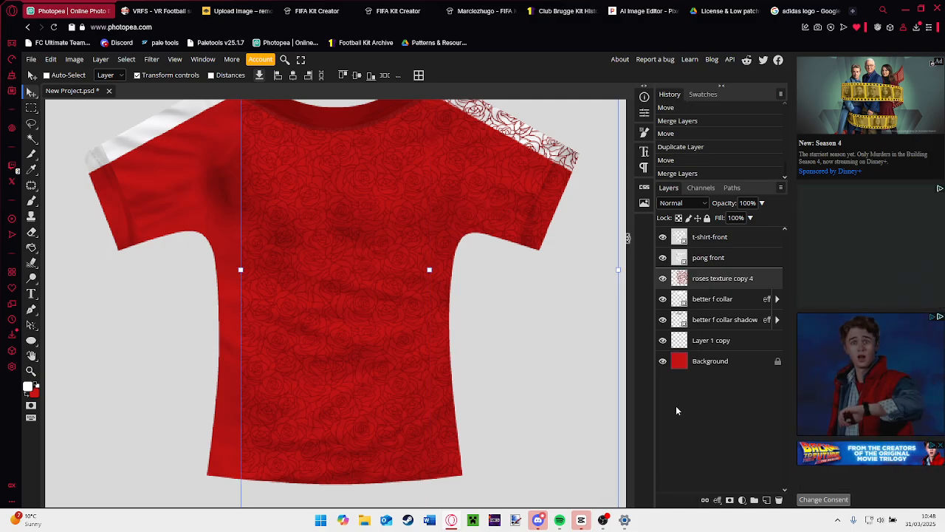
{"action": "left_click_drag", "start_coordinate": [713, 278], "coordinate": [731, 341]}
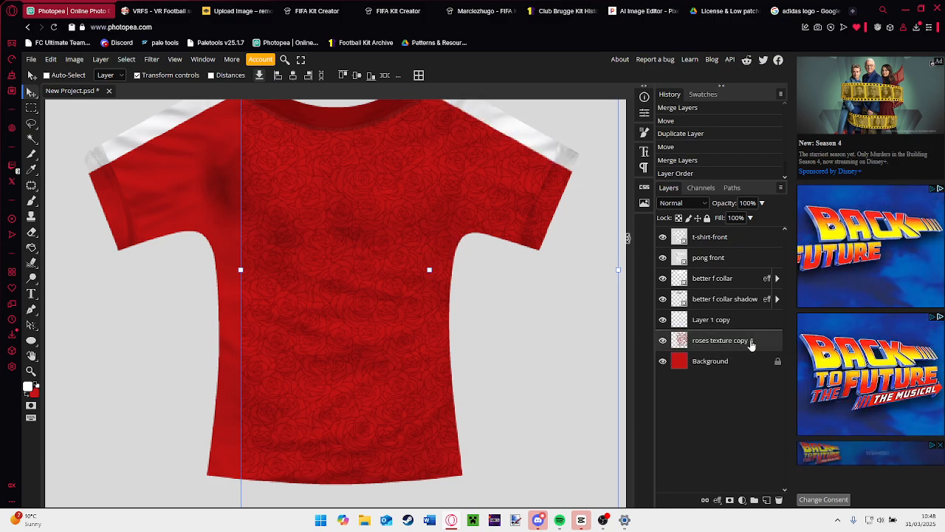
Duplicate the merged roses pattern layer and move the copy left to cover the shirt's uncovered sleeve and side.
{"action": "right_click", "coordinate": [753, 338]}
{"action": "left_click", "coordinate": [736, 113]}
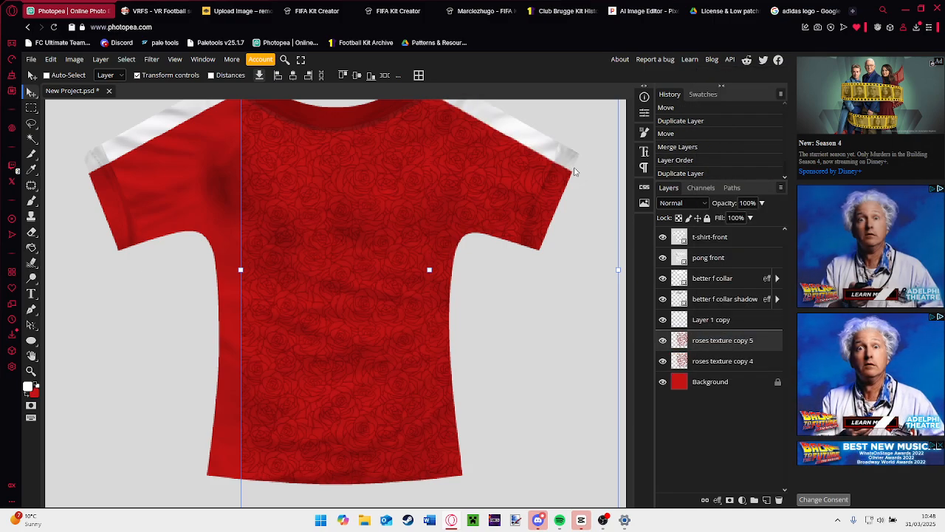
{"action": "left_click_drag", "start_coordinate": [385, 171], "coordinate": [201, 185]}
{"action": "scroll", "coordinate": [222, 170], "scroll_direction": "up", "scroll_amount": 5}
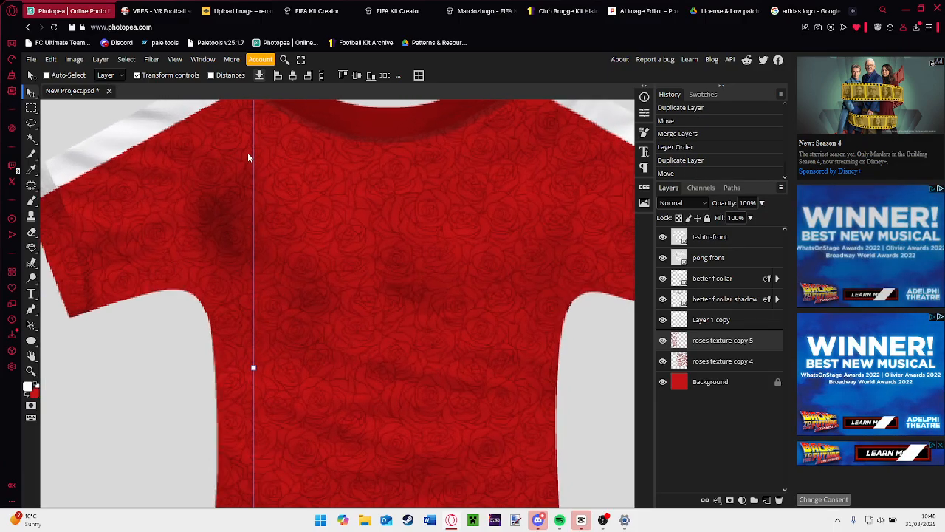
{"action": "scroll", "coordinate": [247, 160], "scroll_direction": "up", "scroll_amount": 3}
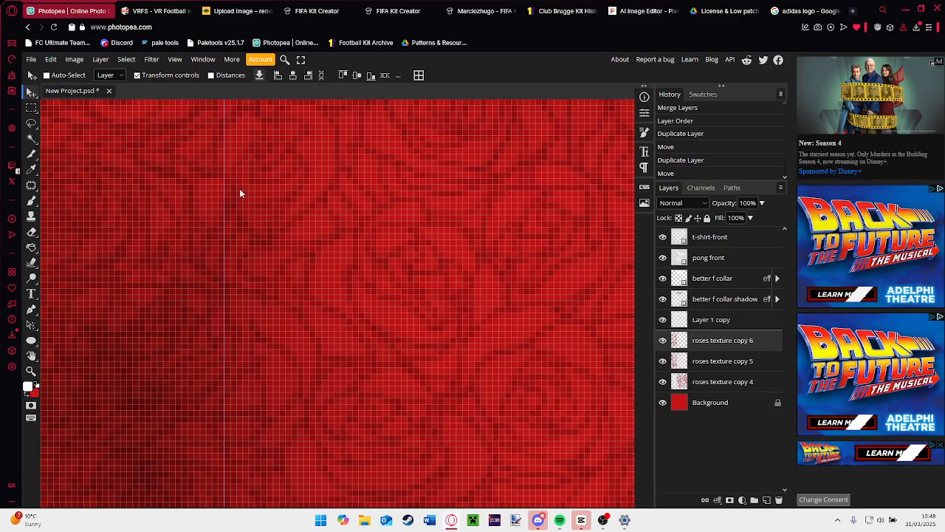
Delete the extra roses texture copy 6 layer and align roses texture copy 5 edge to edge with the neighbouring strip.
{"action": "left_click", "coordinate": [779, 500]}
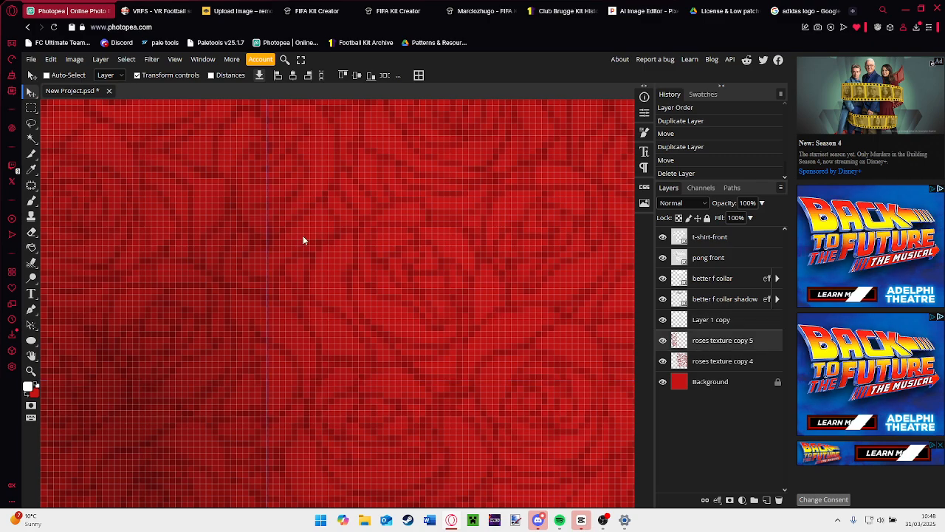
{"action": "mouse_move", "coordinate": [212, 230]}
{"action": "left_mouse_down"}
{"action": "mouse_move", "coordinate": [185, 233]}
{"action": "mouse_move", "coordinate": [201, 232]}
{"action": "left_mouse_up"}
{"action": "scroll", "coordinate": [215, 220], "scroll_direction": "down", "scroll_amount": 4}
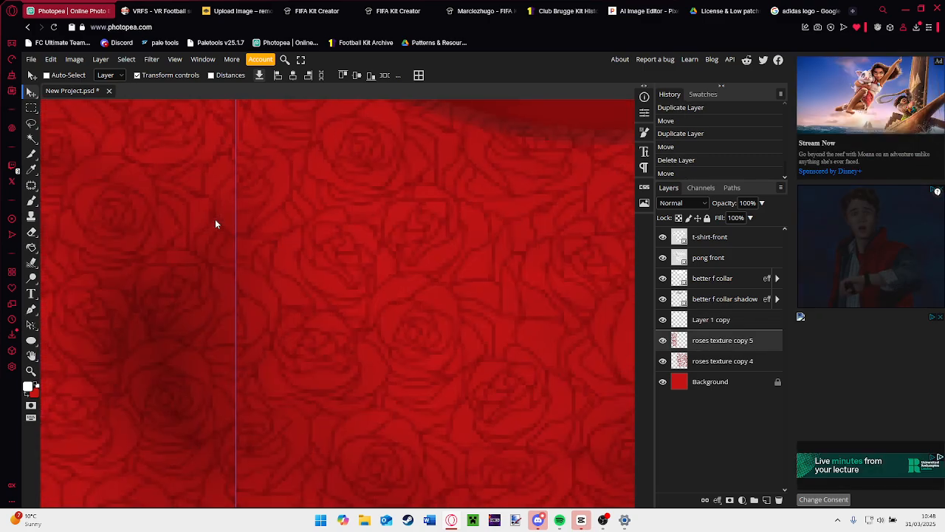
{"action": "scroll", "coordinate": [166, 209], "scroll_direction": "down", "scroll_amount": 2}
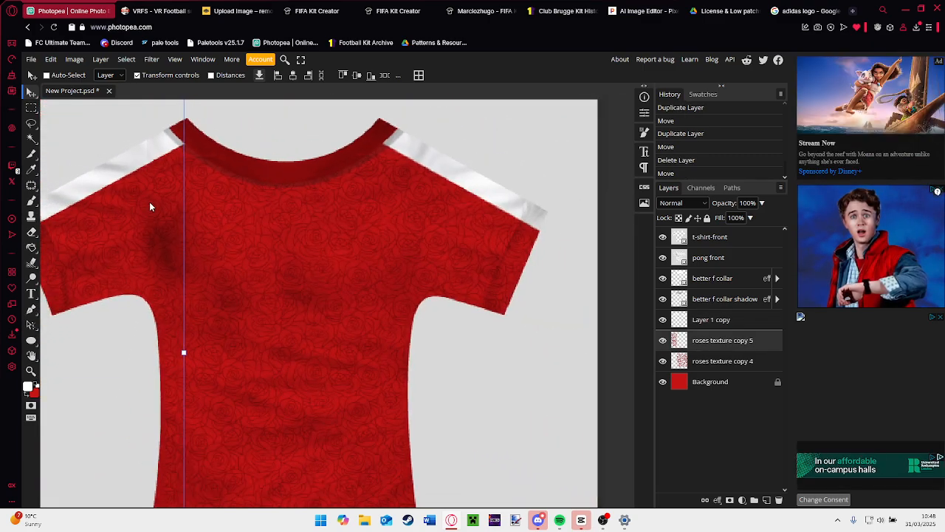
Merge roses texture copy 5 and roses texture copy 4 into a single pattern layer.
{"action": "left_click", "coordinate": [735, 362], "text": "shift"}
{"action": "right_click", "coordinate": [736, 362]}
{"action": "left_click", "coordinate": [733, 319]}
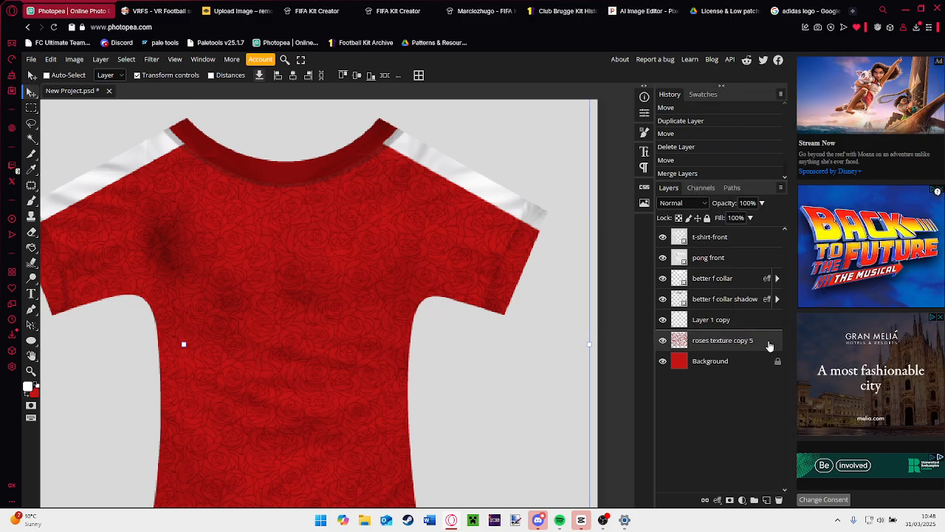
Add a Color Overlay to the merged roses layer in bright red d62121.
{"action": "double_click", "coordinate": [738, 341]}
{"action": "left_click", "coordinate": [151, 256]}
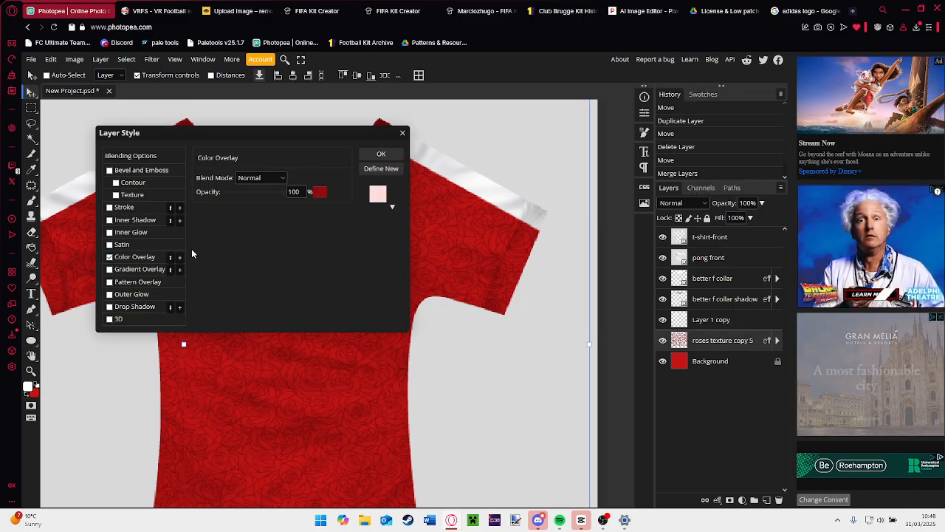
{"action": "left_click", "coordinate": [319, 192]}
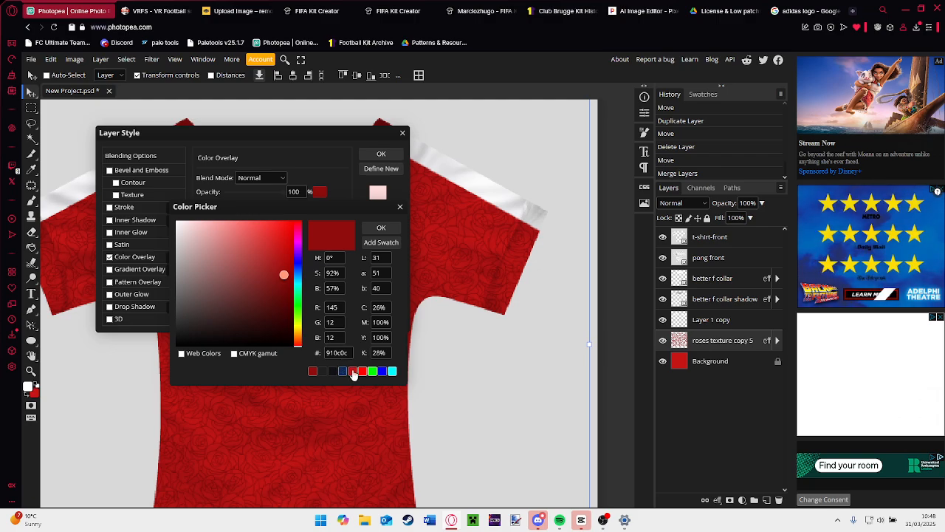
{"action": "left_click", "coordinate": [270, 243]}
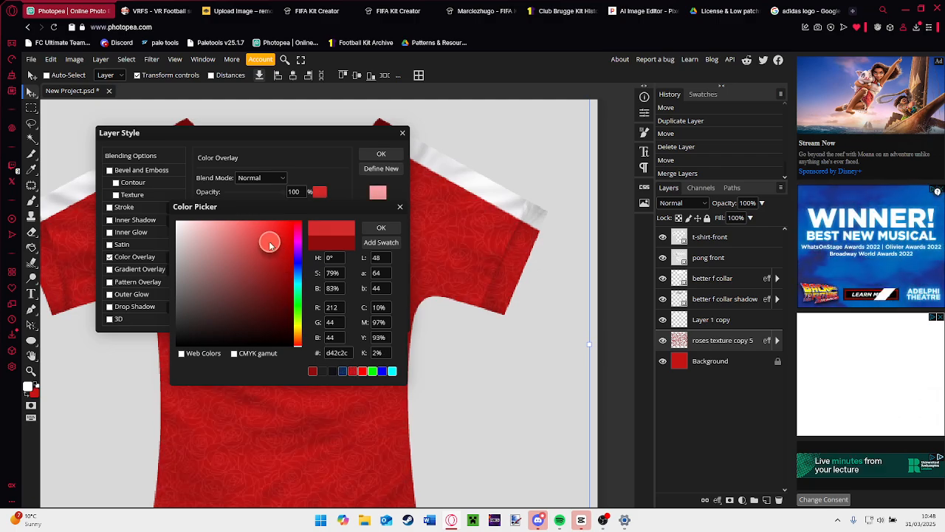
{"action": "left_click_drag", "start_coordinate": [271, 244], "coordinate": [277, 243]}
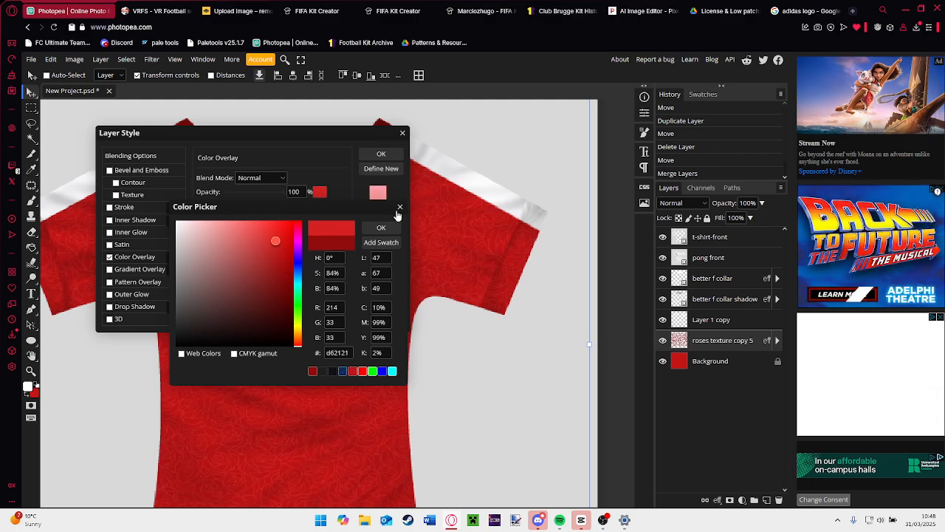
{"action": "left_click", "coordinate": [381, 229]}
{"action": "left_click", "coordinate": [378, 154]}
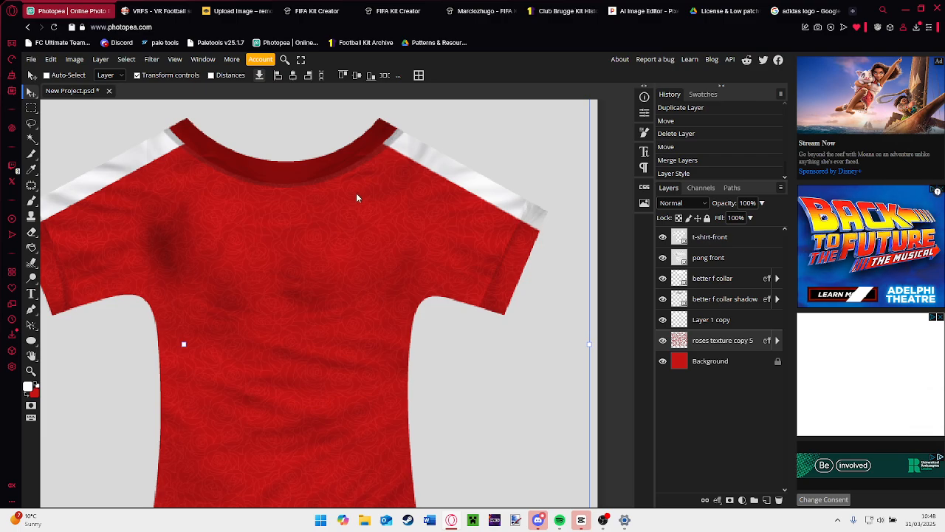
{"action": "scroll", "coordinate": [320, 168], "scroll_direction": "down", "scroll_amount": 3}
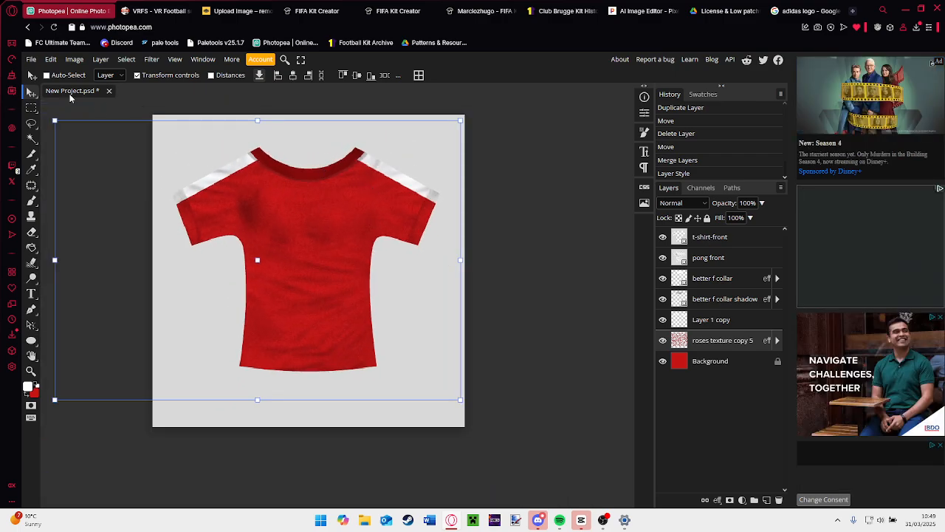
Search the kit textures for "tiro" and place new best tiro better and tiro side part above the better f collar layer.
{"action": "left_click", "coordinate": [712, 279]}
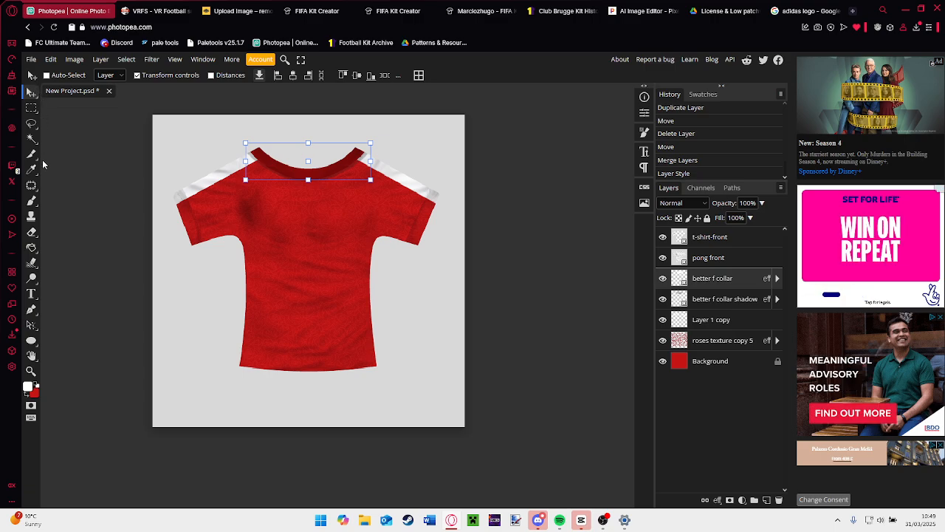
{"action": "left_click", "coordinate": [31, 59]}
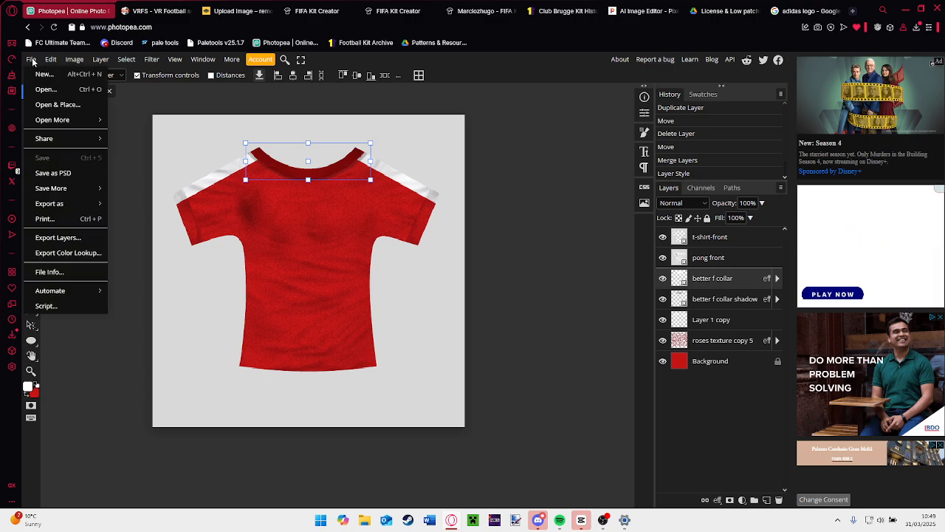
{"action": "left_click", "coordinate": [61, 104]}
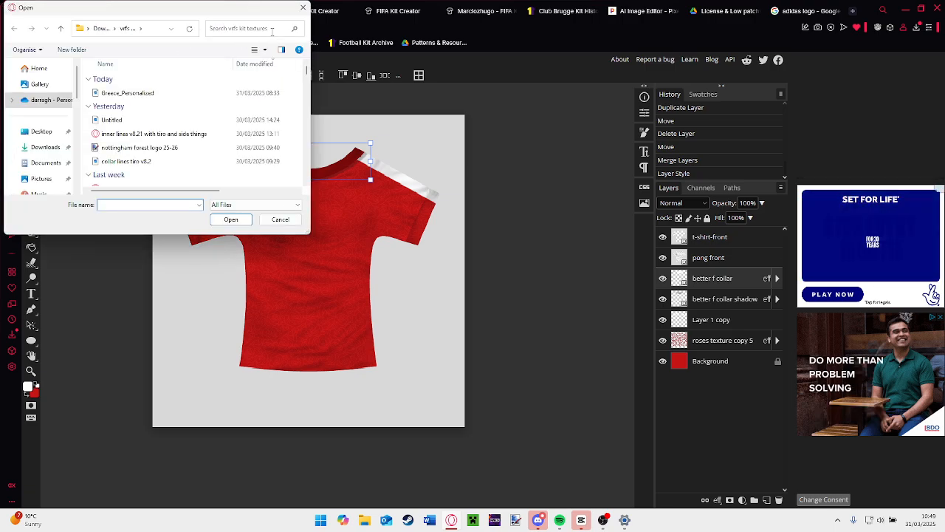
{"action": "left_click", "coordinate": [274, 28]}
{"action": "type", "text": "tiro"}
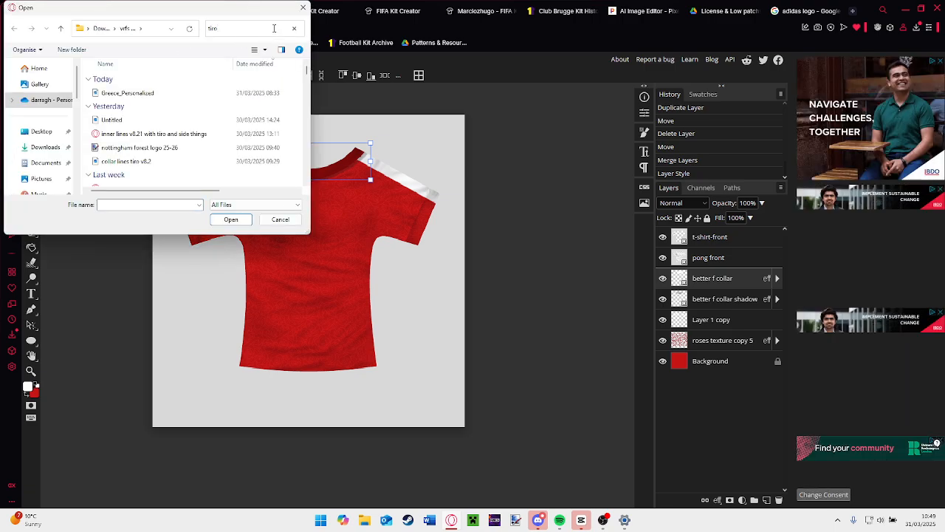
{"action": "scroll", "coordinate": [195, 118], "scroll_direction": "down", "scroll_amount": 2}
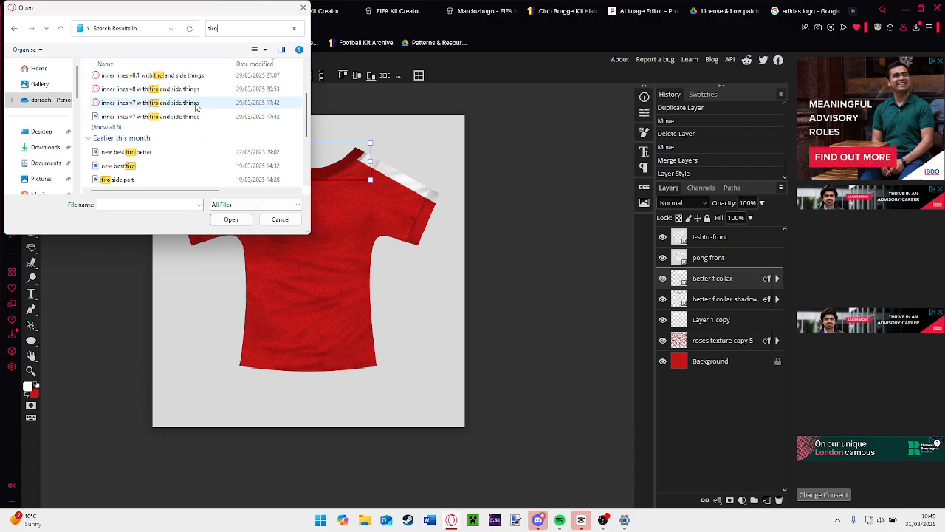
{"action": "scroll", "coordinate": [196, 108], "scroll_direction": "up", "scroll_amount": 1}
{"action": "scroll", "coordinate": [198, 111], "scroll_direction": "down", "scroll_amount": 3}
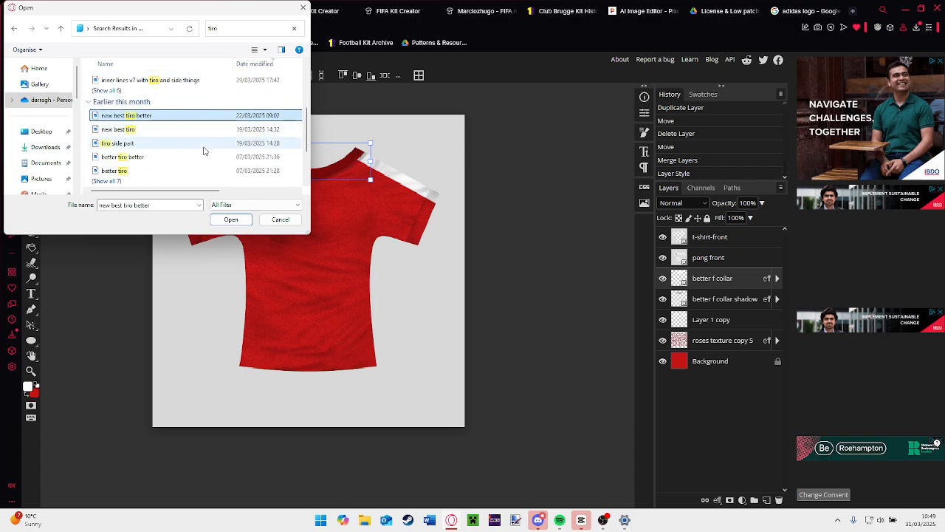
{"action": "left_click", "coordinate": [231, 219]}
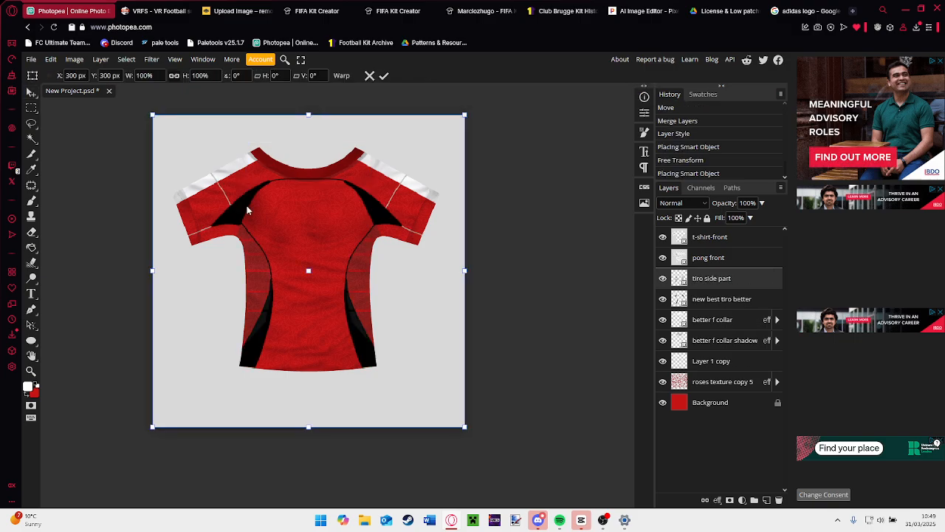
Add a Color Overlay to the tiro side part layer in dark red 910c0c.
{"action": "double_click", "coordinate": [767, 286]}
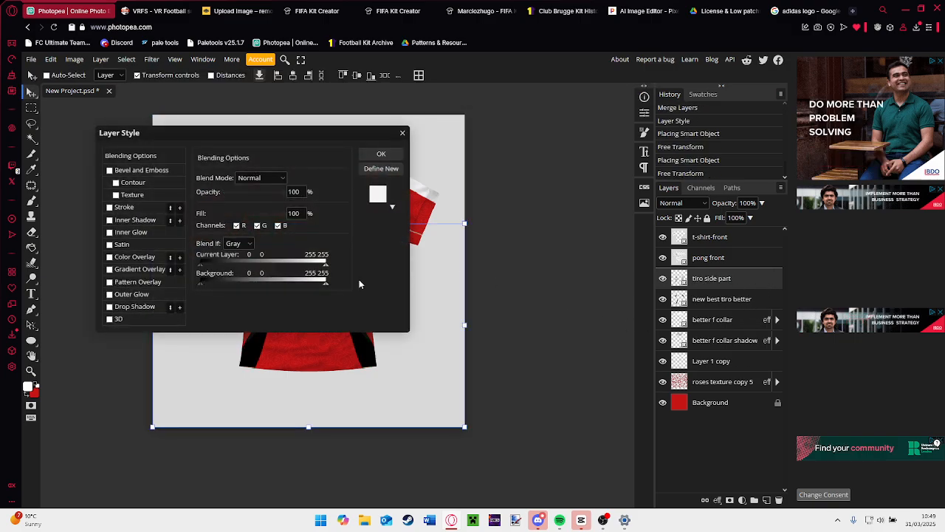
{"action": "left_click", "coordinate": [144, 257]}
{"action": "left_click", "coordinate": [318, 192]}
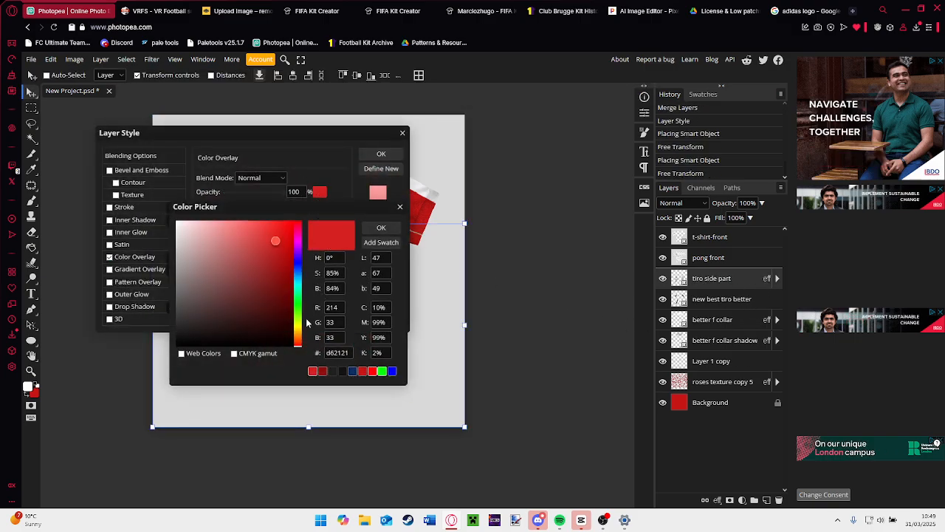
{"action": "left_click", "coordinate": [381, 227]}
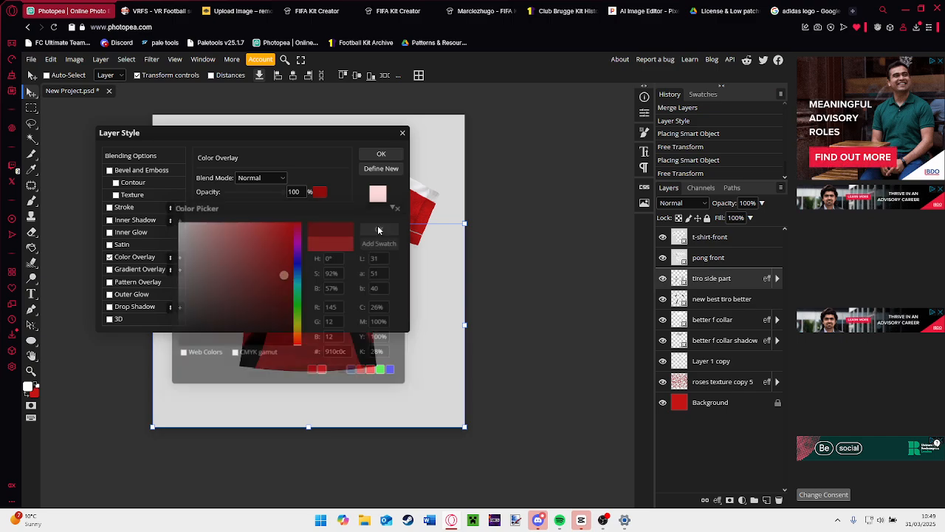
{"action": "left_click", "coordinate": [392, 154]}
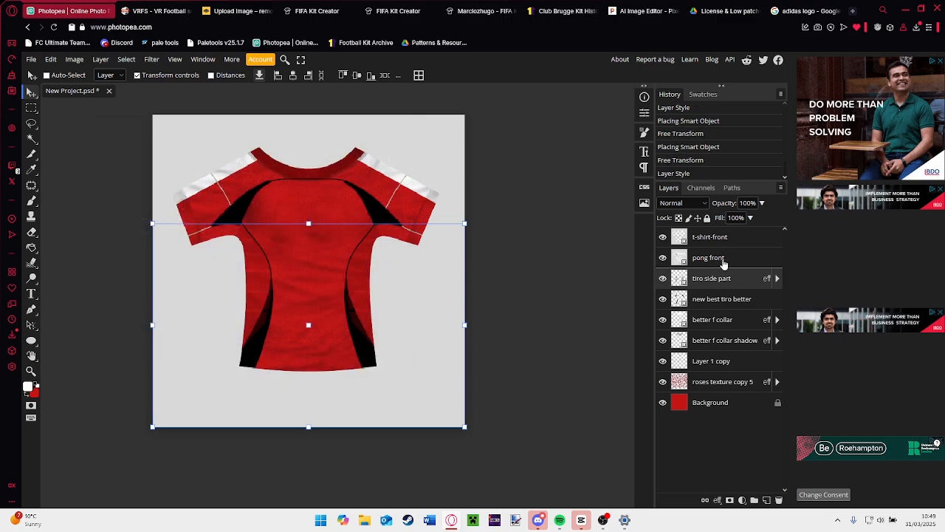
Add a Color Overlay to the new best tiro better layer in the same dark red.
{"action": "left_click", "coordinate": [757, 301]}
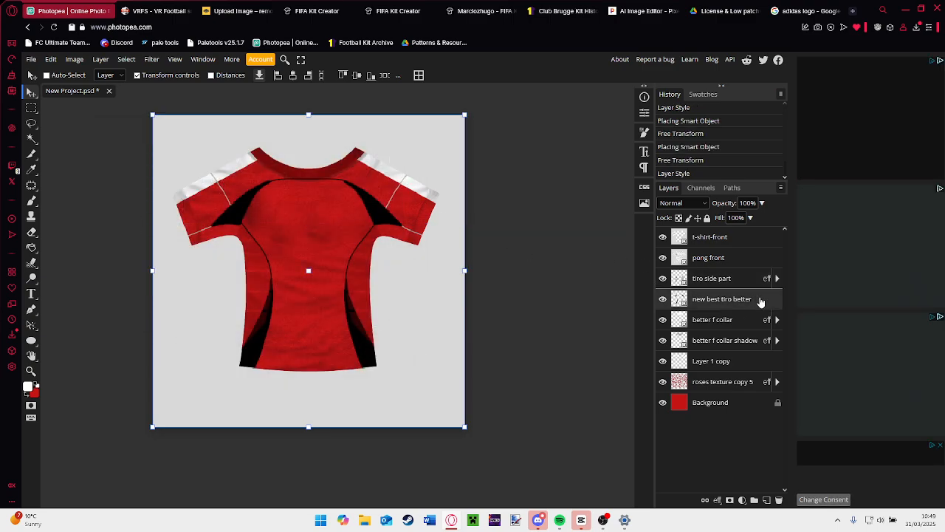
{"action": "double_click", "coordinate": [761, 302]}
{"action": "left_click", "coordinate": [135, 257]}
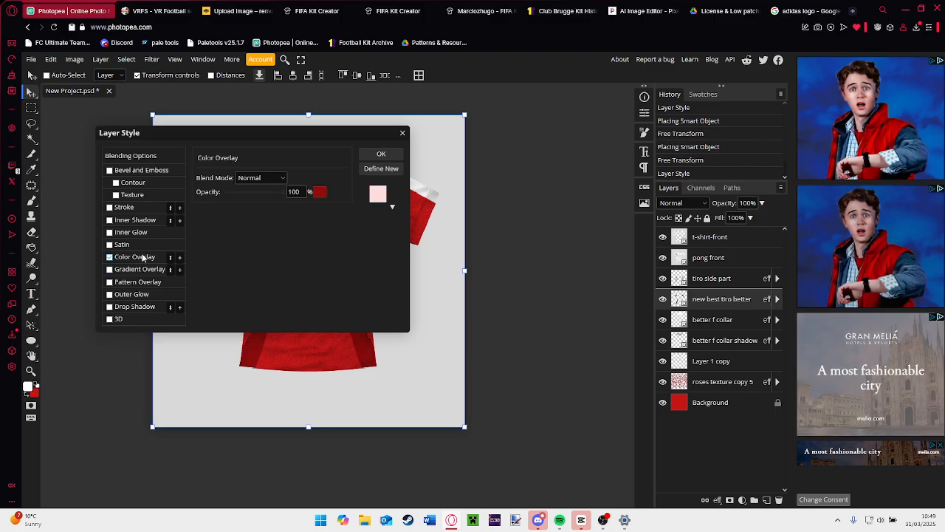
Try a 1 px outside stroke in light grey d2d2d2 on the new best tiro better layer.
{"action": "left_click", "coordinate": [147, 209]}
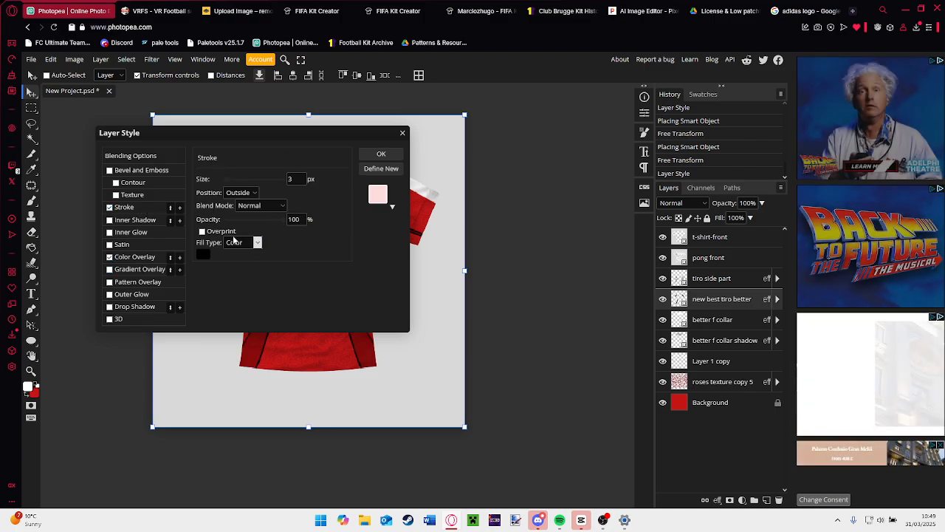
{"action": "left_click", "coordinate": [204, 254]}
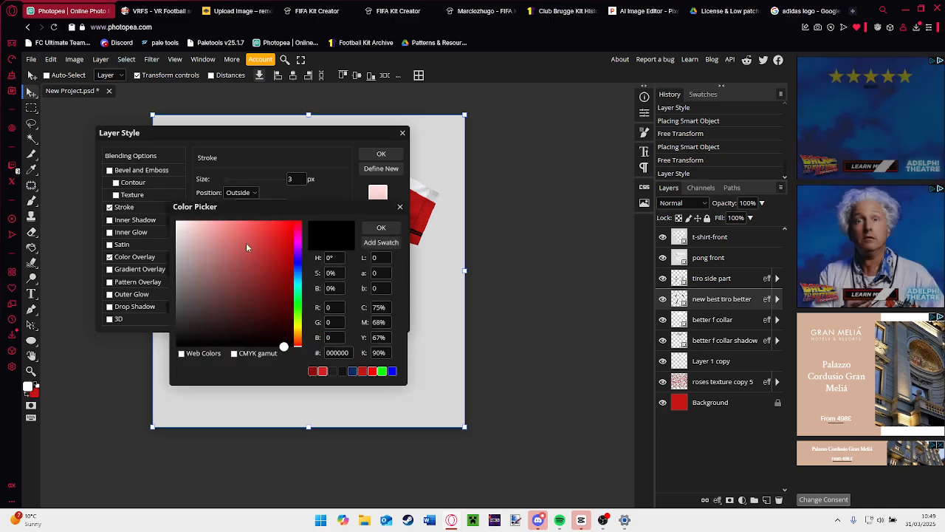
{"action": "left_click_drag", "start_coordinate": [176, 243], "coordinate": [148, 244]}
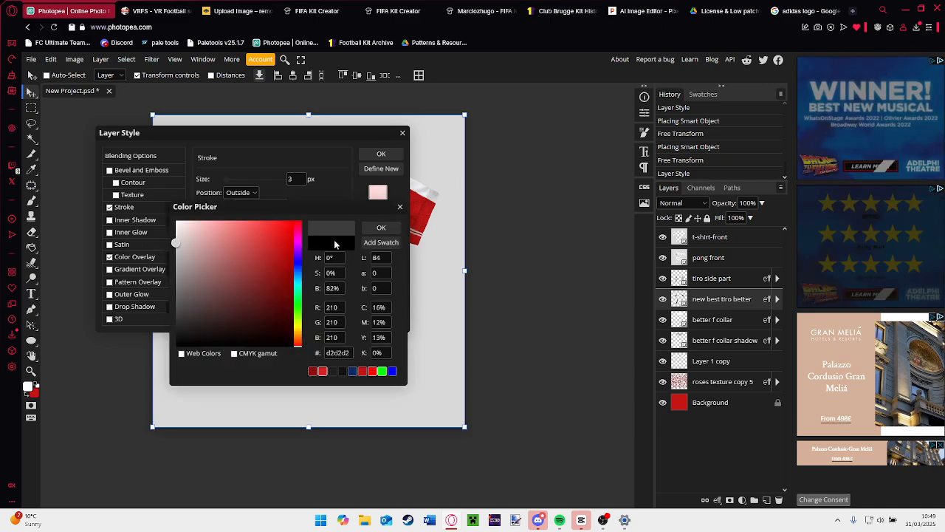
{"action": "left_click", "coordinate": [381, 227]}
{"action": "left_click", "coordinate": [299, 179]}
{"action": "type", "text": "1"}
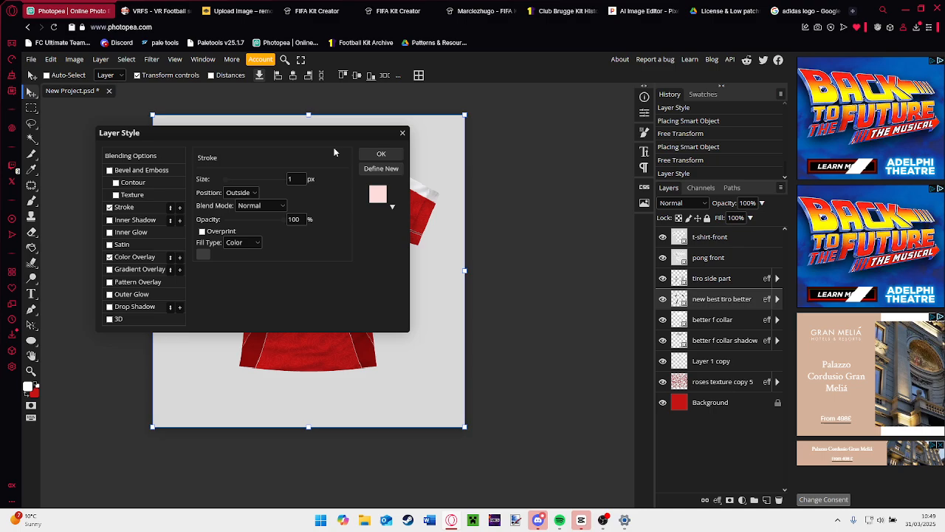
{"action": "left_click_drag", "start_coordinate": [339, 133], "coordinate": [559, 260]}
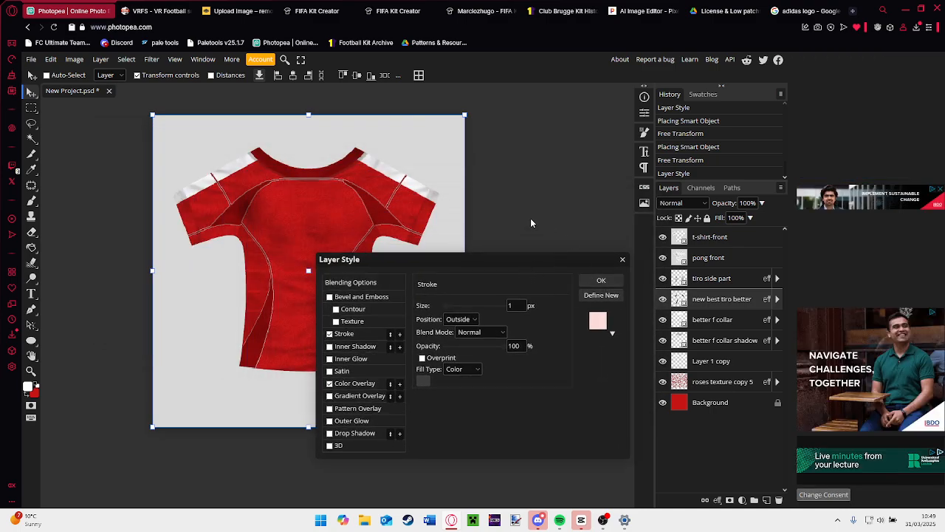
Apply the layer style and move both tiro layers below Layer 1 copy, just above the roses pattern layer.
{"action": "left_click", "coordinate": [599, 282]}
{"action": "left_click_drag", "start_coordinate": [718, 285], "coordinate": [707, 337]}
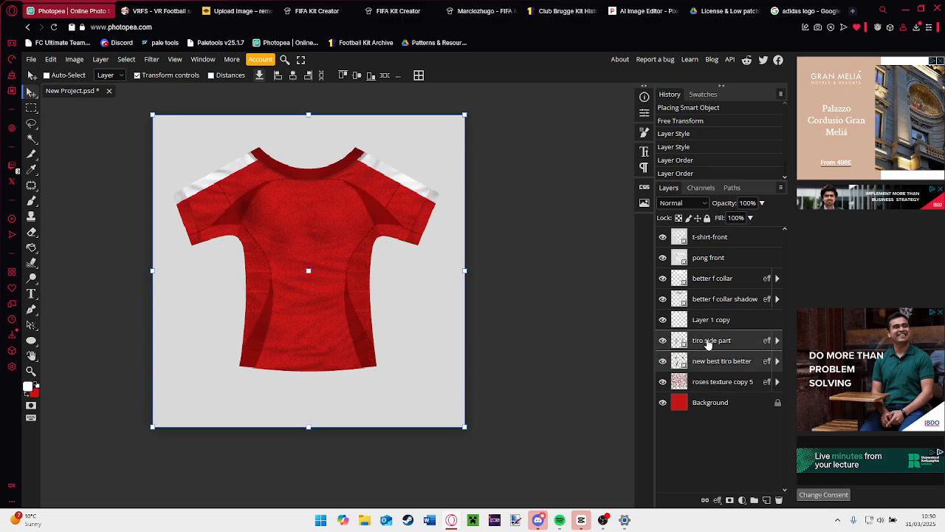
{"action": "left_click", "coordinate": [709, 344]}
Select the central torso panel enclosed by the seam lines of the new best tiro better layer with the Magic Wand.
{"action": "left_click", "coordinate": [722, 360]}
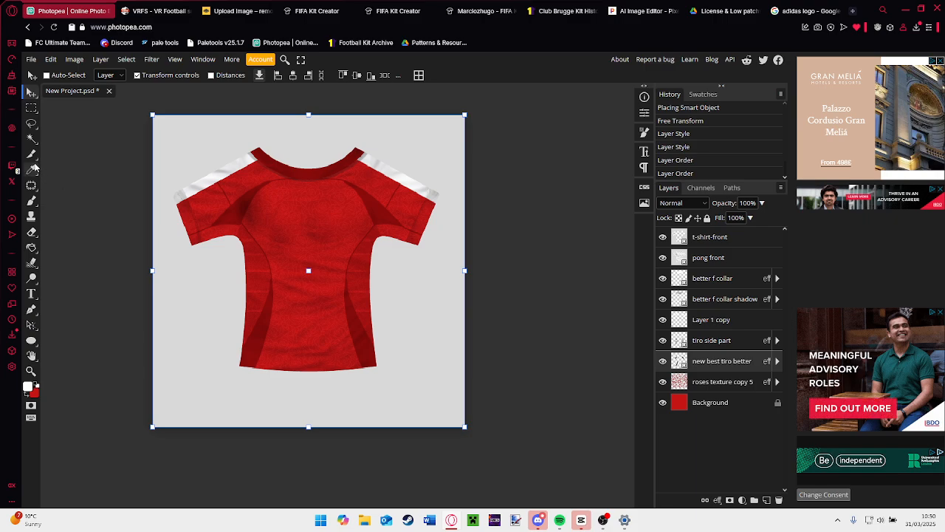
{"action": "left_click", "coordinate": [31, 139]}
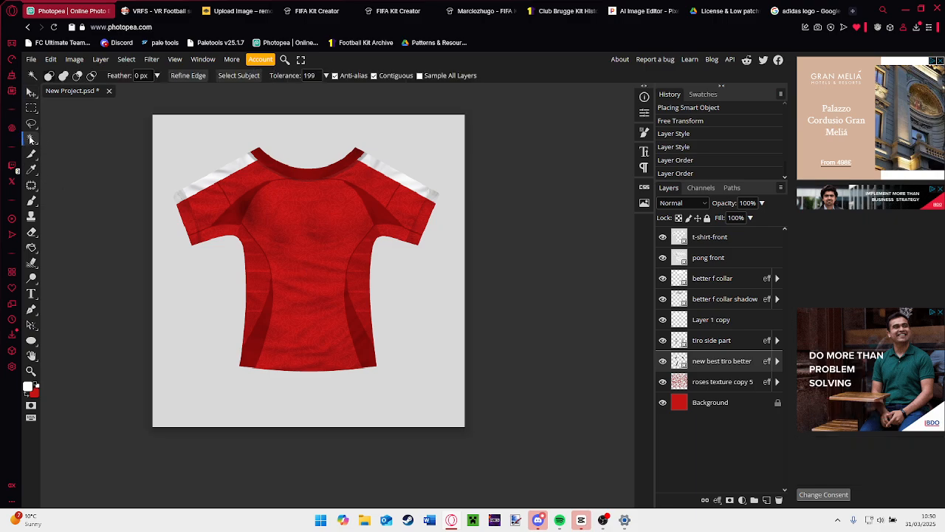
{"action": "right_click", "coordinate": [35, 140]}
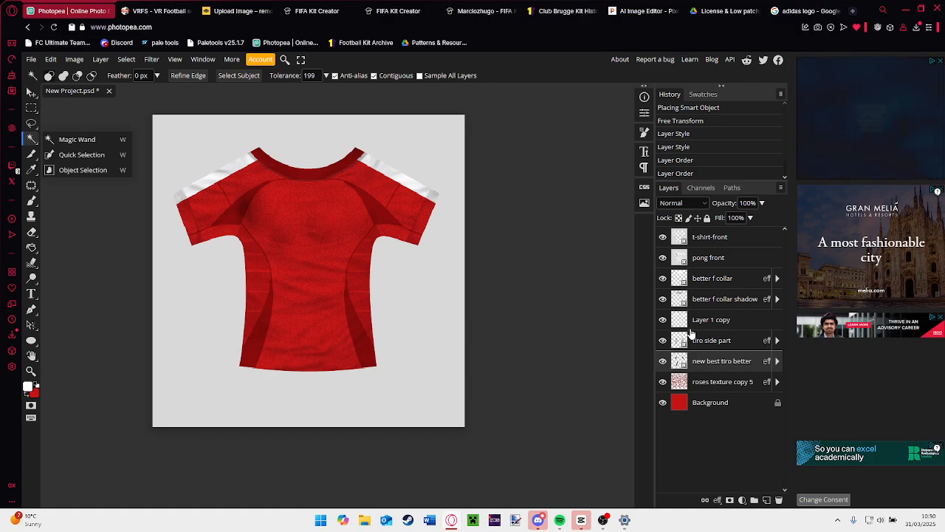
{"action": "left_click", "coordinate": [662, 237]}
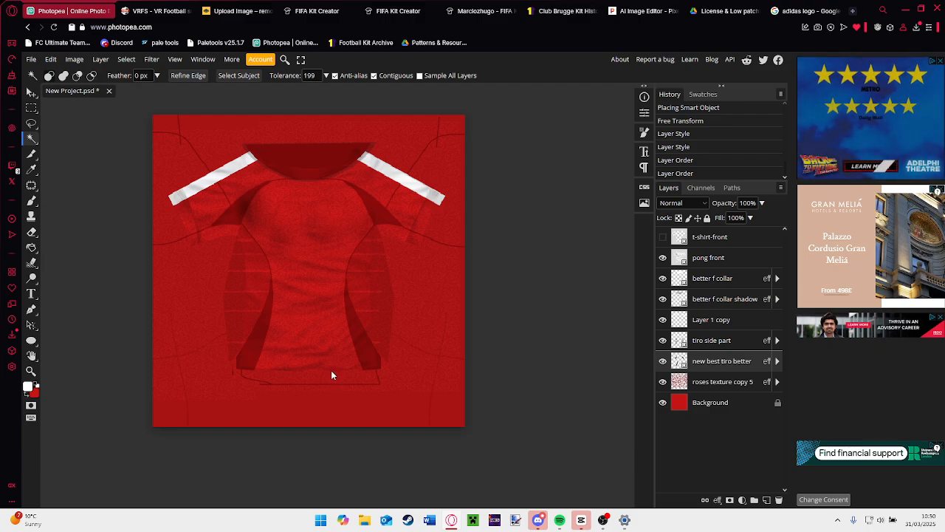
{"action": "scroll", "coordinate": [334, 371], "scroll_direction": "up", "scroll_amount": 3}
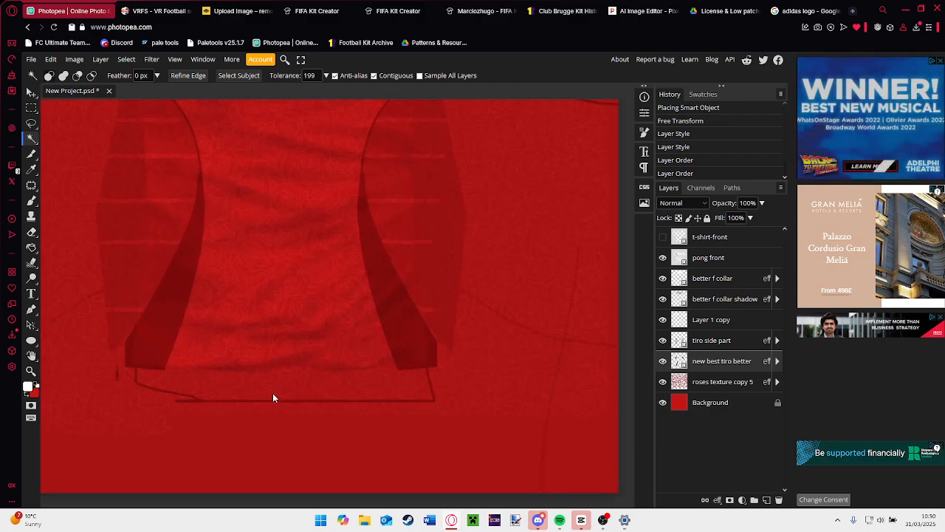
{"action": "scroll", "coordinate": [319, 403], "scroll_direction": "down", "scroll_amount": 3}
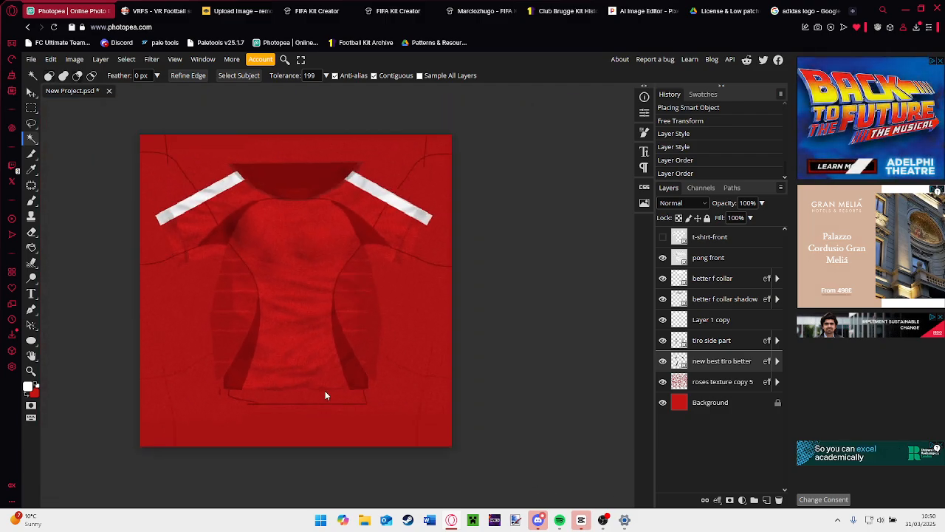
{"action": "scroll", "coordinate": [308, 206], "scroll_direction": "up", "scroll_amount": 4}
{"action": "scroll", "coordinate": [302, 213], "scroll_direction": "down", "scroll_amount": 4}
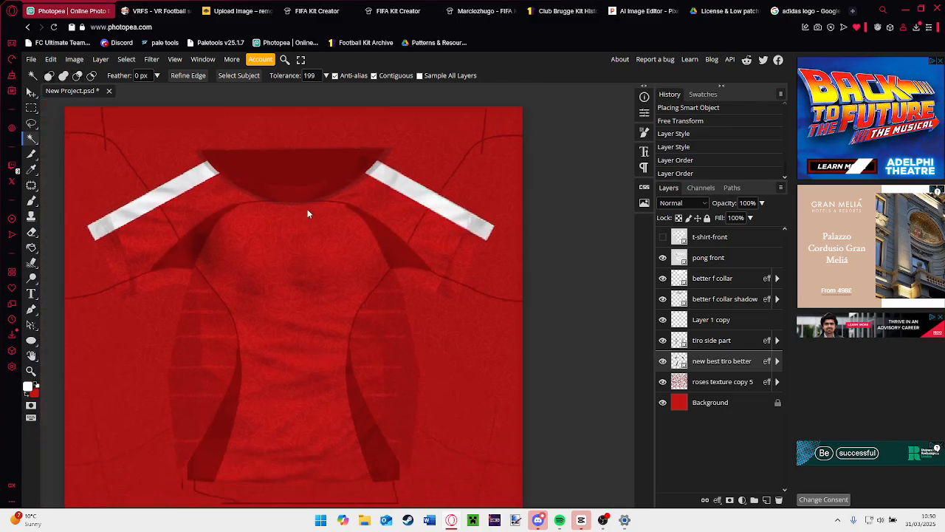
{"action": "scroll", "coordinate": [329, 233], "scroll_direction": "down", "scroll_amount": 2}
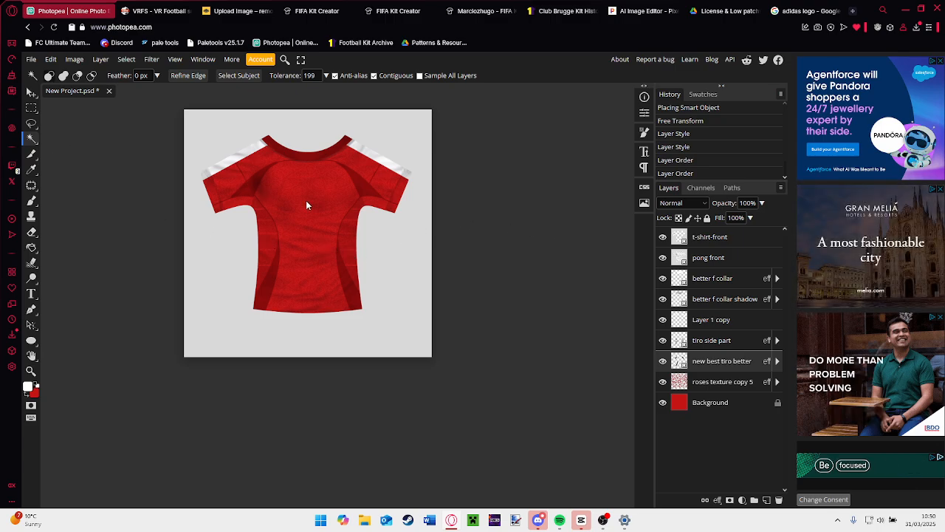
{"action": "left_click", "coordinate": [321, 214]}
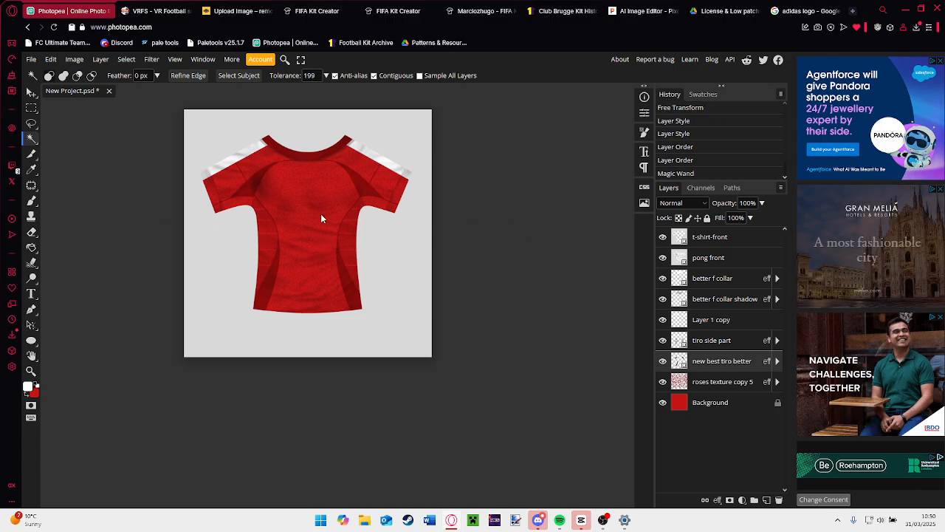
{"action": "left_click", "coordinate": [323, 216]}
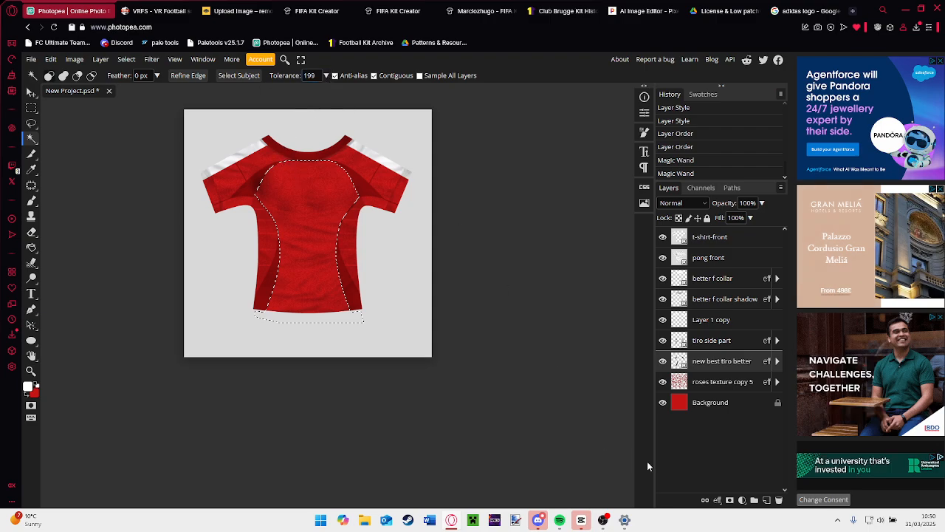
Mask the roses texture copy 5 layer to the selected torso panel.
{"action": "left_click", "coordinate": [767, 501]}
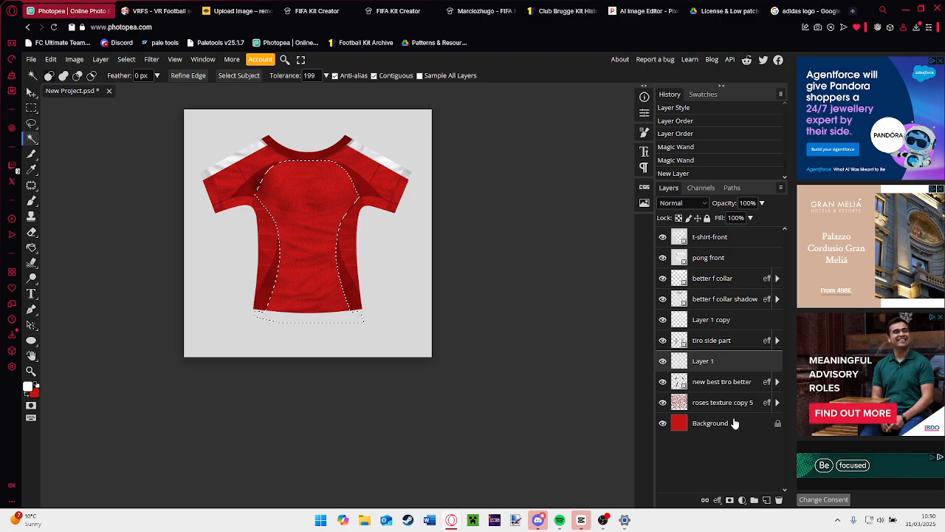
{"action": "left_click", "coordinate": [780, 501]}
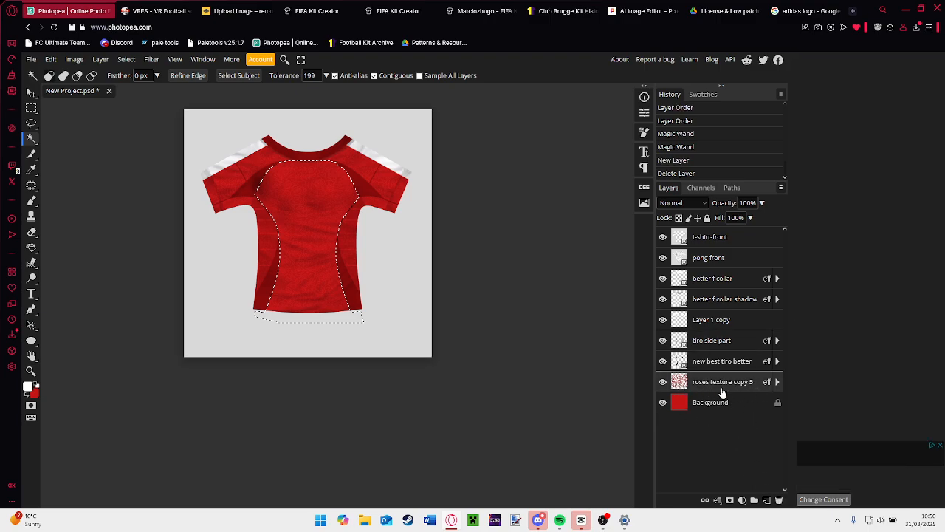
{"action": "left_click", "coordinate": [730, 502]}
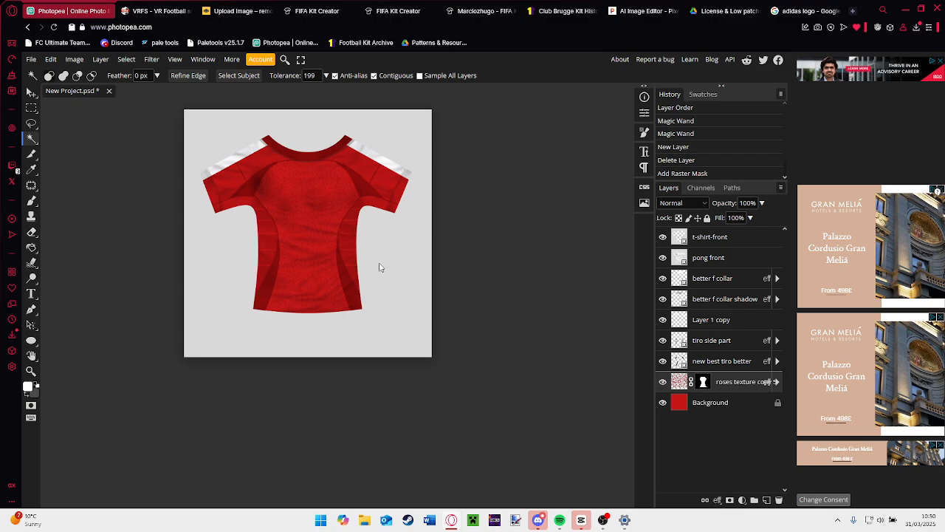
{"action": "scroll", "coordinate": [364, 199], "scroll_direction": "up", "scroll_amount": 4}
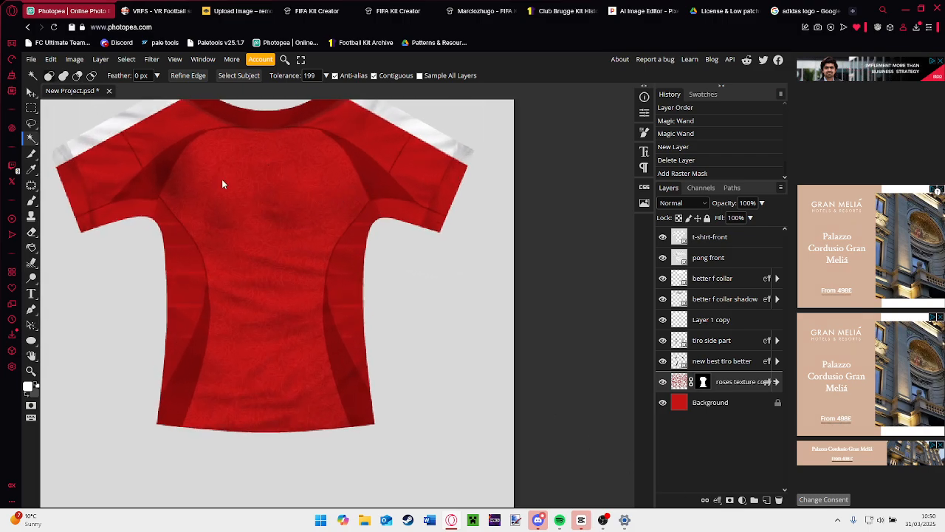
{"action": "left_click", "coordinate": [31, 107]}
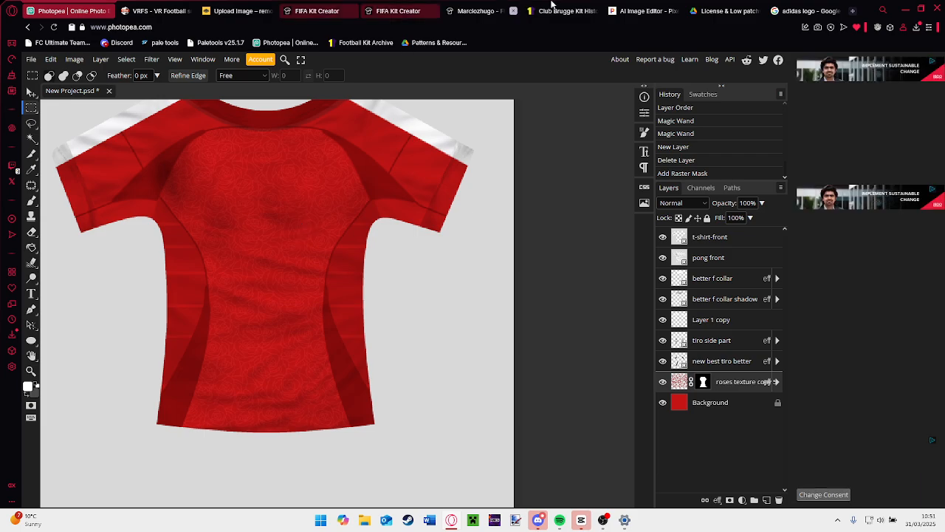
Search Google for "man u logo", copy the Wikipedia Manchester United crest image and switch back to Photopea.
{"action": "left_click", "coordinate": [805, 10]}
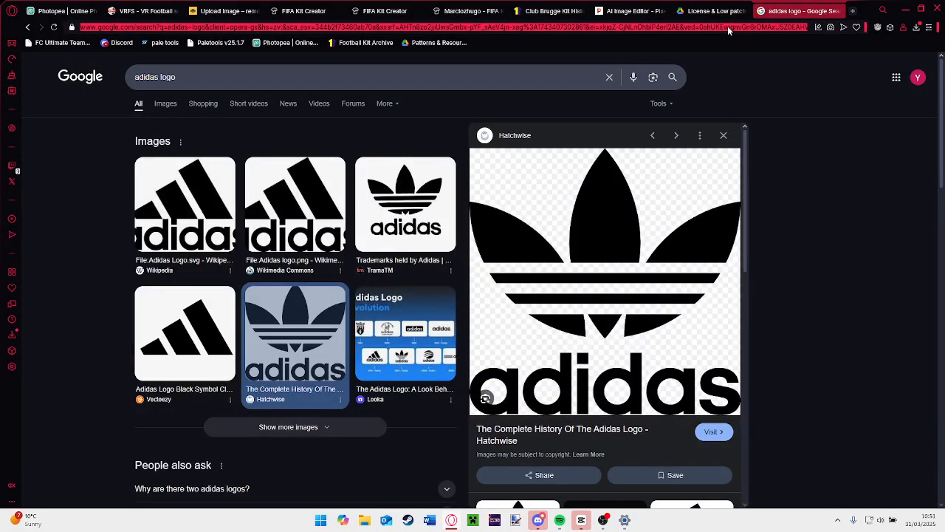
{"action": "left_click", "coordinate": [727, 26]}
{"action": "type", "text": "man u logo"}
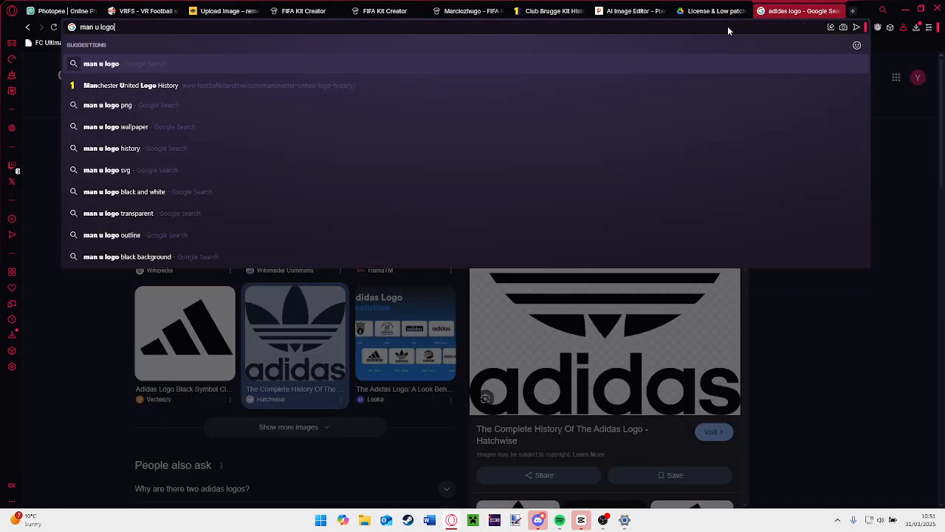
{"action": "key", "text": "Return"}
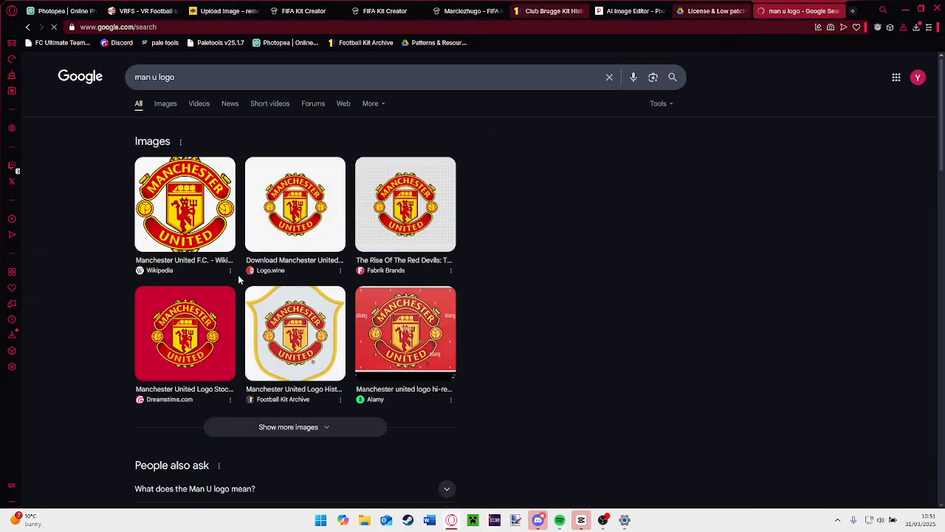
{"action": "left_click", "coordinate": [218, 225]}
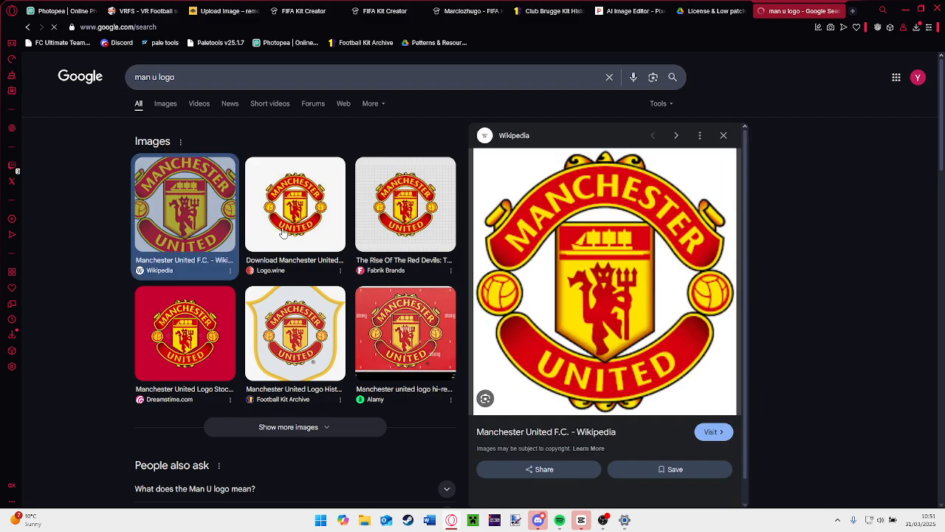
{"action": "right_click", "coordinate": [650, 286]}
{"action": "left_click", "coordinate": [665, 325]}
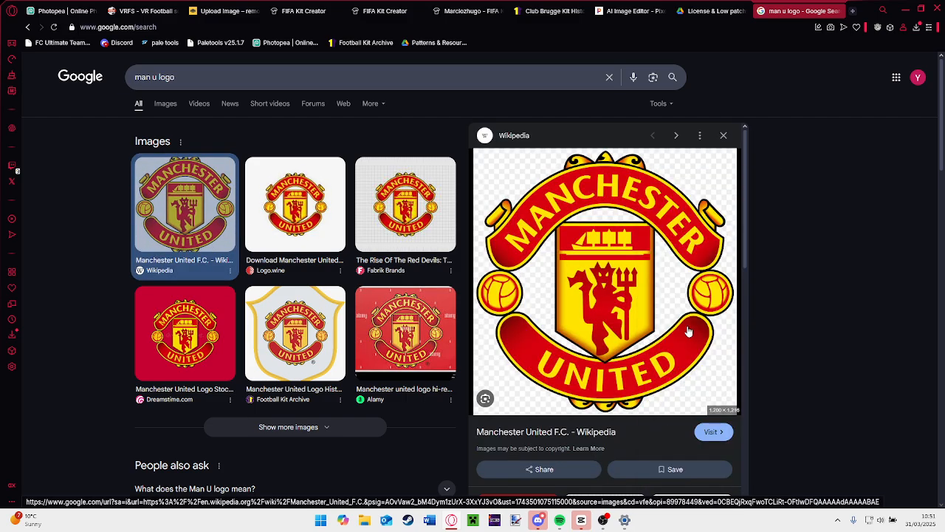
{"action": "left_click", "coordinate": [70, 10]}
{"action": "key", "text": "ctrl+v"}
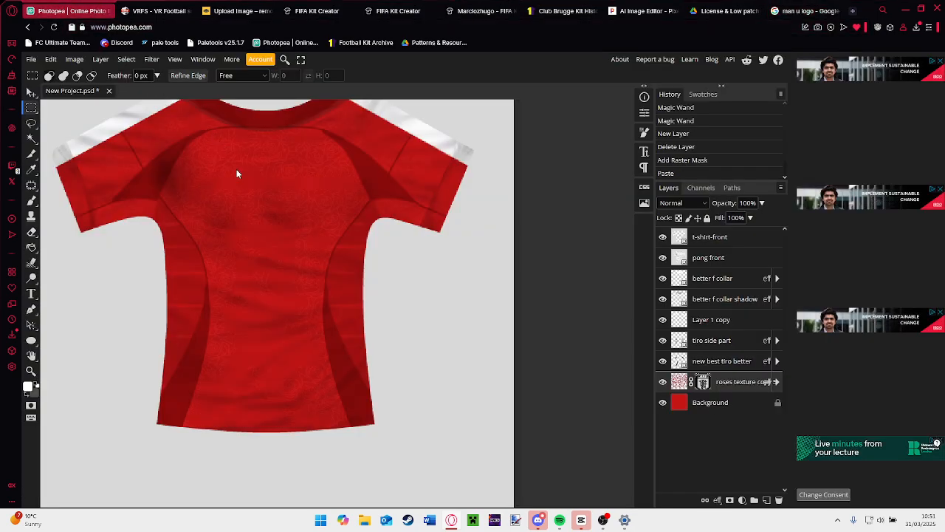
{"action": "left_click", "coordinate": [32, 92]}
{"action": "key", "text": "ctrl+z"}
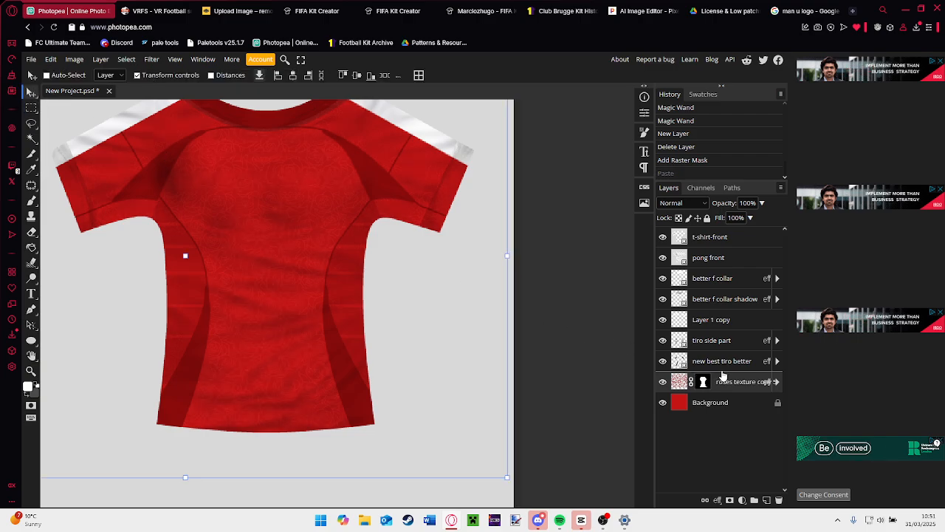
Paste the Manchester United crest as a new layer directly above the better f collar layer.
{"action": "left_click", "coordinate": [708, 260]}
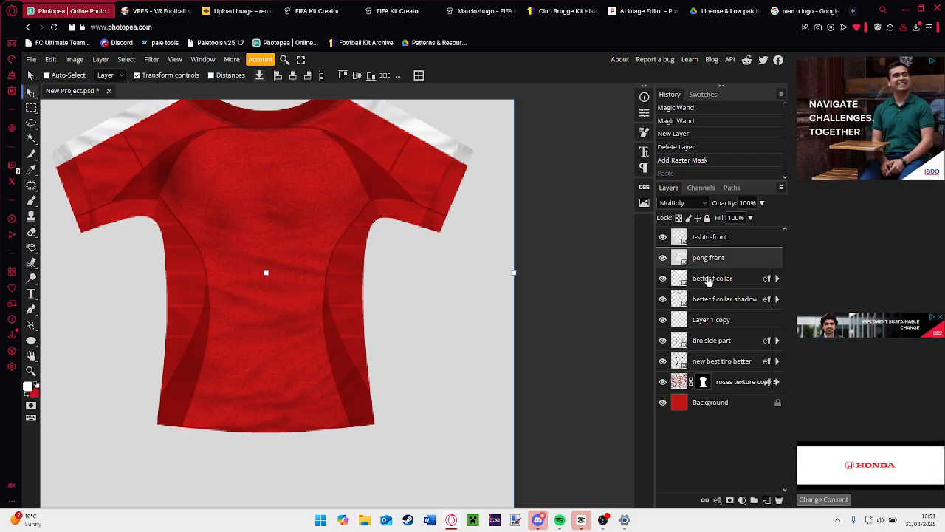
{"action": "left_click", "coordinate": [709, 281]}
{"action": "key", "text": "ctrl+v"}
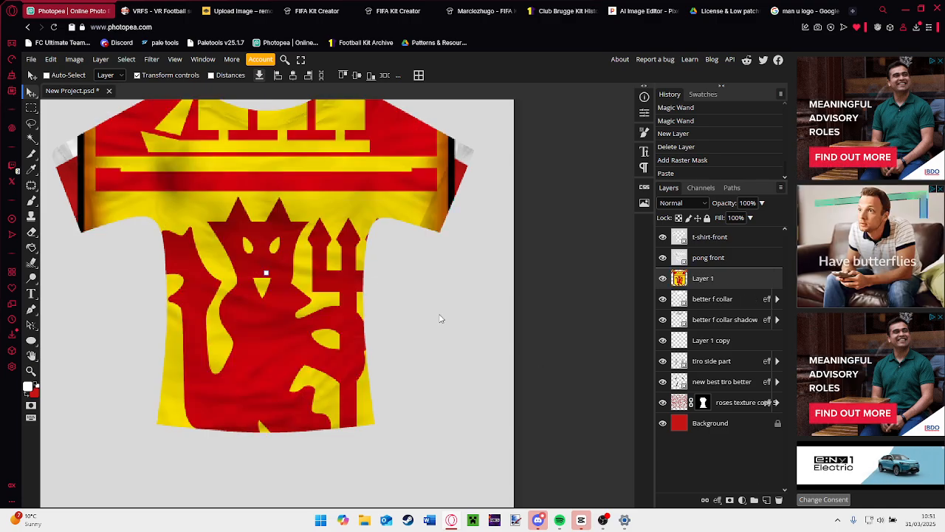
Scale the pasted crest down to about 4.11% and place it on the right half of the shirt's chest.
{"action": "scroll", "coordinate": [440, 318], "scroll_direction": "down", "scroll_amount": 4}
{"action": "left_click_drag", "start_coordinate": [361, 150], "coordinate": [394, 240]}
{"action": "scroll", "coordinate": [375, 277], "scroll_direction": "up", "scroll_amount": 4}
{"action": "scroll", "coordinate": [394, 240], "scroll_direction": "up", "scroll_amount": 3}
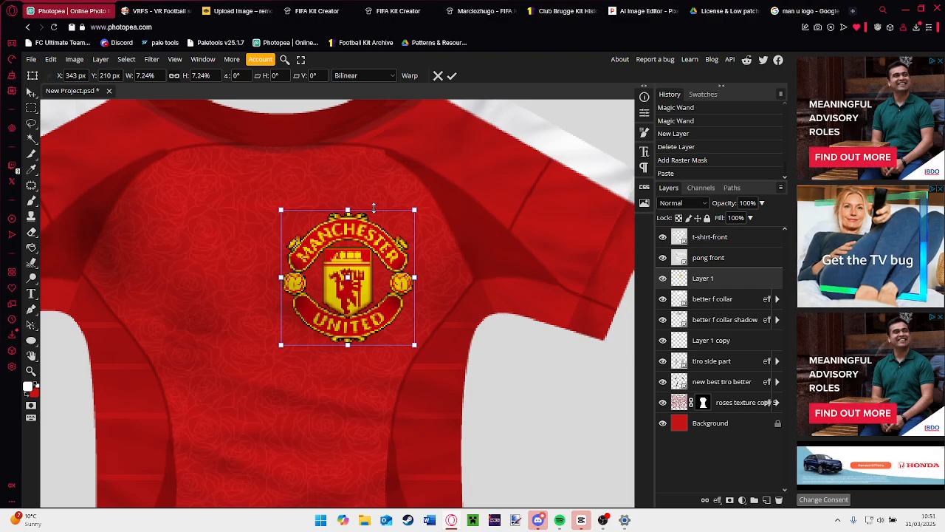
{"action": "left_click_drag", "start_coordinate": [374, 209], "coordinate": [374, 257]}
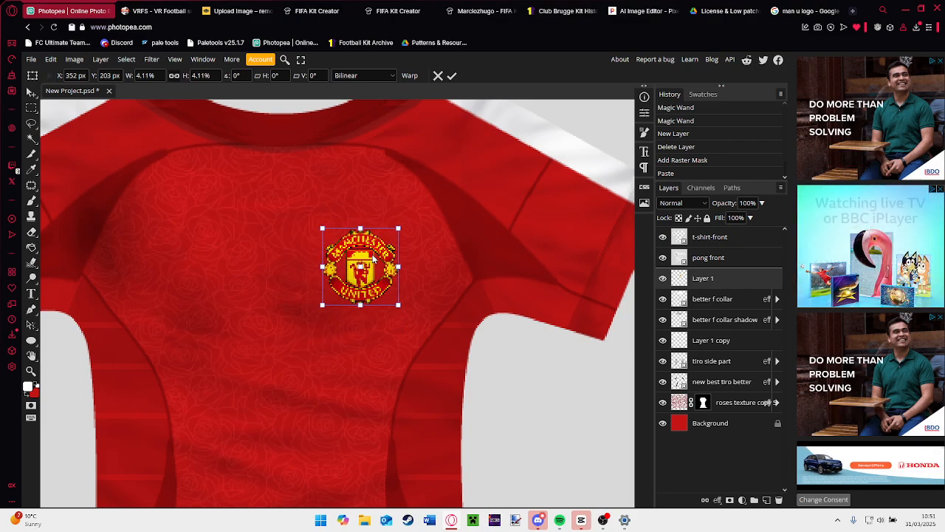
{"action": "left_click", "coordinate": [712, 297]}
{"action": "left_click", "coordinate": [719, 285]}
{"action": "left_click_drag", "start_coordinate": [360, 281], "coordinate": [355, 289]}
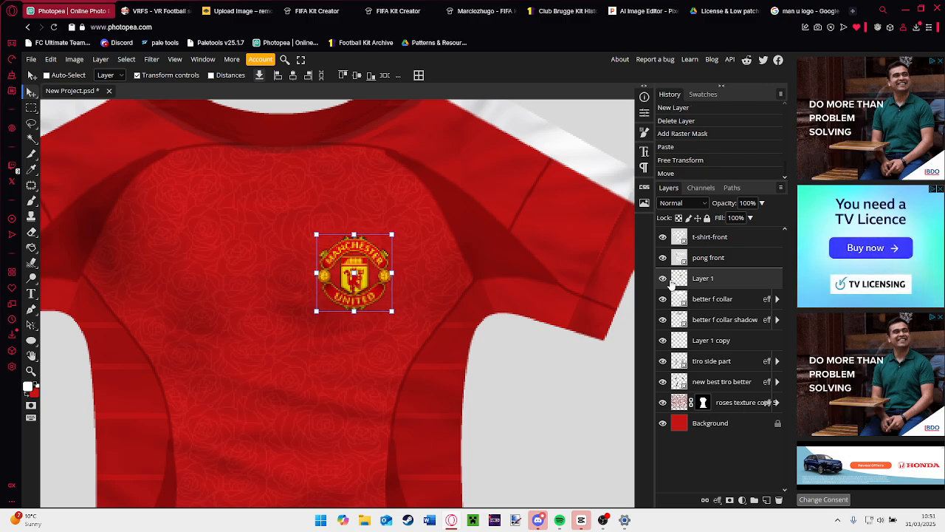
Adjust the crest's position on the chest with all layers beneath it temporarily hidden, and show those layers again.
{"action": "left_click", "coordinate": [662, 424]}
{"action": "left_click_drag", "start_coordinate": [662, 401], "coordinate": [663, 298]}
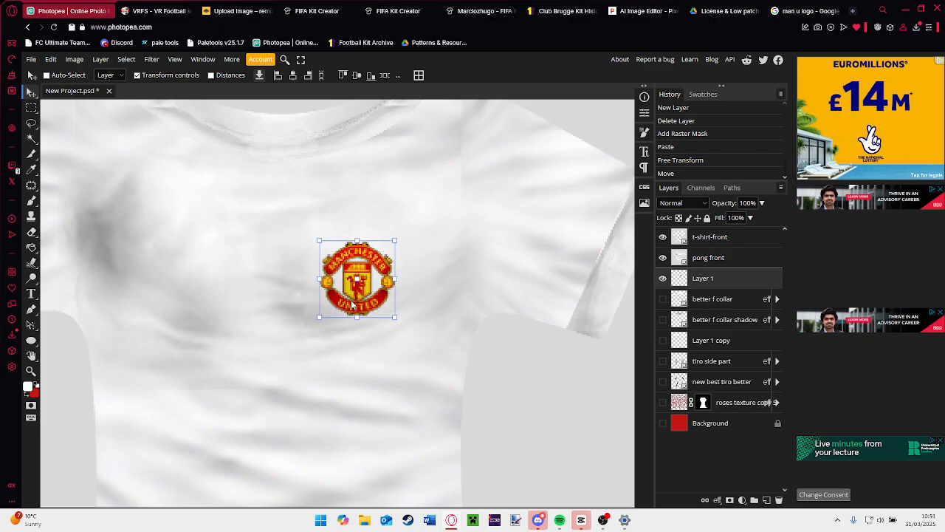
{"action": "left_click_drag", "start_coordinate": [341, 294], "coordinate": [362, 294]}
{"action": "scroll", "coordinate": [363, 293], "scroll_direction": "down", "scroll_amount": 2}
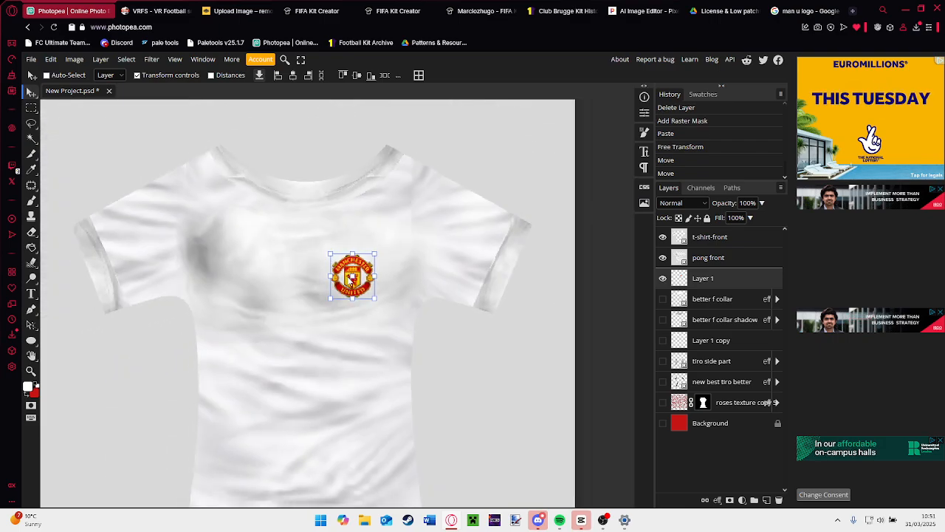
{"action": "left_click_drag", "start_coordinate": [663, 299], "coordinate": [671, 417]}
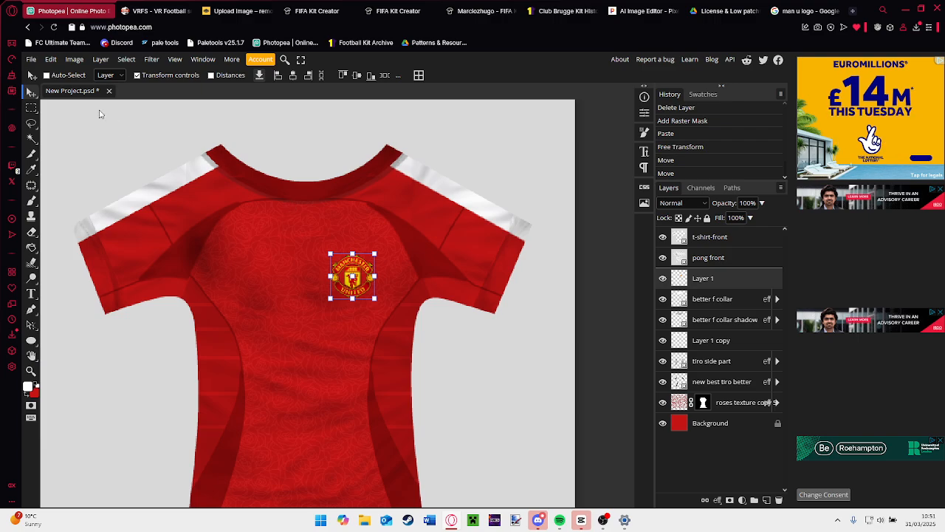
Place the adidas logo file as a smart object, scaled to about 13.83%, on the chest opposite the crest.
{"action": "left_click", "coordinate": [31, 59]}
{"action": "left_click", "coordinate": [57, 104]}
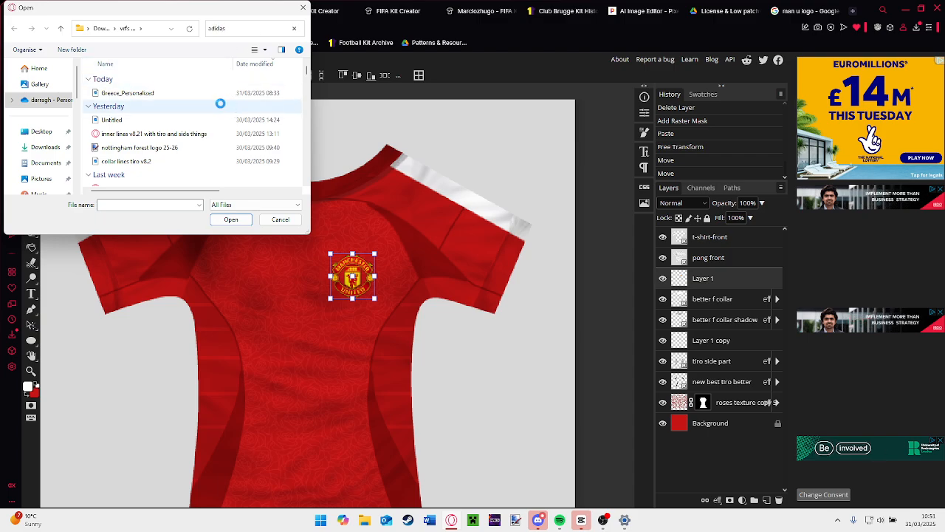
{"action": "double_click", "coordinate": [185, 153]}
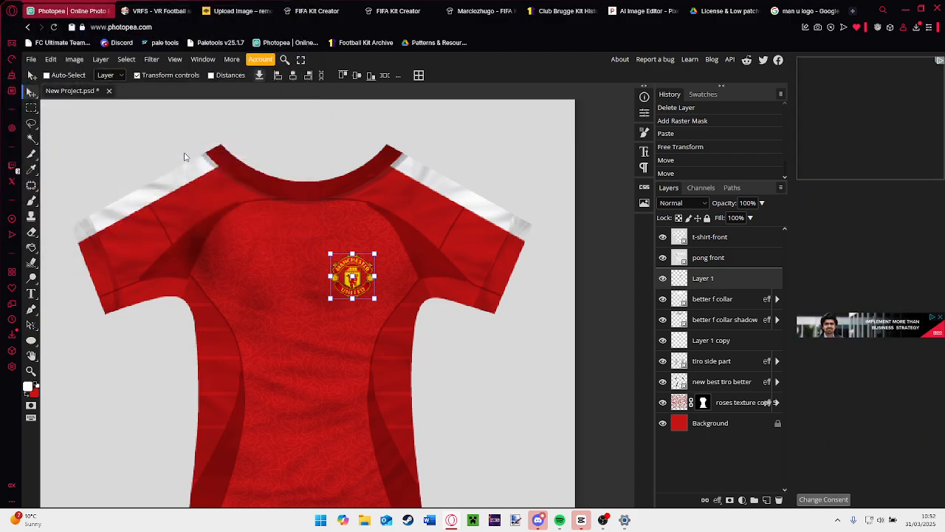
{"action": "left_click_drag", "start_coordinate": [313, 274], "coordinate": [311, 346]}
{"action": "left_click", "coordinate": [319, 312], "text": "alt"}
{"action": "left_click_drag", "start_coordinate": [298, 293], "coordinate": [260, 276]}
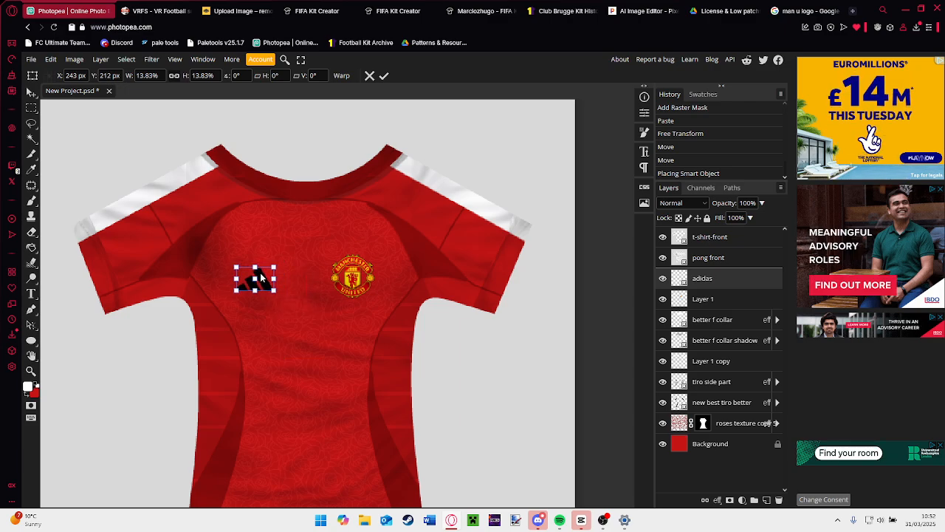
Add a white Color Overlay to the adidas logo layer.
{"action": "double_click", "coordinate": [728, 278]}
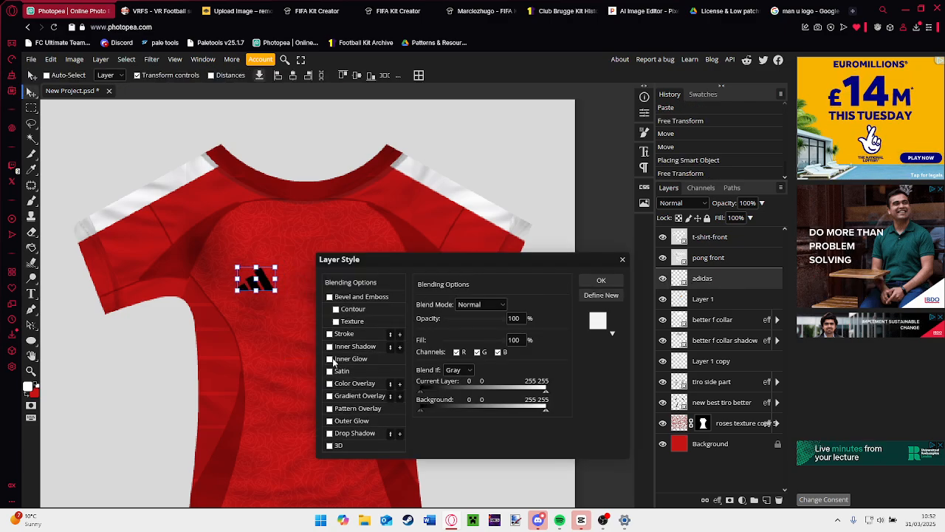
{"action": "left_click", "coordinate": [349, 385]}
{"action": "left_click", "coordinate": [541, 321]}
{"action": "left_click_drag", "start_coordinate": [238, 266], "coordinate": [169, 214]}
{"action": "left_click", "coordinate": [380, 228]}
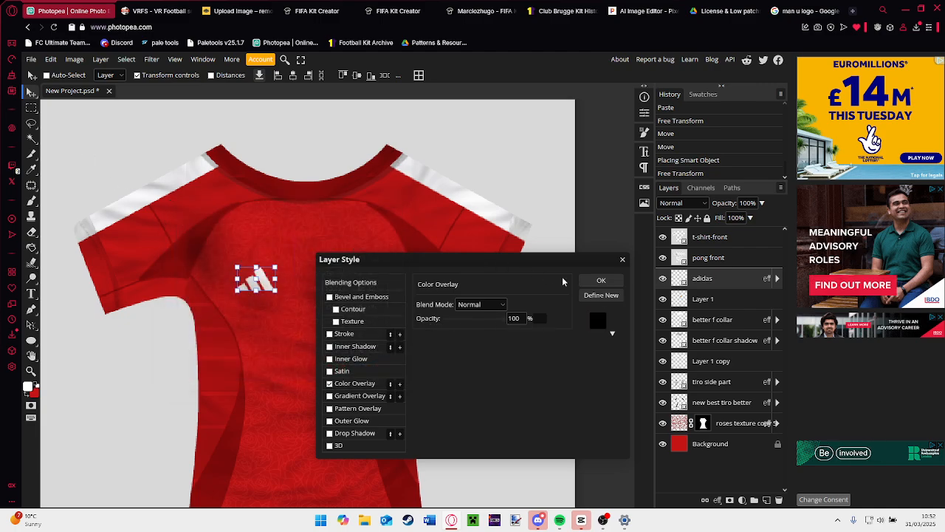
{"action": "left_click", "coordinate": [601, 280]}
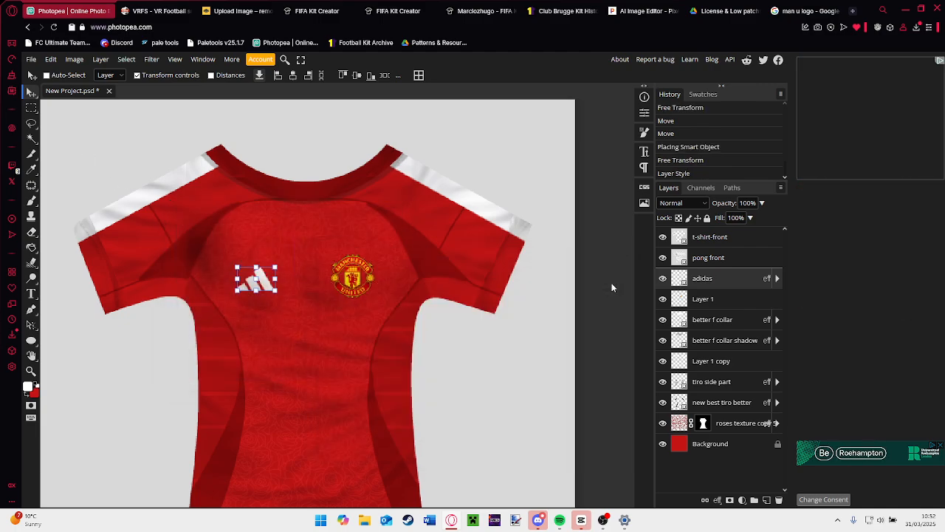
{"action": "double_click", "coordinate": [742, 444]}
{"action": "left_click", "coordinate": [360, 382]}
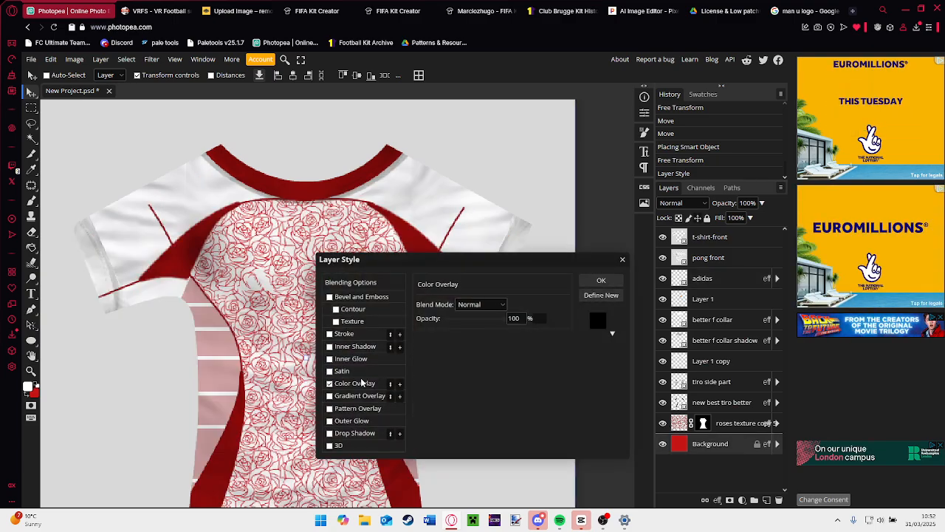
{"action": "left_click", "coordinate": [599, 320]}
{"action": "left_click_drag", "start_coordinate": [232, 320], "coordinate": [116, 366]}
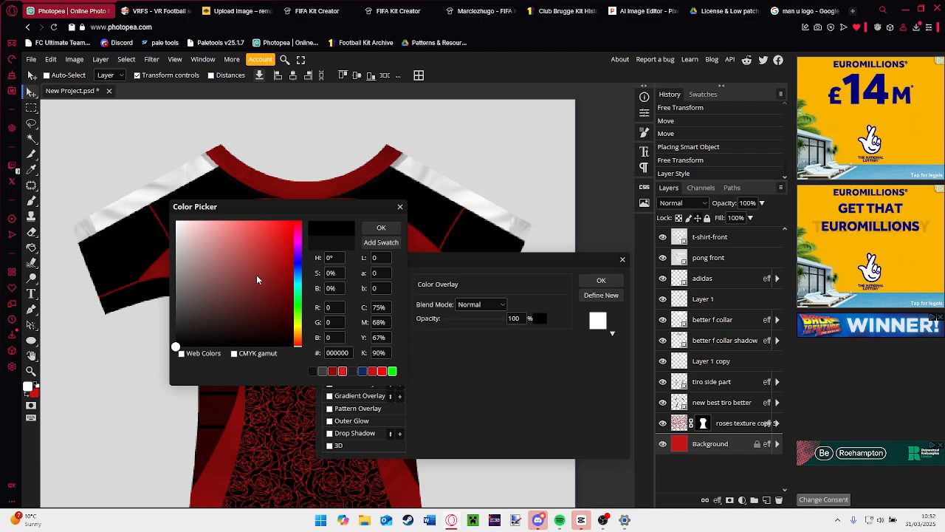
{"action": "left_click", "coordinate": [400, 206]}
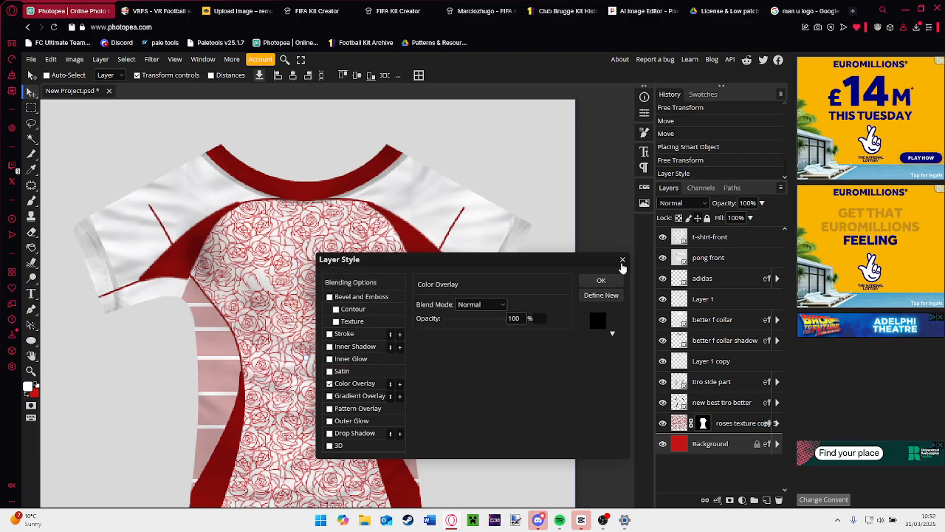
{"action": "left_click", "coordinate": [622, 261]}
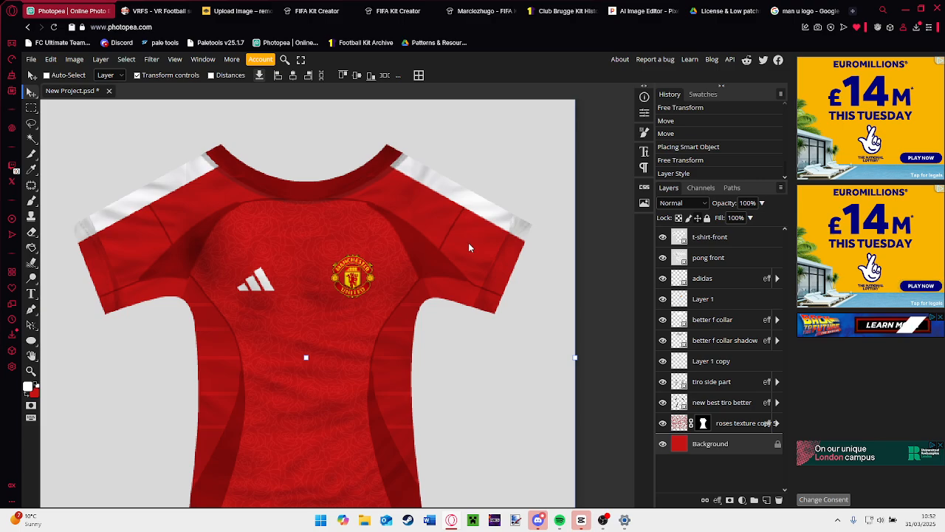
Try to export the shirt front as a 600 by 600 px PNG named "man u concept kit home 27-28 n overlay".
{"action": "scroll", "coordinate": [466, 240], "scroll_direction": "down", "scroll_amount": 6}
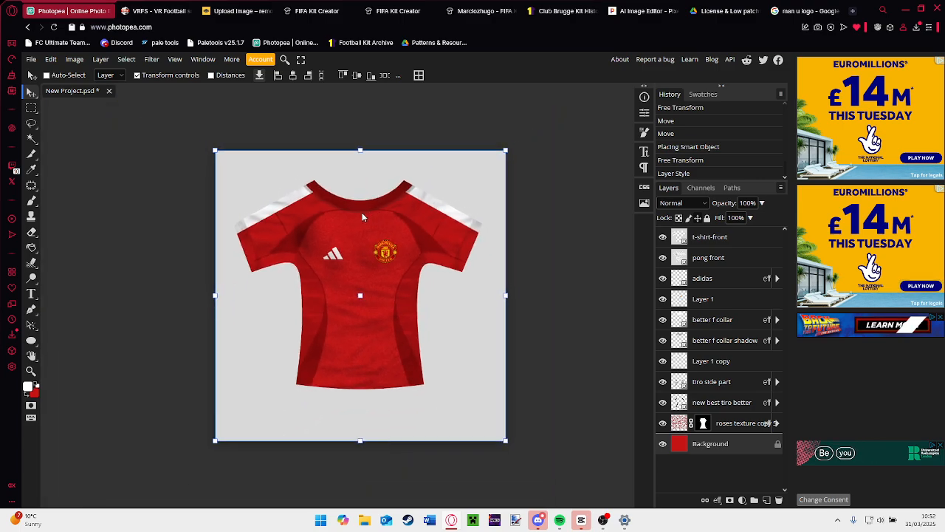
{"action": "scroll", "coordinate": [362, 216], "scroll_direction": "down", "scroll_amount": 1}
{"action": "scroll", "coordinate": [495, 243], "scroll_direction": "up", "scroll_amount": 3}
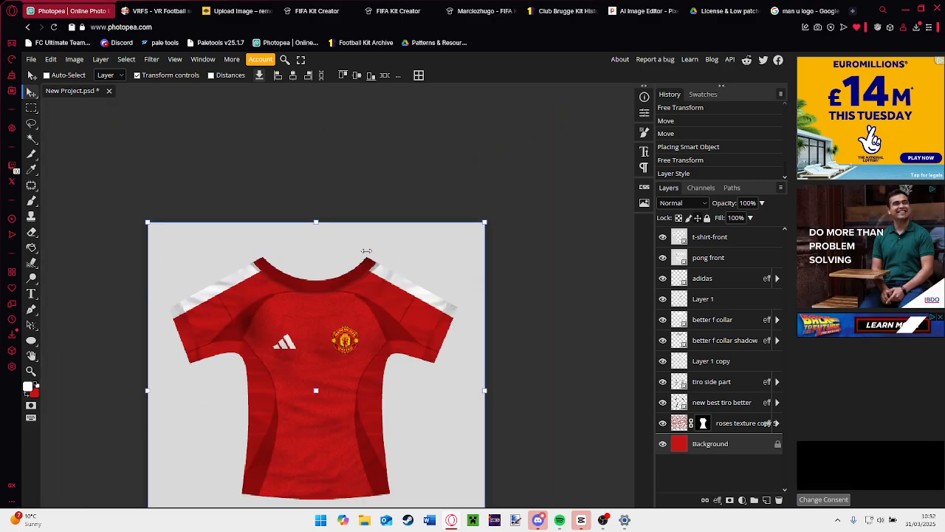
{"action": "scroll", "coordinate": [327, 227], "scroll_direction": "down", "scroll_amount": 3}
{"action": "scroll", "coordinate": [327, 227], "scroll_direction": "up", "scroll_amount": 2}
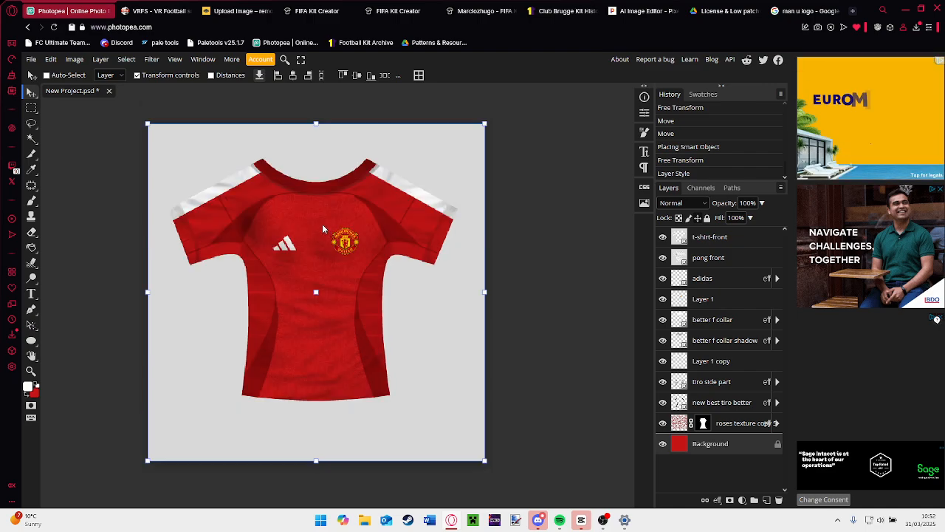
{"action": "left_click", "coordinate": [31, 59]}
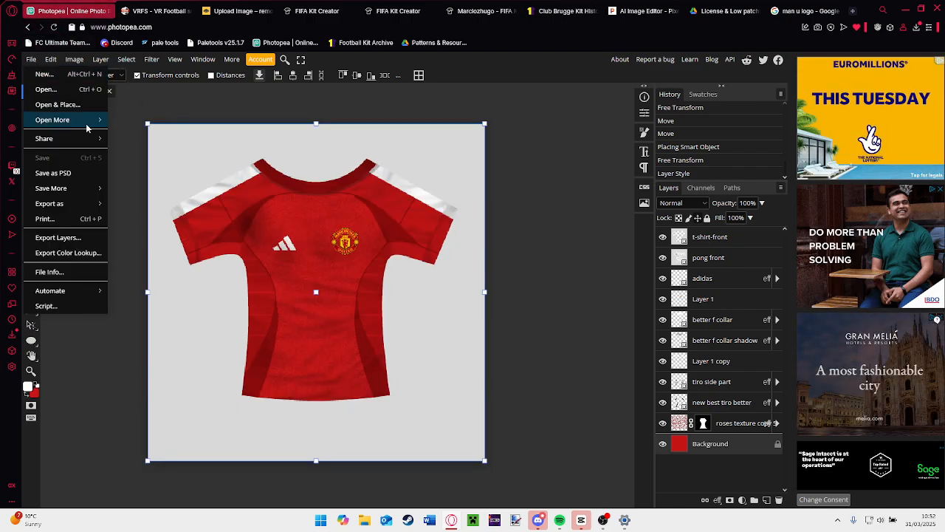
{"action": "mouse_move", "coordinate": [96, 203]}
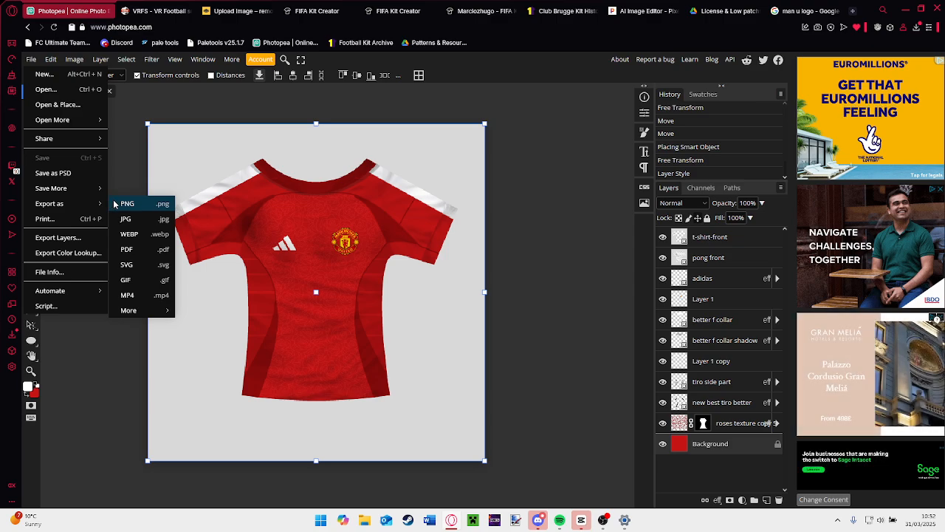
{"action": "left_click", "coordinate": [120, 204]}
{"action": "triple_click", "coordinate": [399, 166]}
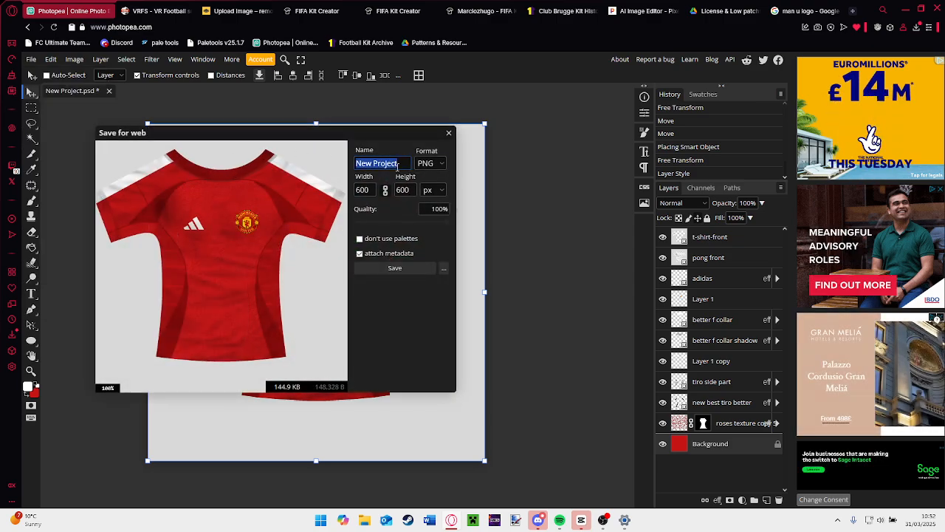
{"action": "key", "text": "BackSpace"}
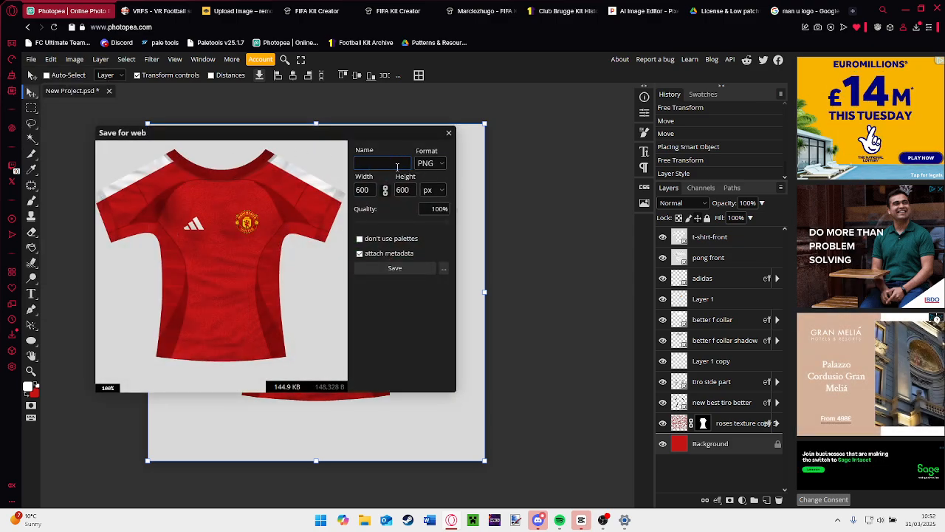
{"action": "type", "text": "man u co"}
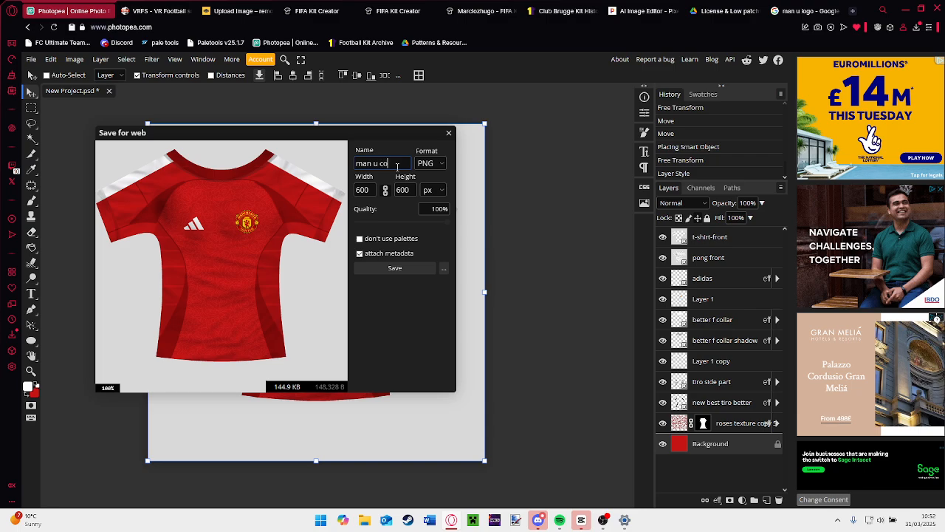
{"action": "type", "text": "ncept kit"}
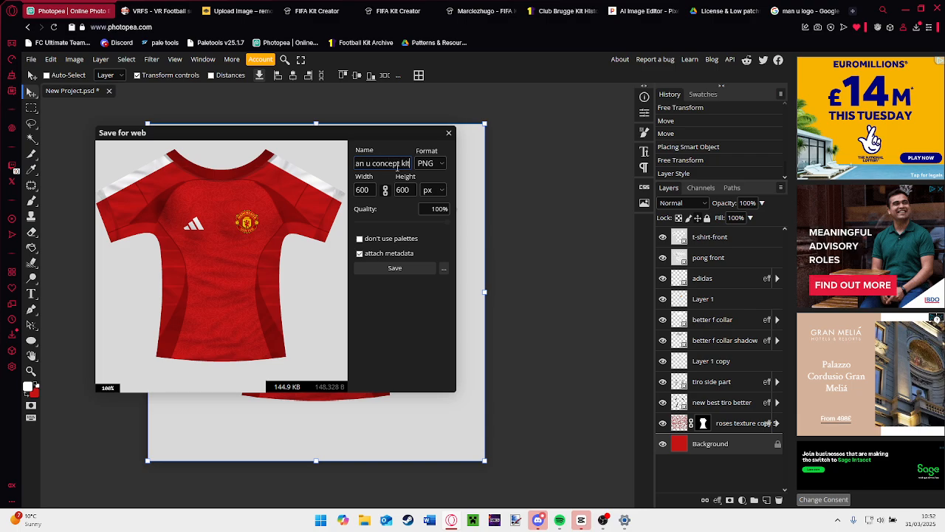
{"action": "type", "text": " home"}
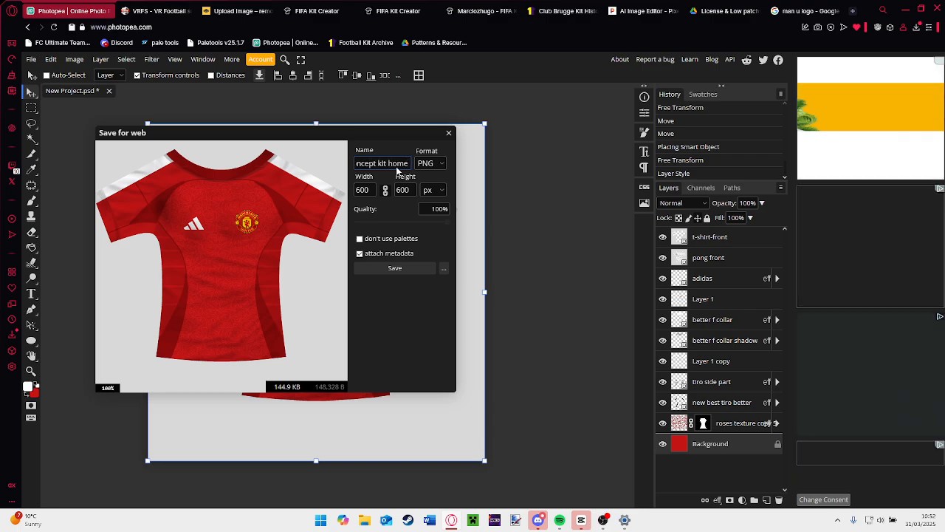
{"action": "type", "text": " 27"}
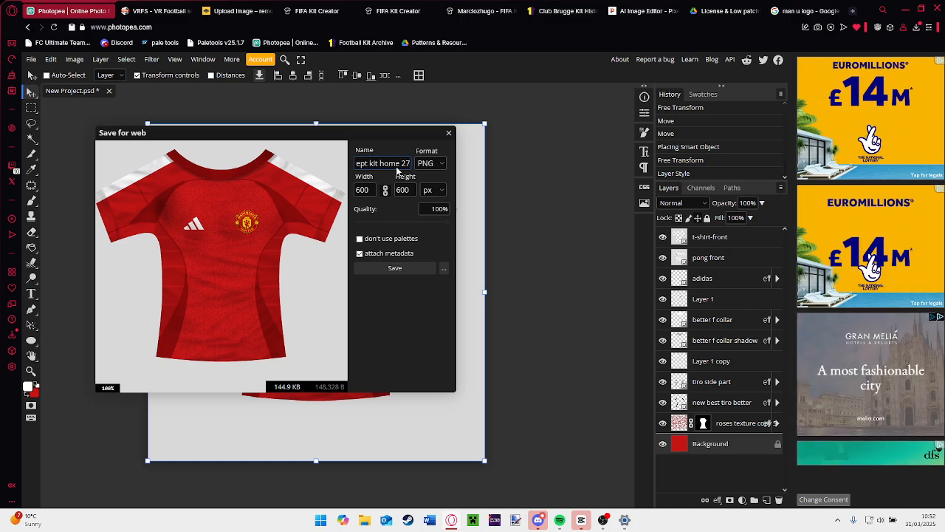
{"action": "type", "text": "-28"}
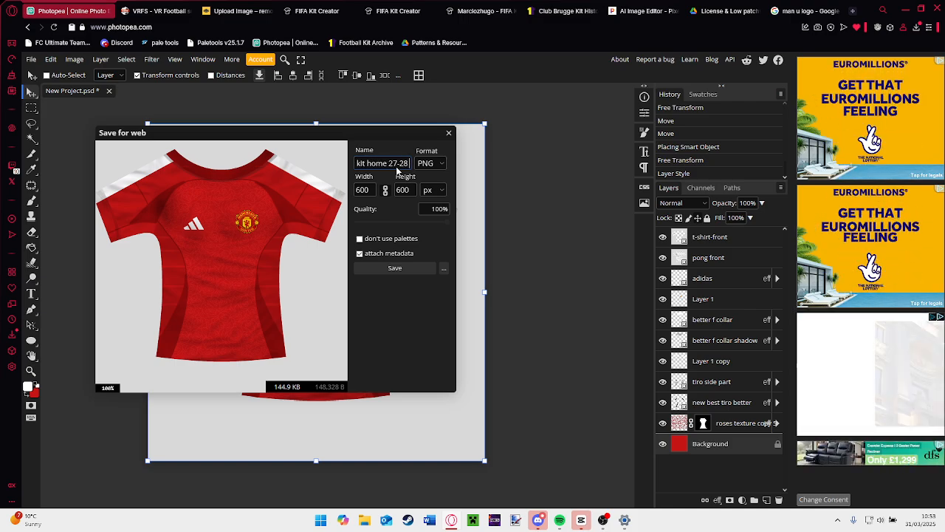
{"action": "type", "text": " w overlay"}
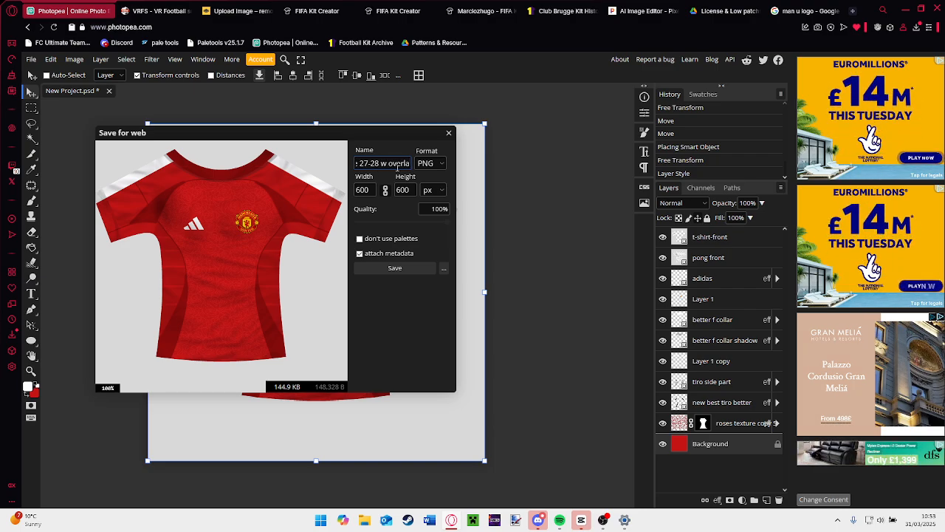
{"action": "key", "text": "BackSpace"}
{"action": "key", "text": "BackSpace"}
{"action": "key", "text": "BackSpace"}
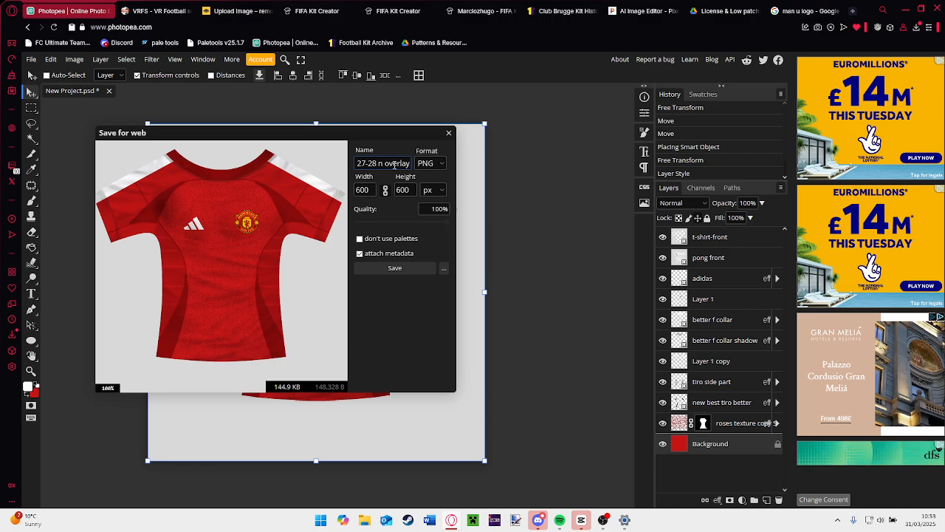
{"action": "left_click", "coordinate": [448, 133]}
Compare the shirt with and without the pong front overlay layer.
{"action": "left_click", "coordinate": [663, 257]}
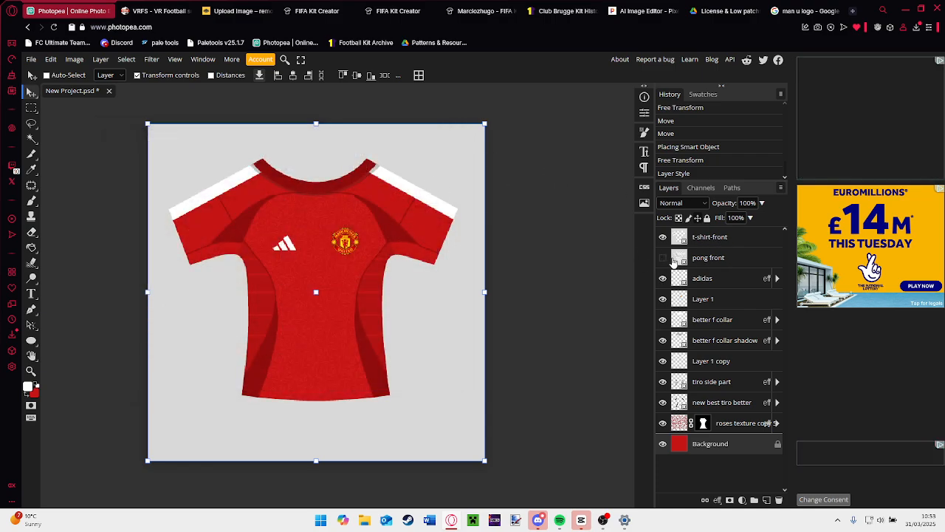
{"action": "left_click", "coordinate": [715, 263]}
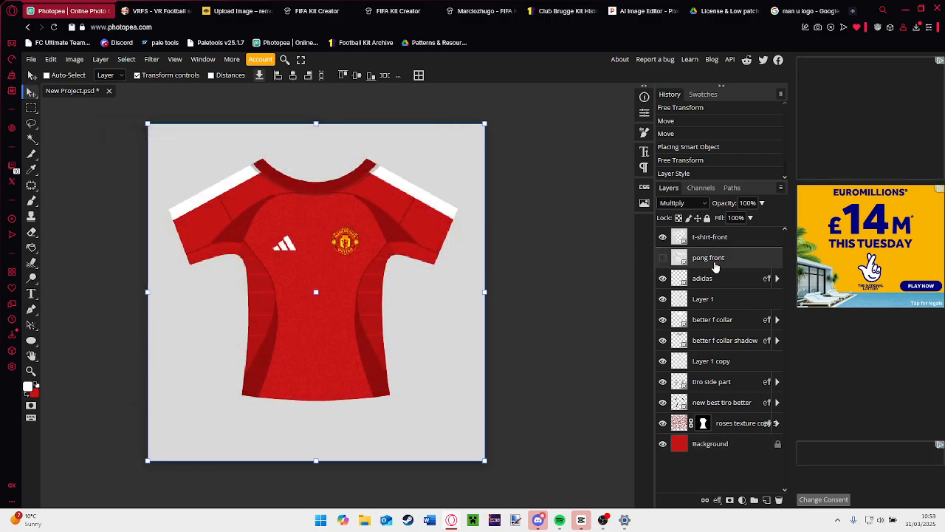
{"action": "left_click", "coordinate": [663, 260]}
{"action": "left_click", "coordinate": [663, 260]}
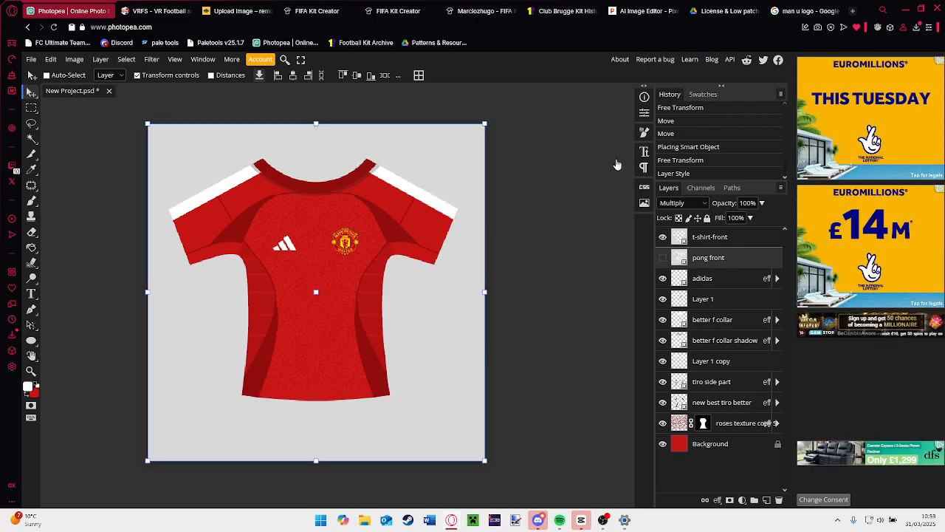
Review the shirt's earlier history states back to the Layer Order state and return to the latest Layer Style state.
{"action": "left_click", "coordinate": [692, 161]}
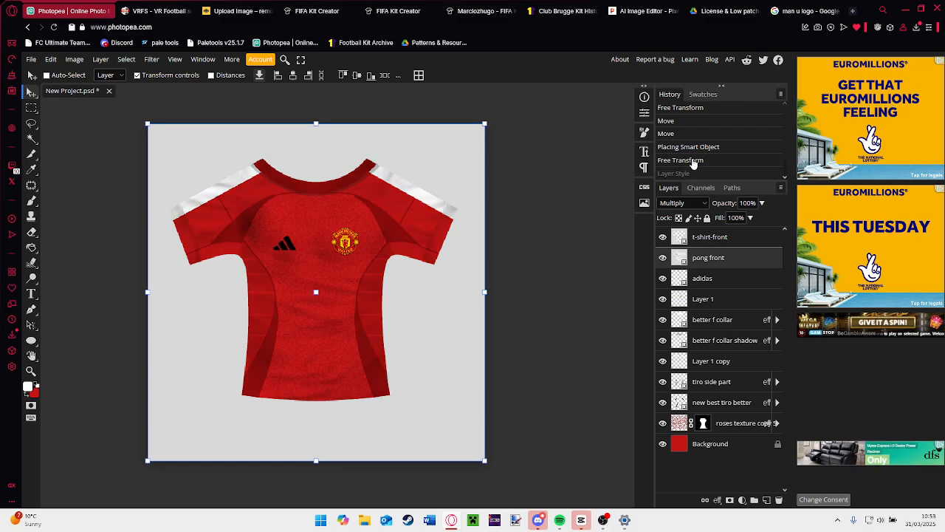
{"action": "left_click", "coordinate": [690, 134]}
{"action": "scroll", "coordinate": [693, 128], "scroll_direction": "up", "scroll_amount": 2}
{"action": "scroll", "coordinate": [687, 122], "scroll_direction": "up", "scroll_amount": 2}
{"action": "left_click", "coordinate": [686, 121]}
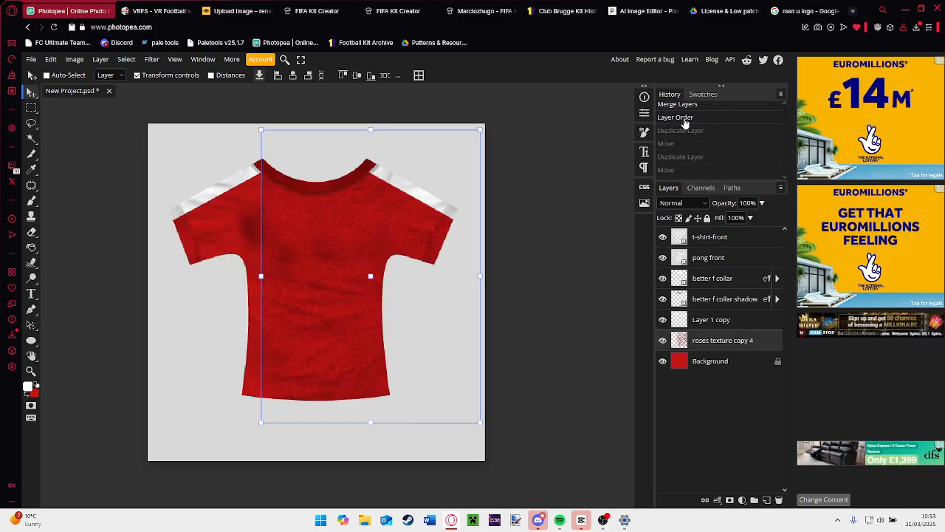
{"action": "left_click", "coordinate": [674, 174]}
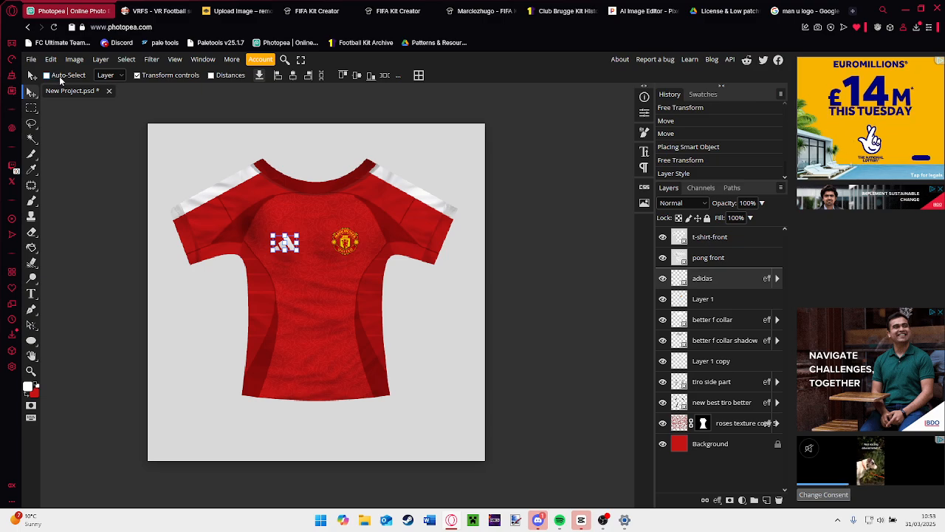
Sample the shirt's base red #c41515 as the foreground color with the pong front layer temporarily hidden.
{"action": "left_click", "coordinate": [31, 170]}
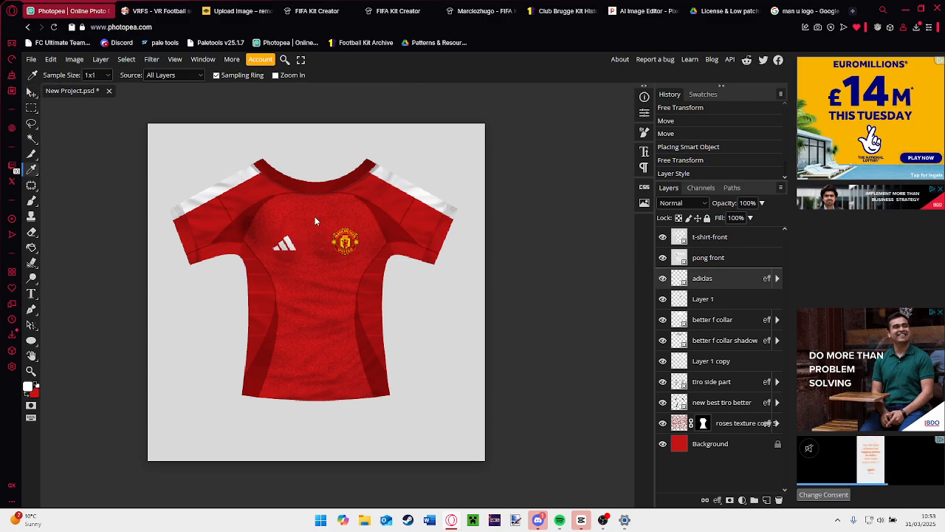
{"action": "left_click", "coordinate": [663, 257]}
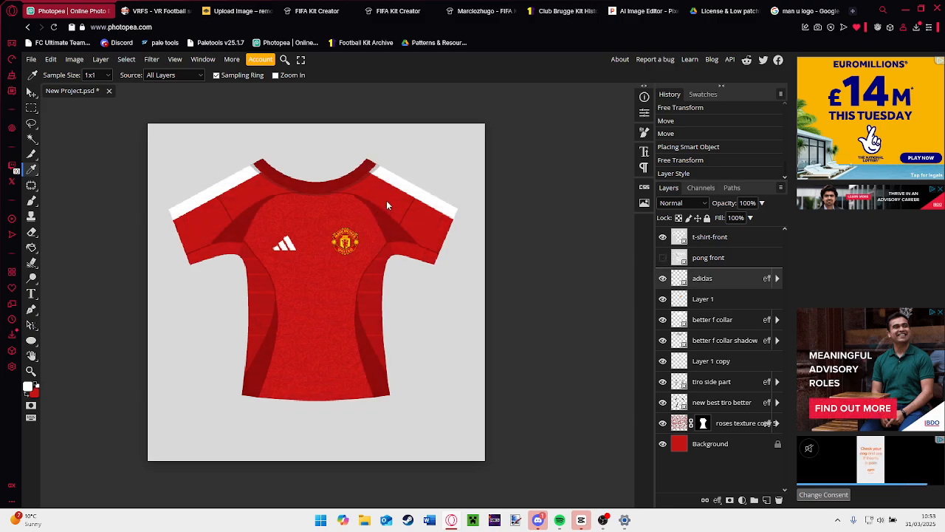
{"action": "left_click", "coordinate": [386, 204]}
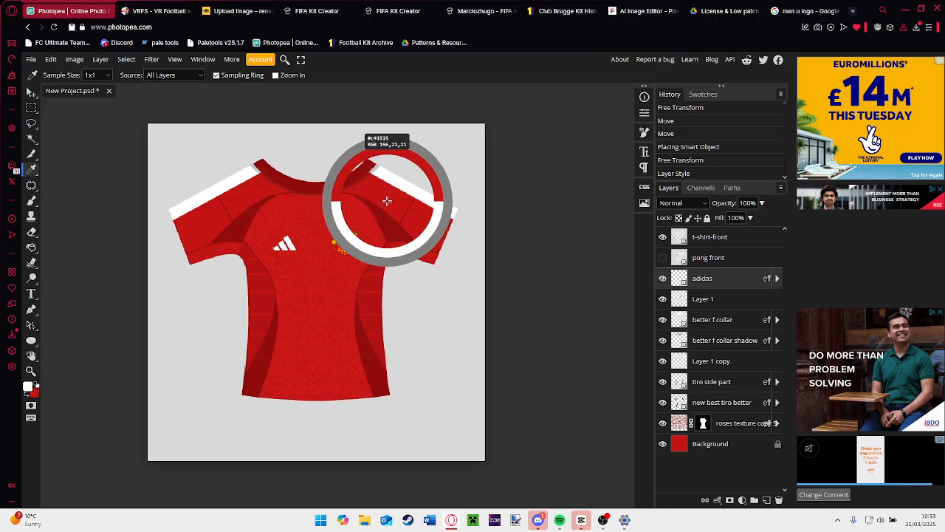
{"action": "left_click", "coordinate": [662, 258]}
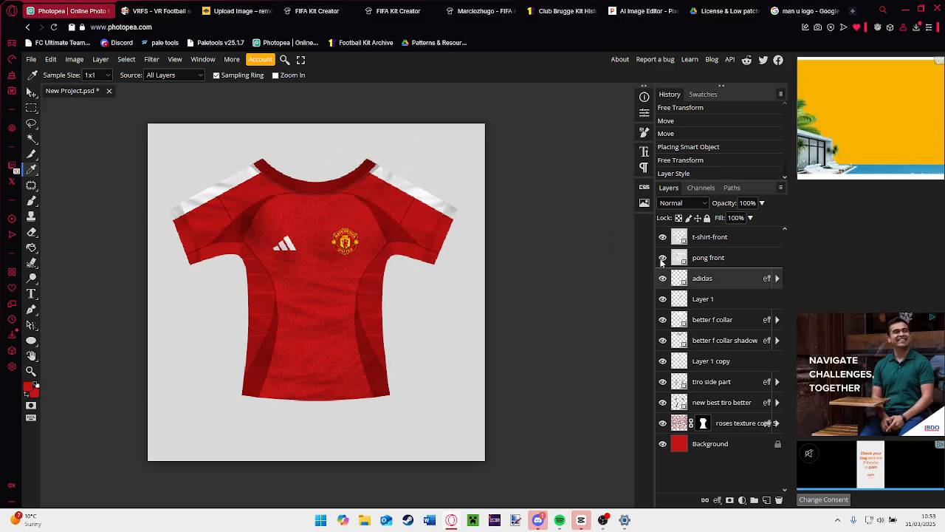
Set the Brush to vertical symmetry along the shirt's centre line and rasterize the adidas logo layer for painting.
{"action": "left_click", "coordinate": [31, 186]}
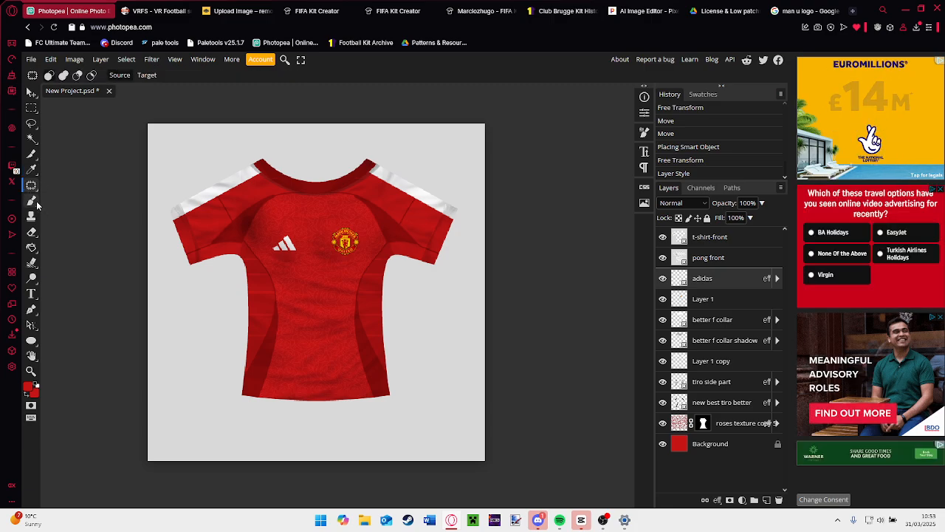
{"action": "key", "text": "b"}
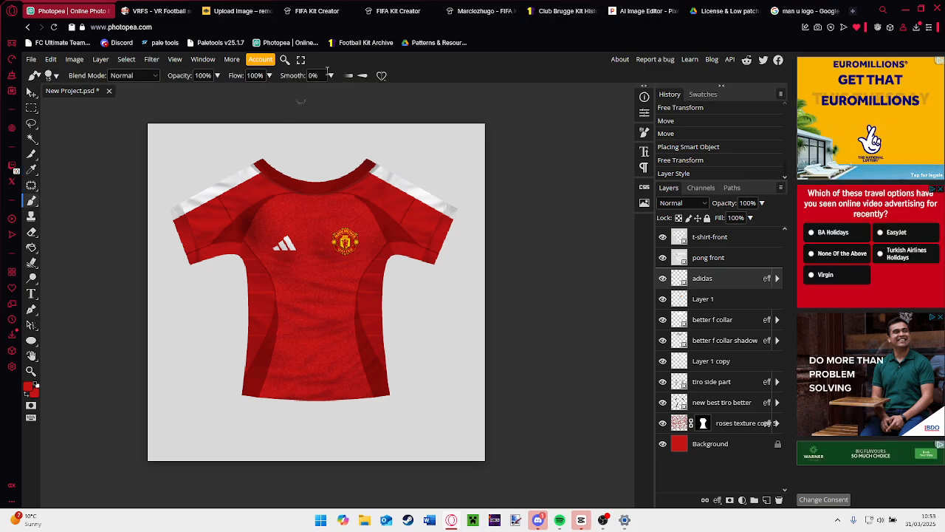
{"action": "left_click", "coordinate": [330, 76]}
{"action": "left_click", "coordinate": [330, 78]}
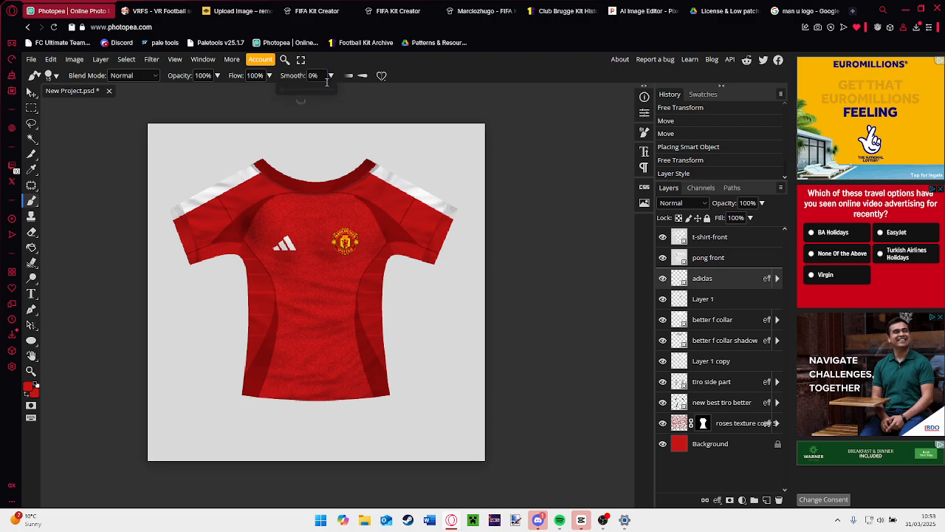
{"action": "left_click", "coordinate": [331, 89]}
{"action": "left_click", "coordinate": [381, 75]}
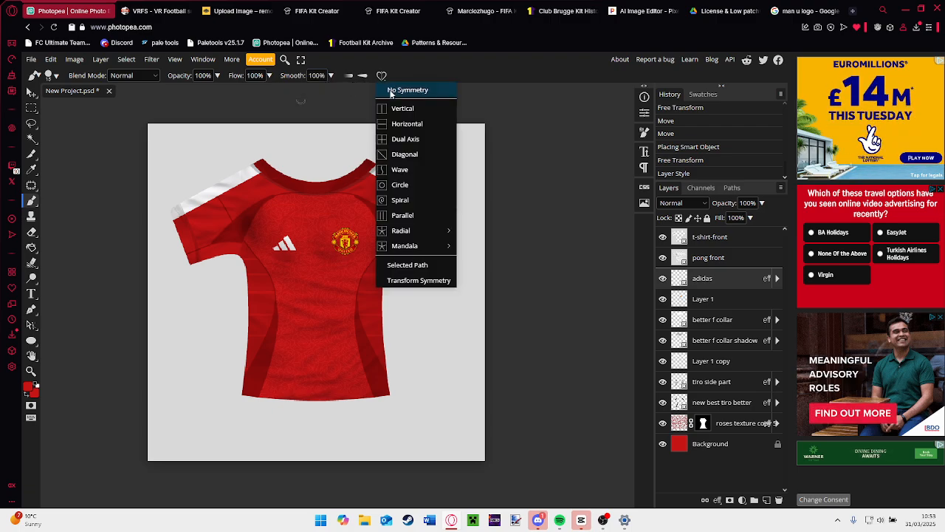
{"action": "left_click", "coordinate": [399, 107]}
{"action": "left_click", "coordinate": [32, 200]}
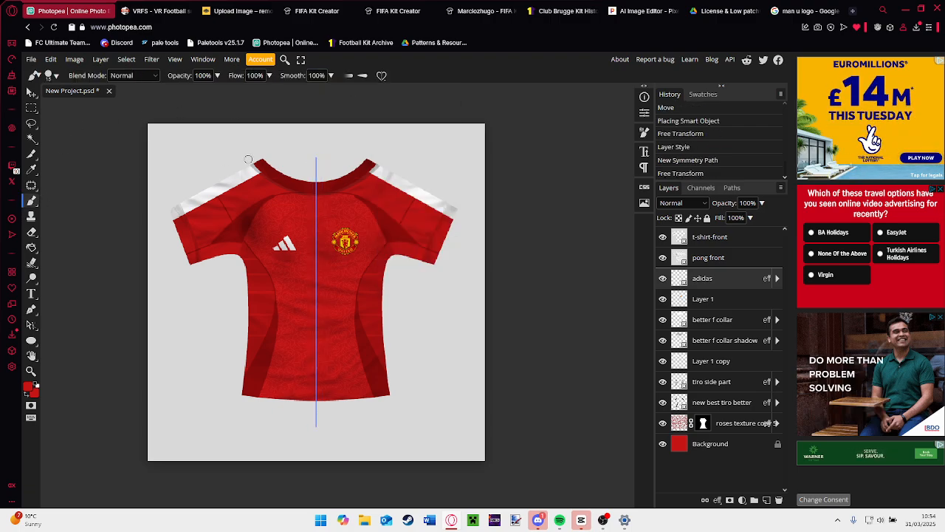
{"action": "left_click", "coordinate": [252, 164]}
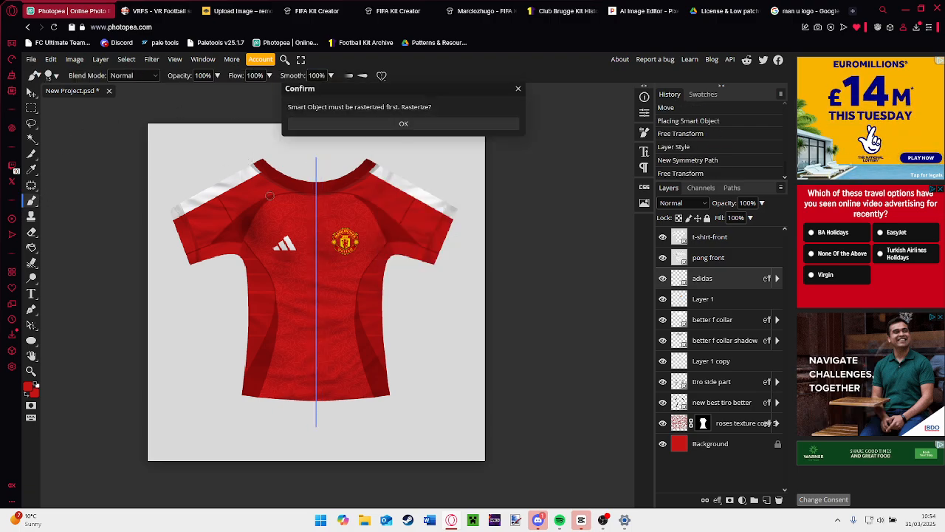
{"action": "left_click", "coordinate": [332, 124]}
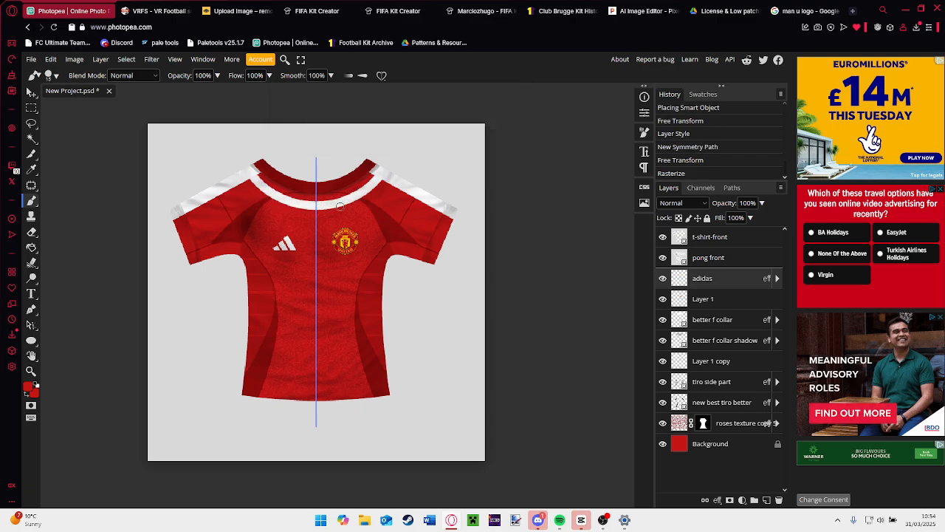
Try painting a mirrored white band around the collar on the adidas layer, undoing each brush stroke.
{"action": "left_click_drag", "start_coordinate": [339, 195], "coordinate": [292, 159]}
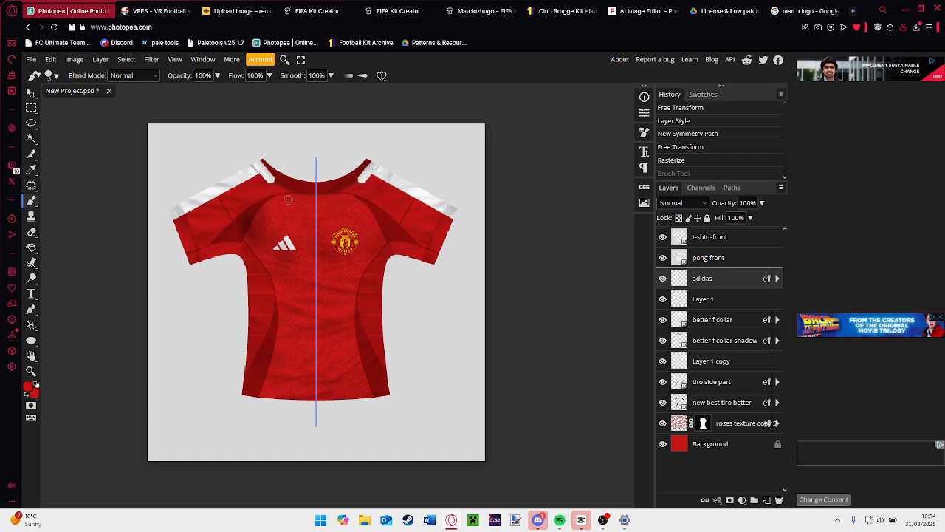
{"action": "key", "text": "ctrl+z"}
{"action": "left_click_drag", "start_coordinate": [328, 208], "coordinate": [315, 208]}
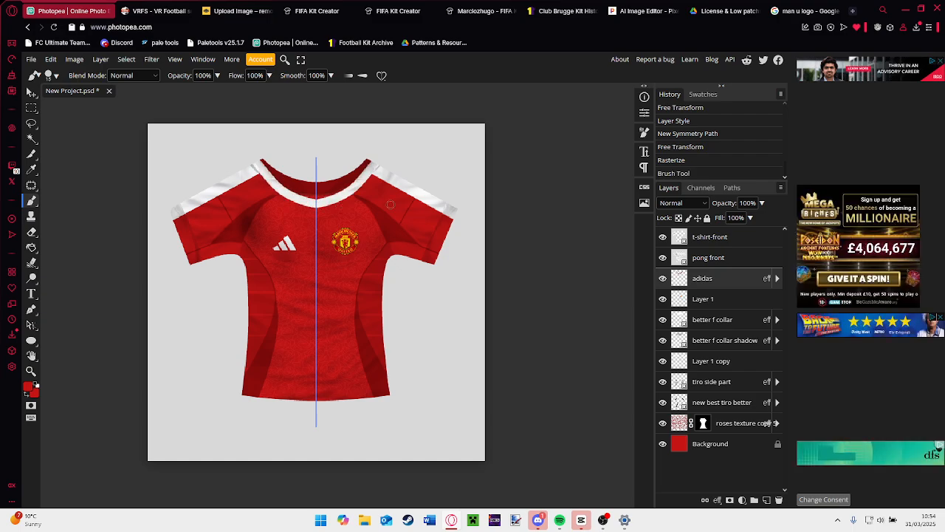
{"action": "key", "text": "ctrl+z"}
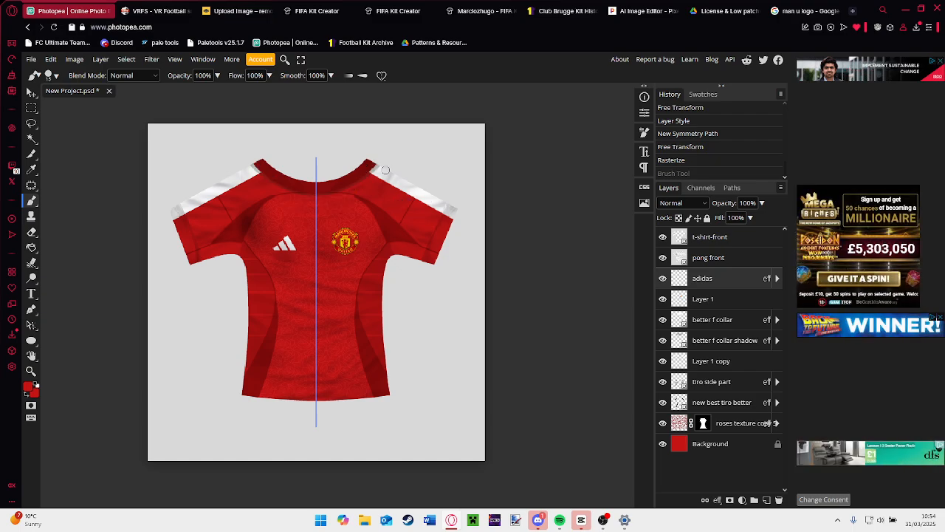
{"action": "left_click", "coordinate": [31, 91]}
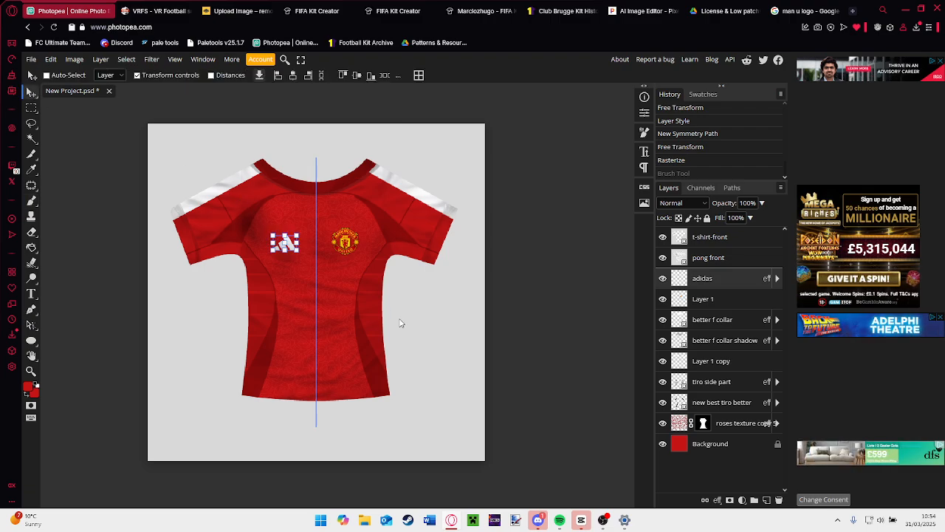